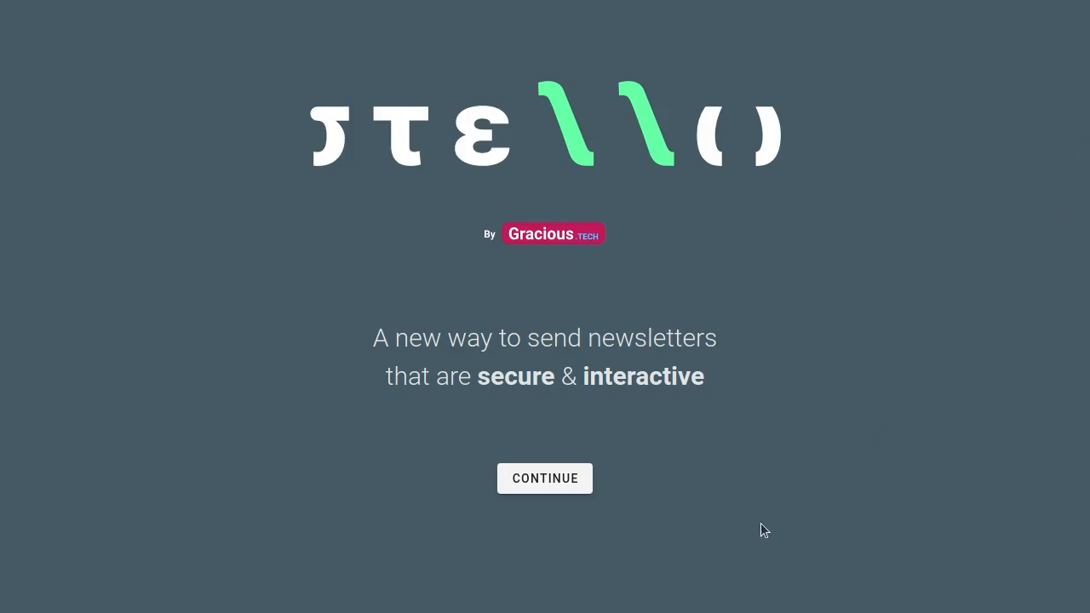
# Step: Continue past the welcome screen and agree to both the privacy policy and terms of use
pyautogui.click(555, 481)
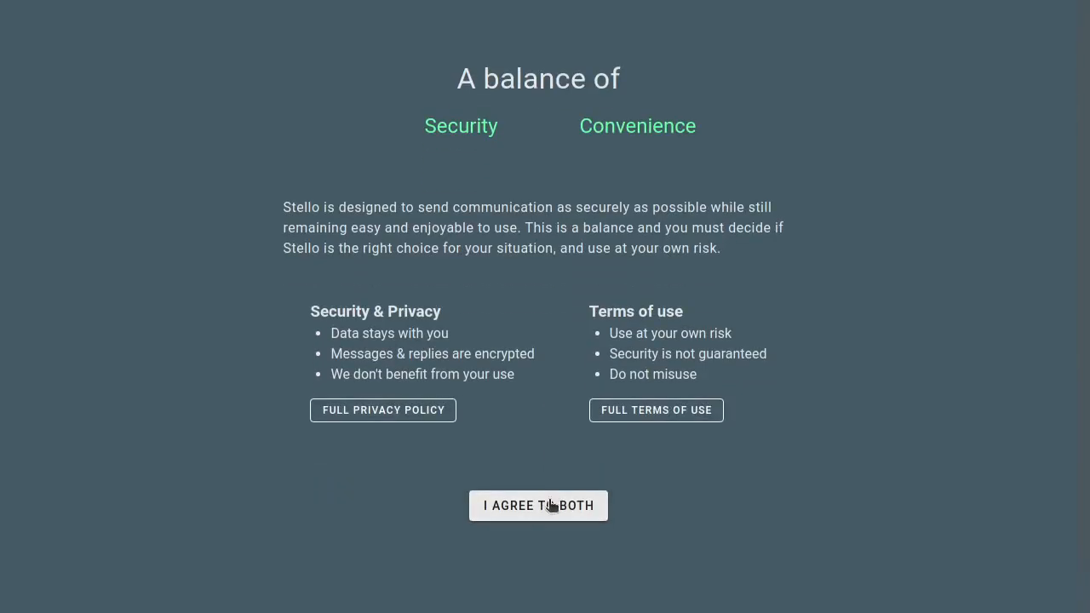
pyautogui.click(552, 505)
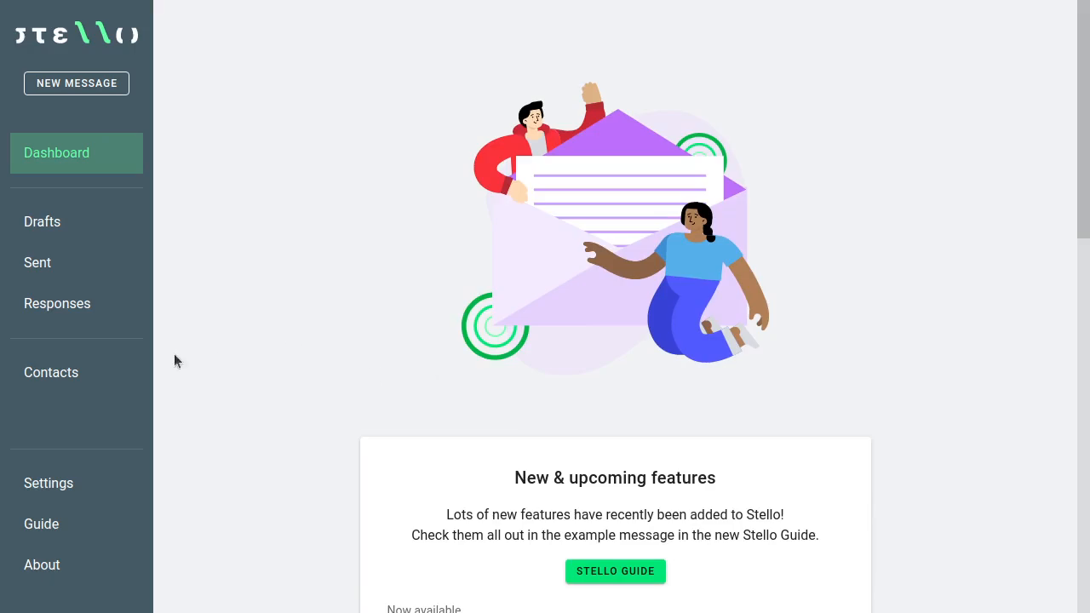
# Step: Open the Mailchimp contact-import option, pause its export video and scroll to the instructions
pyautogui.click(106, 381)
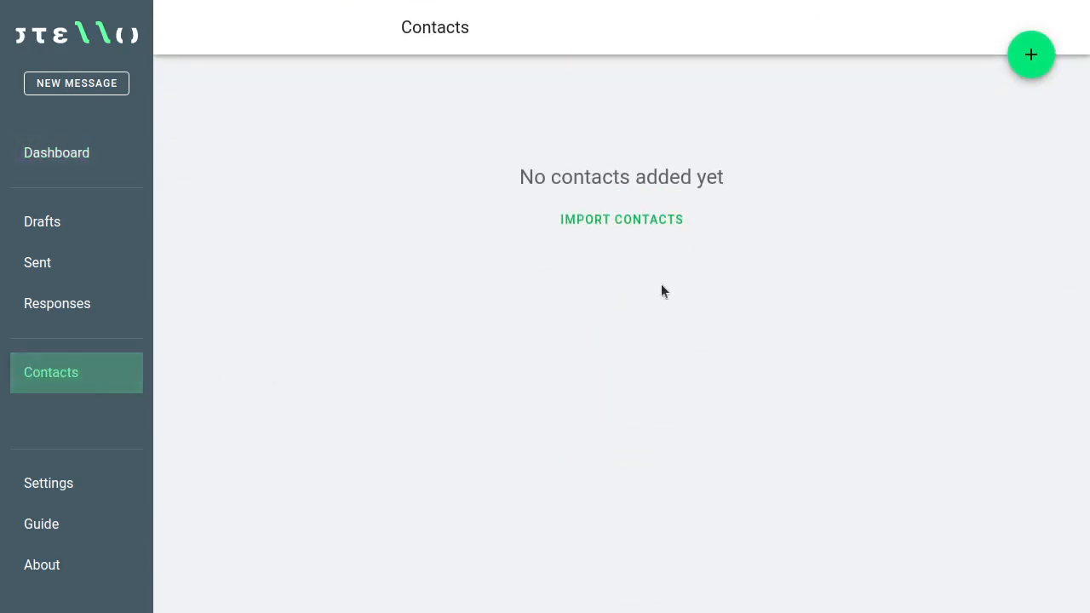
pyautogui.click(634, 222)
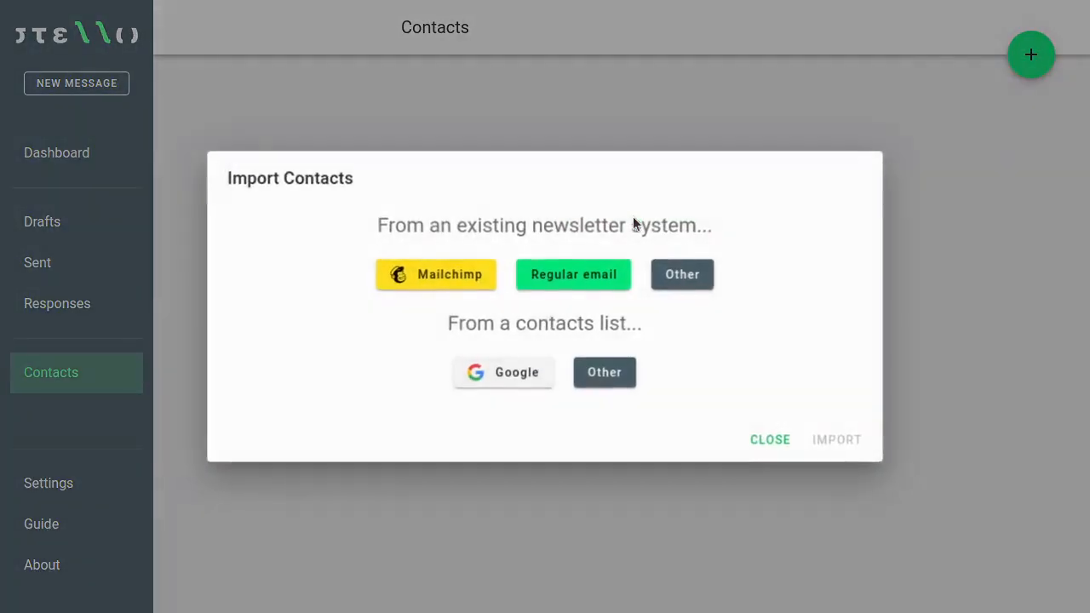
pyautogui.click(462, 280)
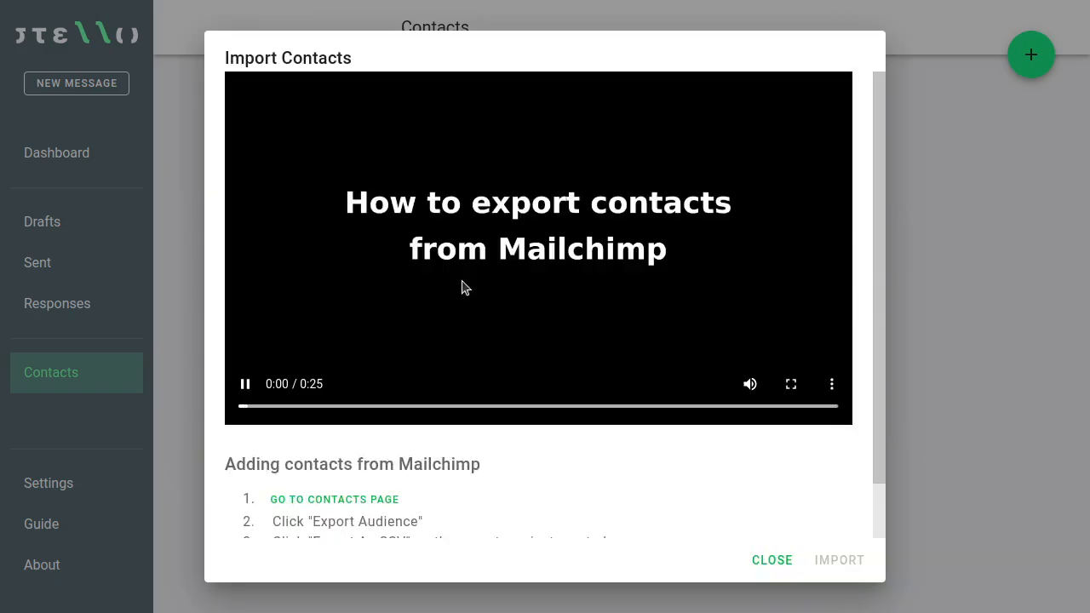
pyautogui.click(241, 389)
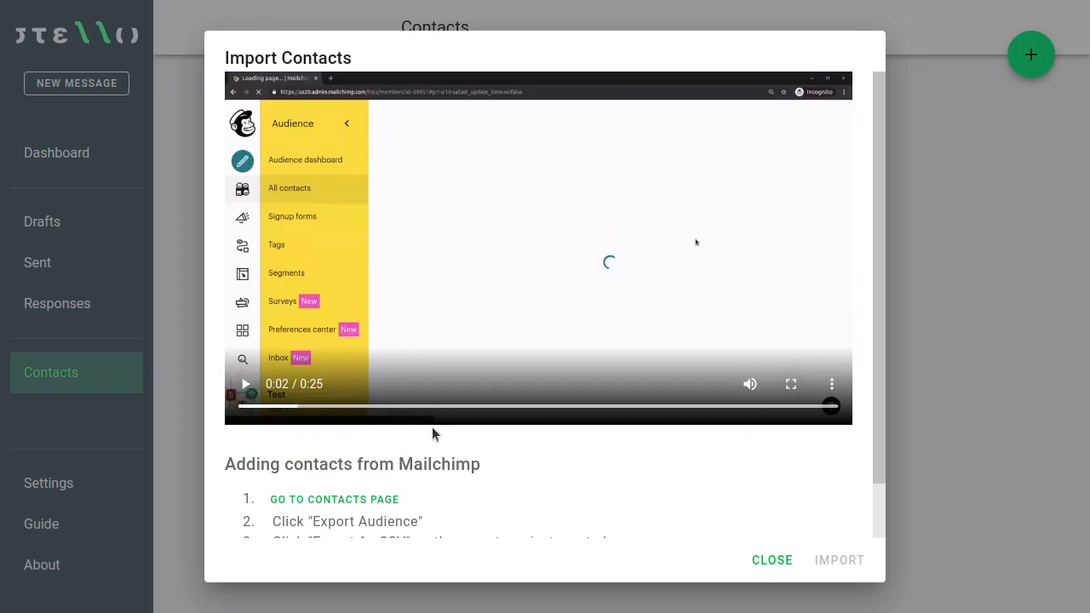
pyautogui.scroll(-1, 431, 429)
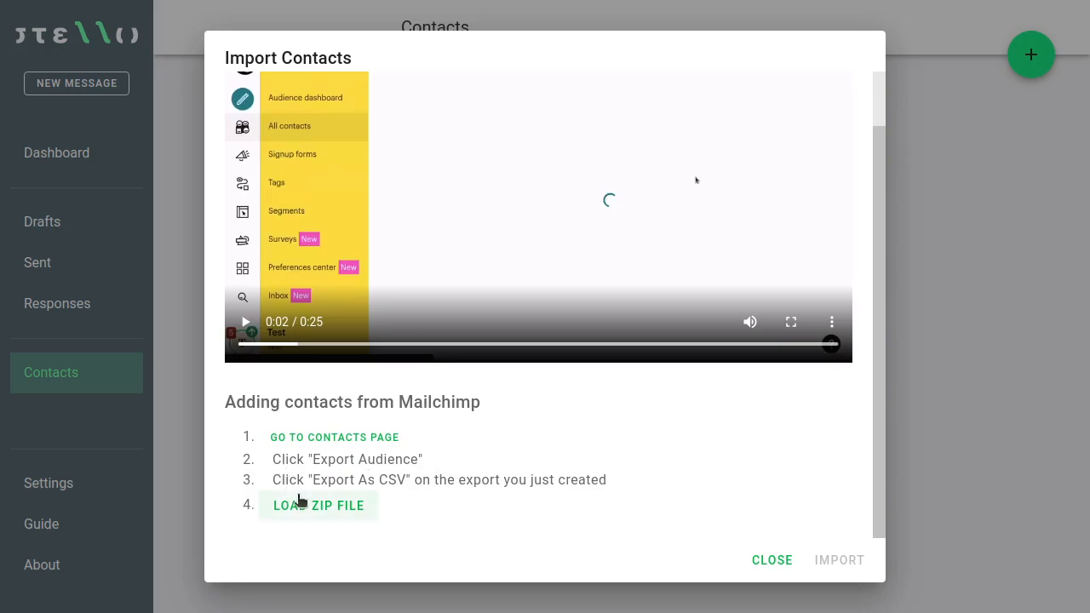
# Step: Export the whole Mailchimp audience and download the finished Member Export as CSV
pyautogui.click(328, 439)
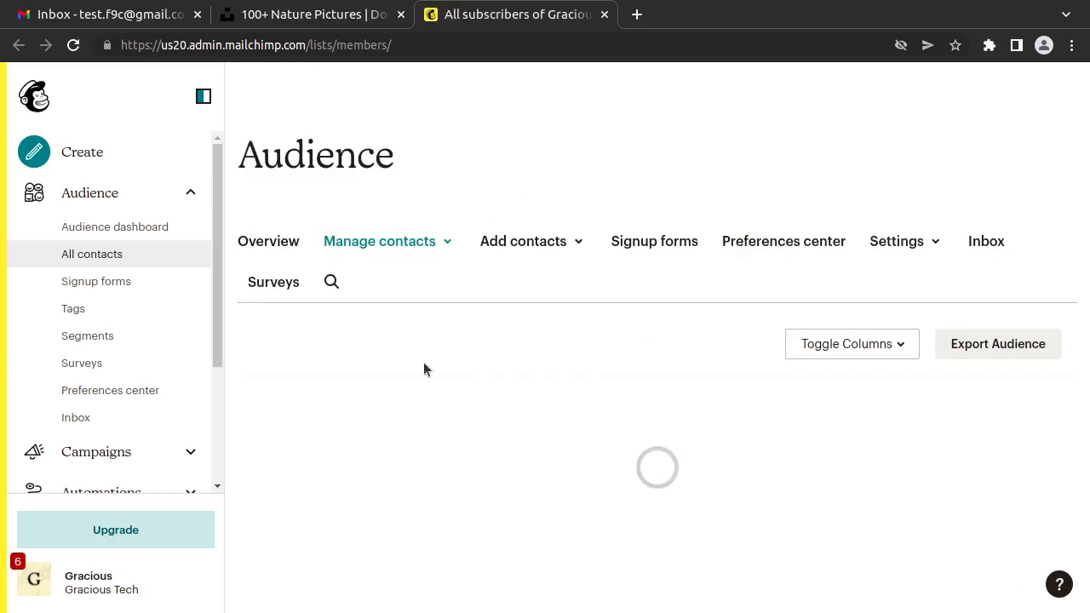
pyautogui.scroll(-2, 525, 349)
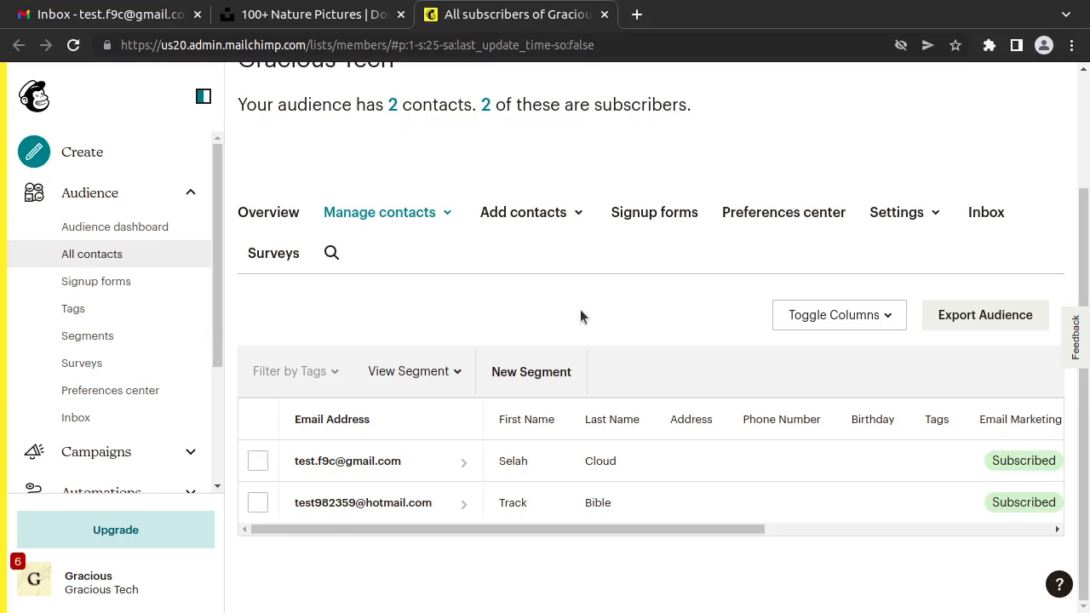
pyautogui.click(976, 327)
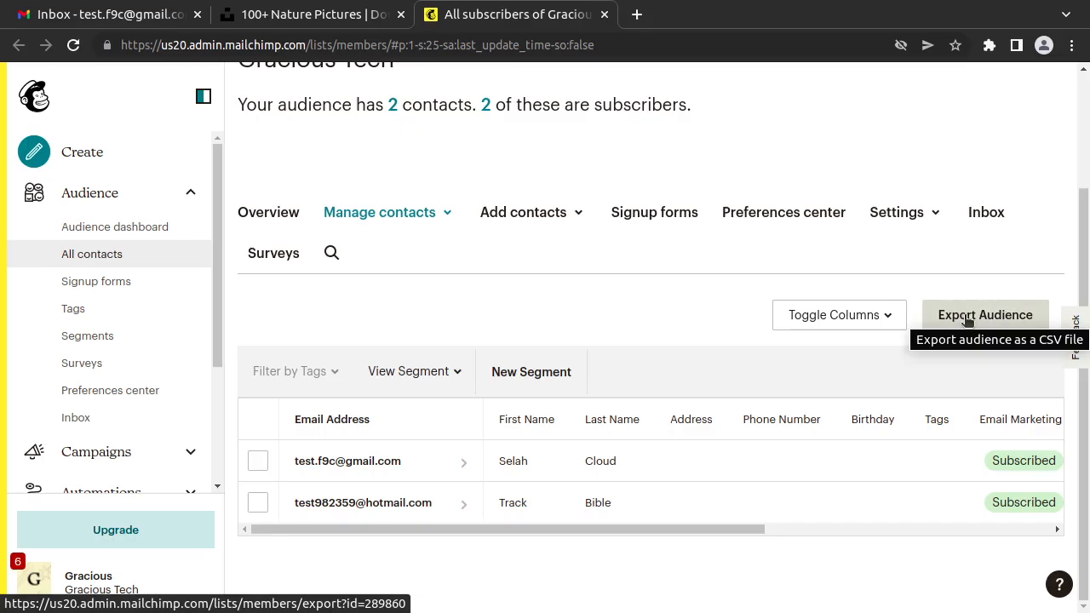
pyautogui.click(966, 316)
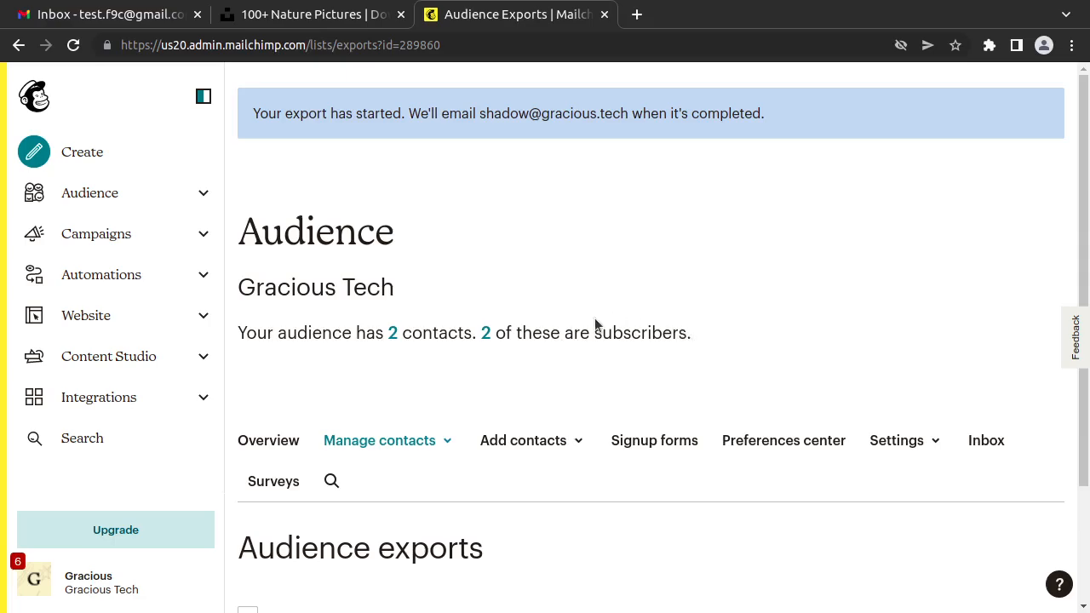
pyautogui.scroll(-2, 484, 317)
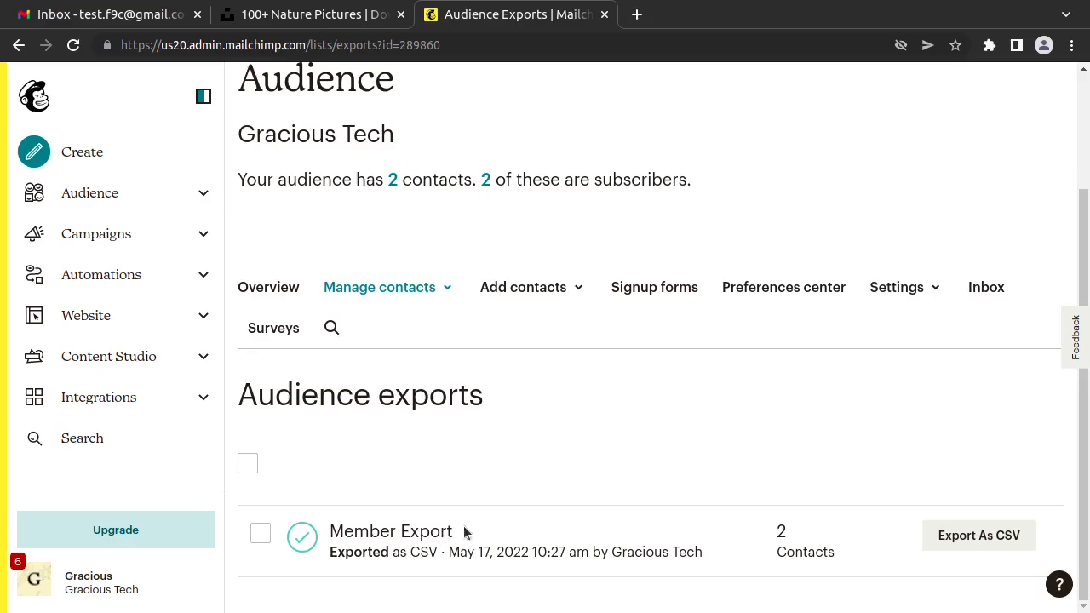
pyautogui.click(1001, 538)
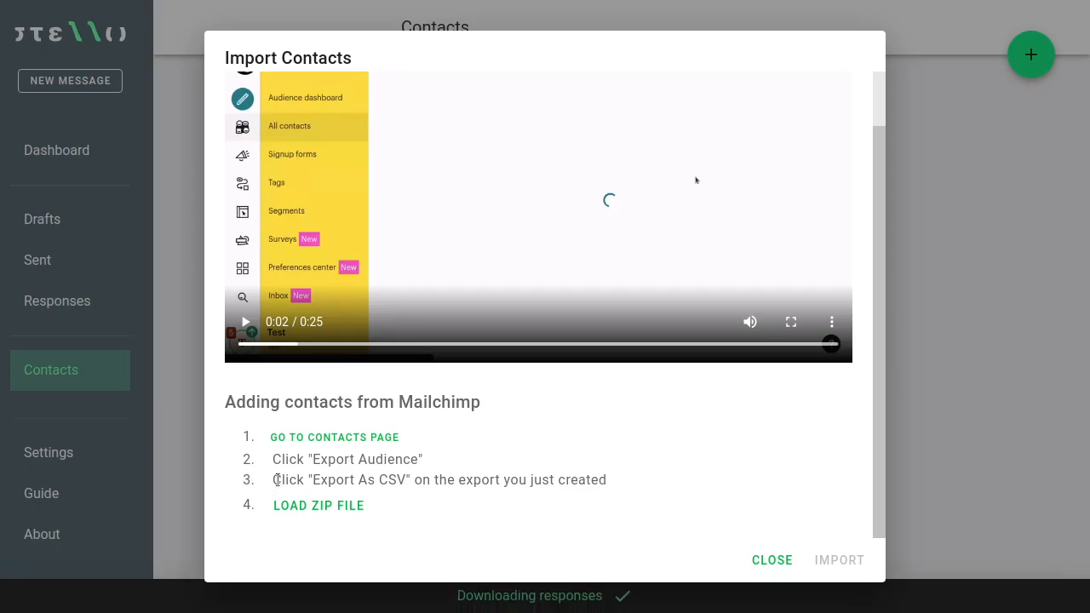
# Step: Load the members_export zip from Downloads and keep First Name as the name column
pyautogui.click(334, 508)
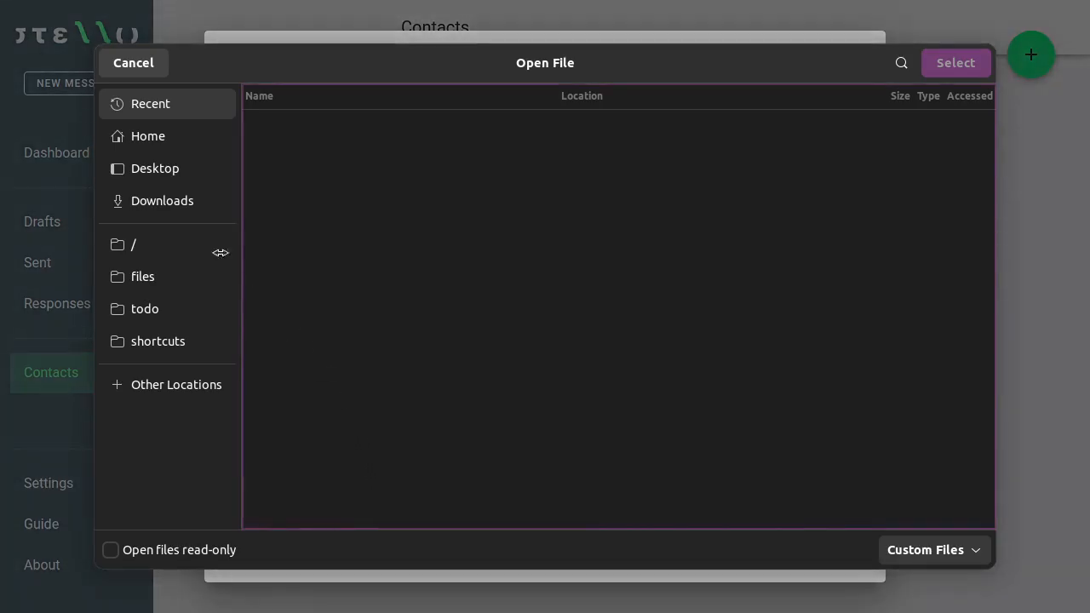
pyautogui.click(176, 205)
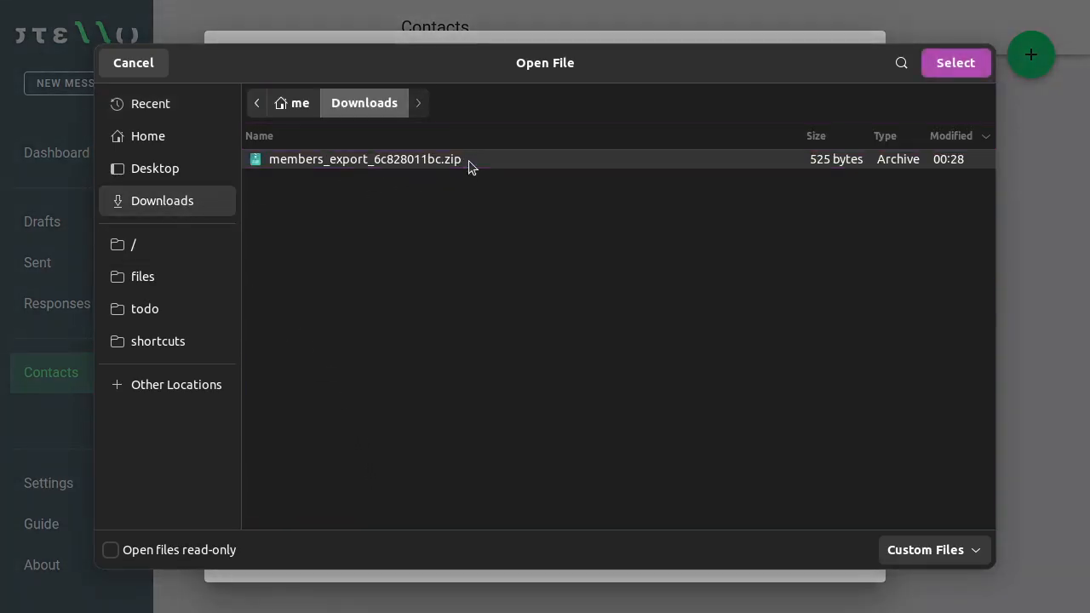
pyautogui.click(966, 63)
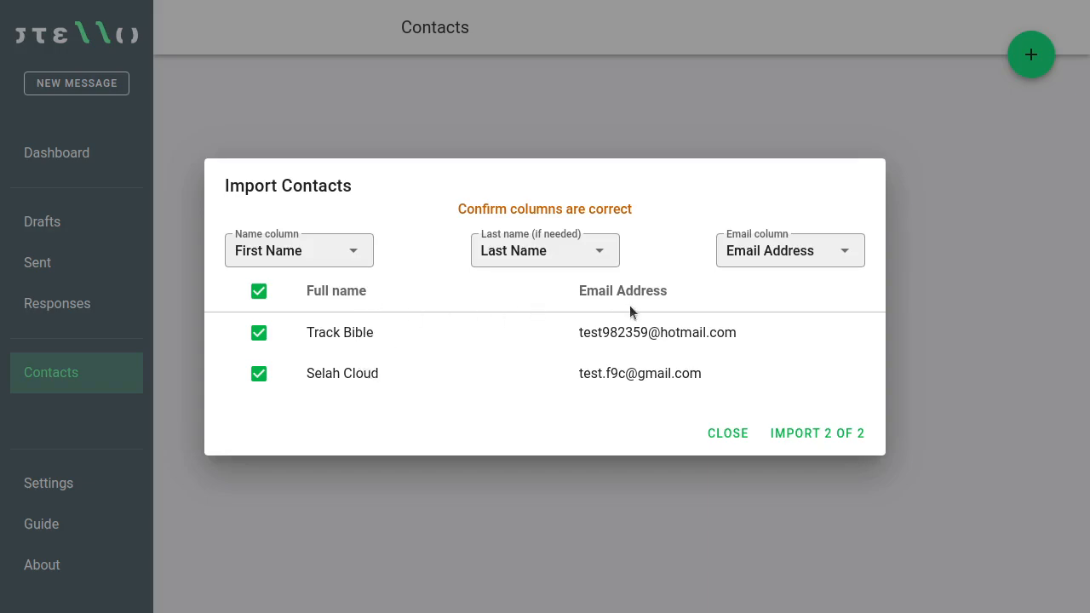
pyautogui.click(348, 246)
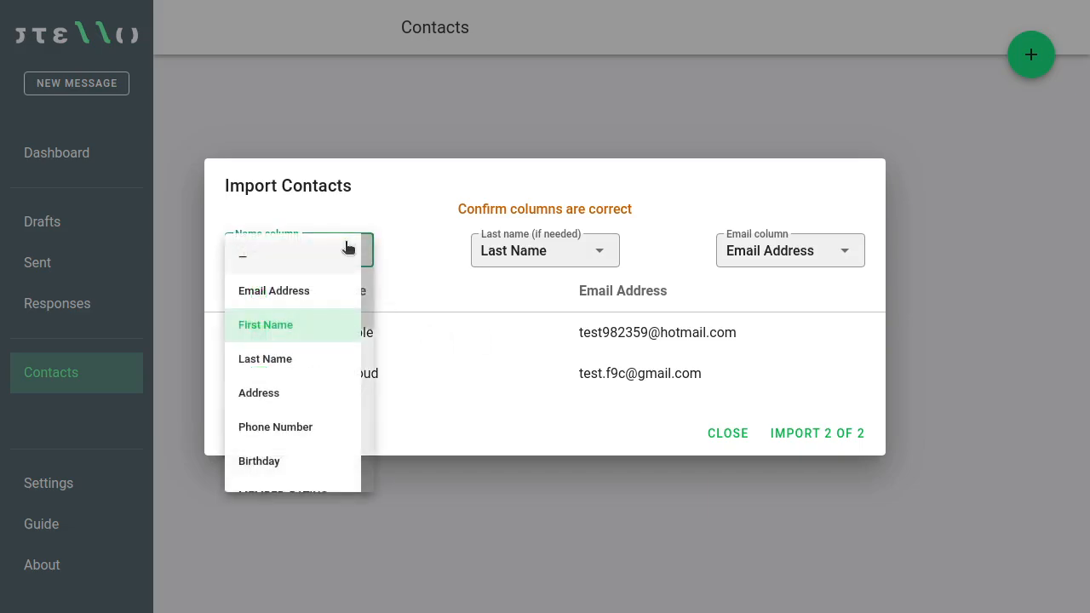
pyautogui.click(412, 243)
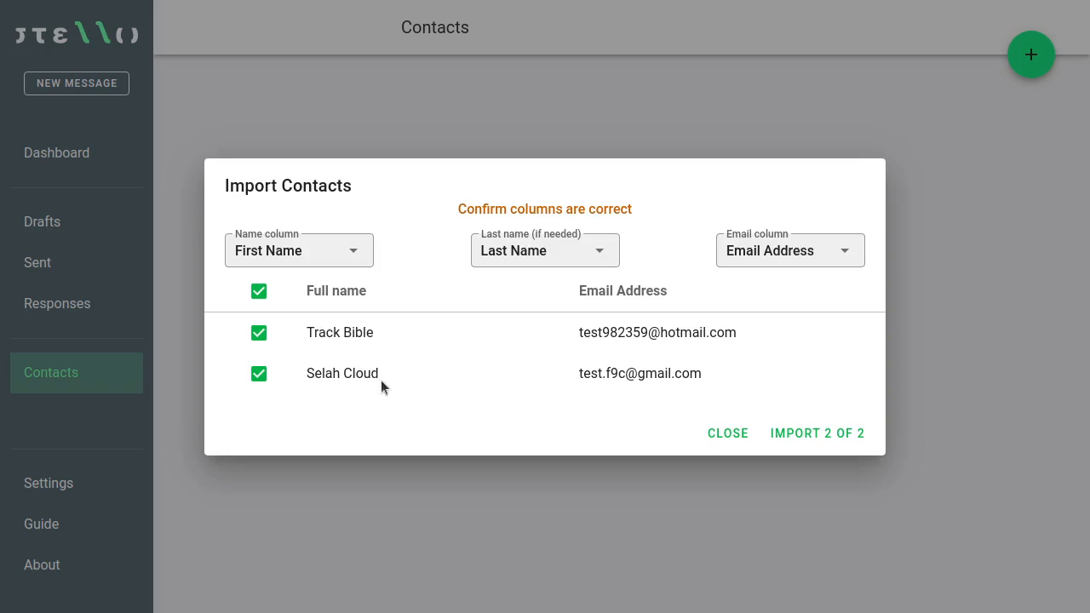
# Step: Import both contacts and rename their Imported group to 'Subscribers'
pyautogui.click(832, 436)
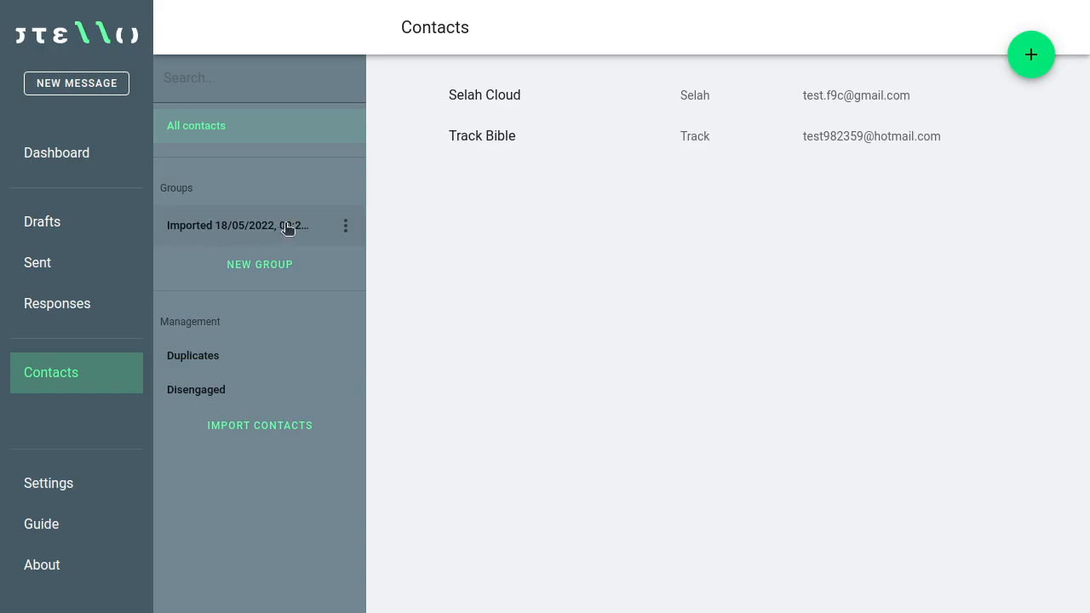
pyautogui.click(209, 230)
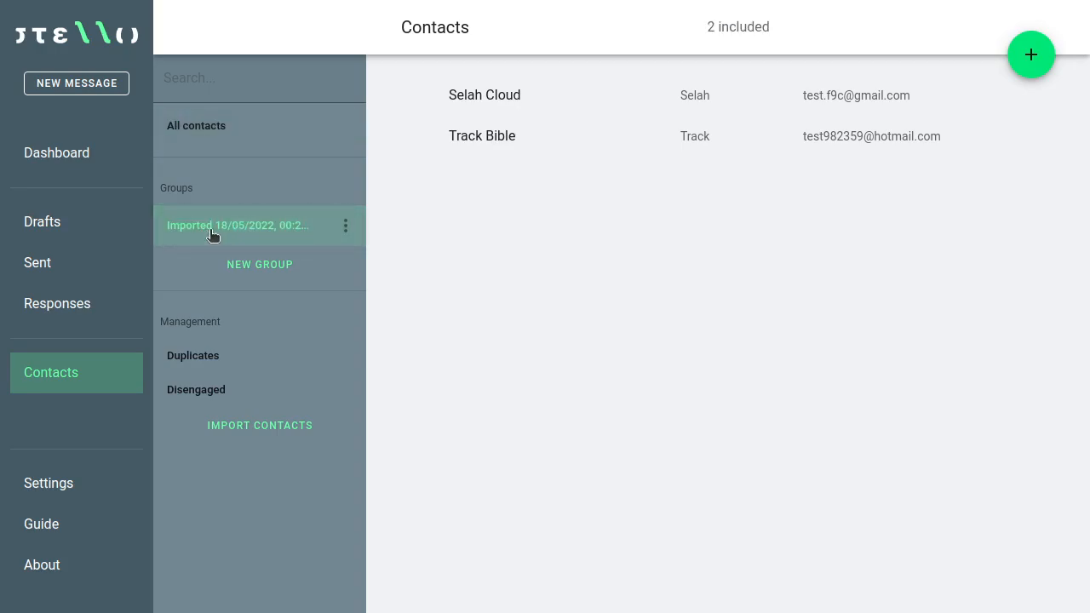
pyautogui.click(346, 228)
pyautogui.click(348, 232)
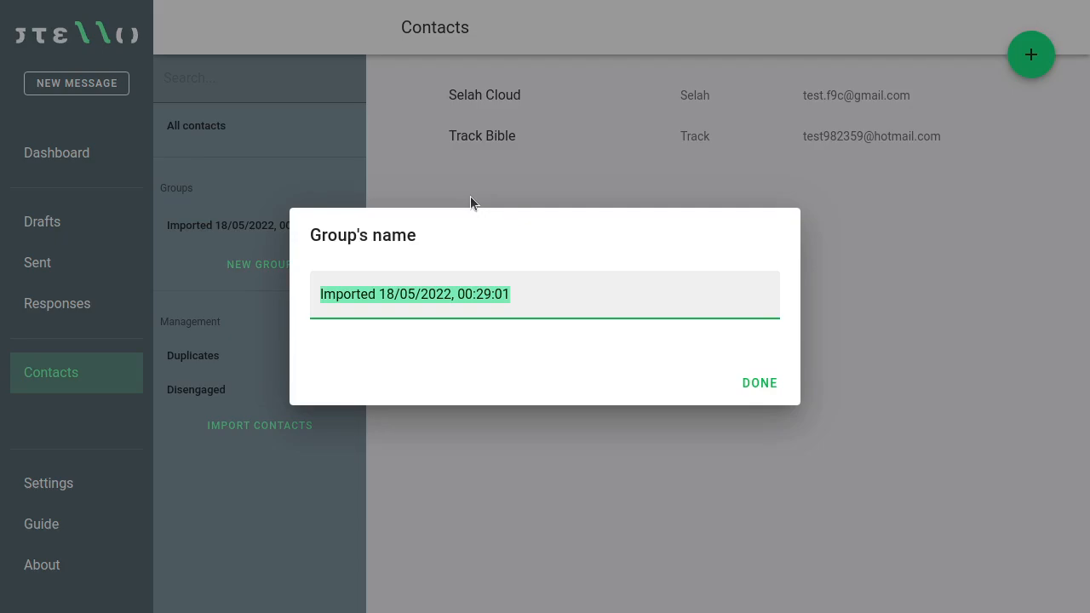
pyautogui.write('Subscribers')
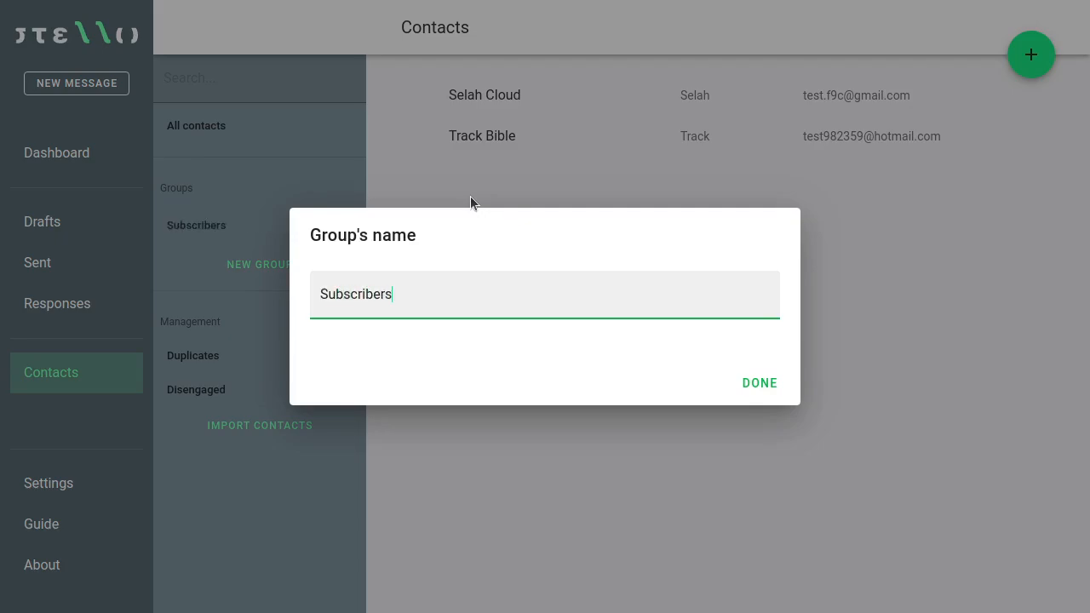
pyautogui.click(762, 390)
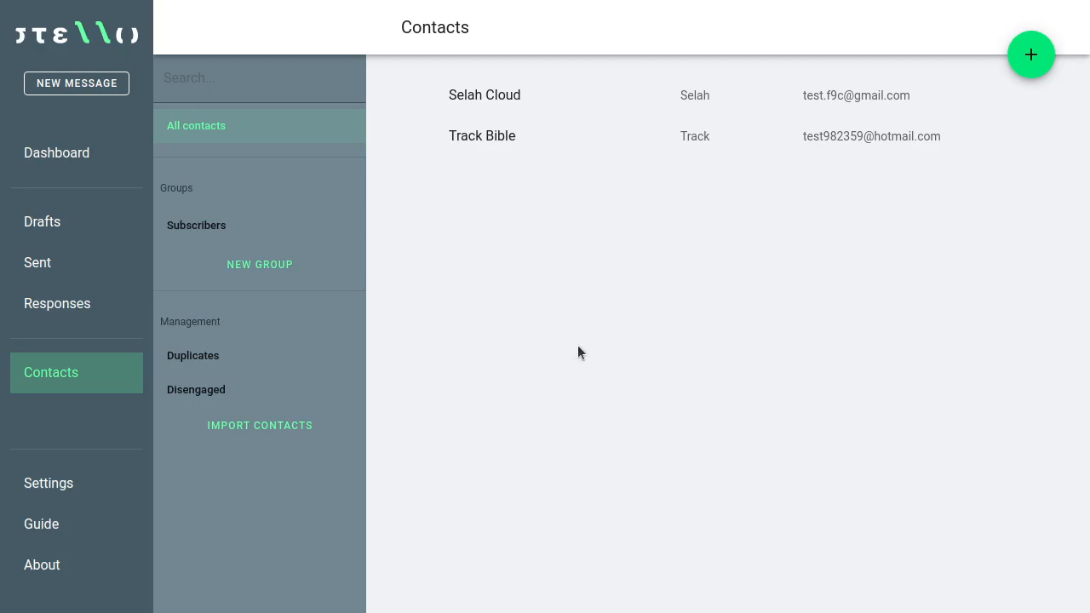
# Step: Create a new draft with a text section starting 'Dear #'
pyautogui.click(102, 220)
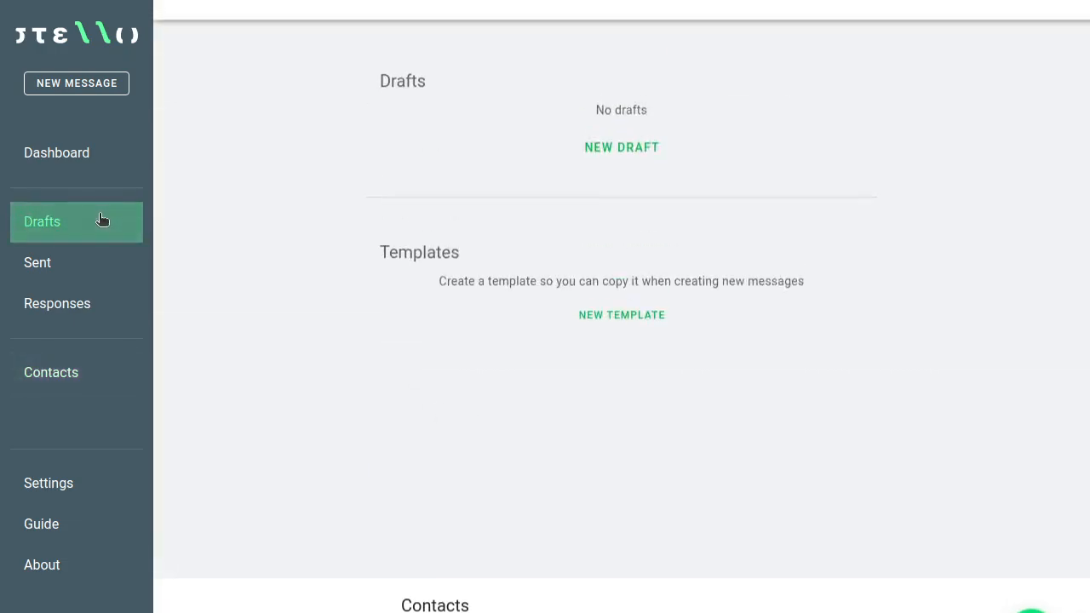
pyautogui.click(627, 187)
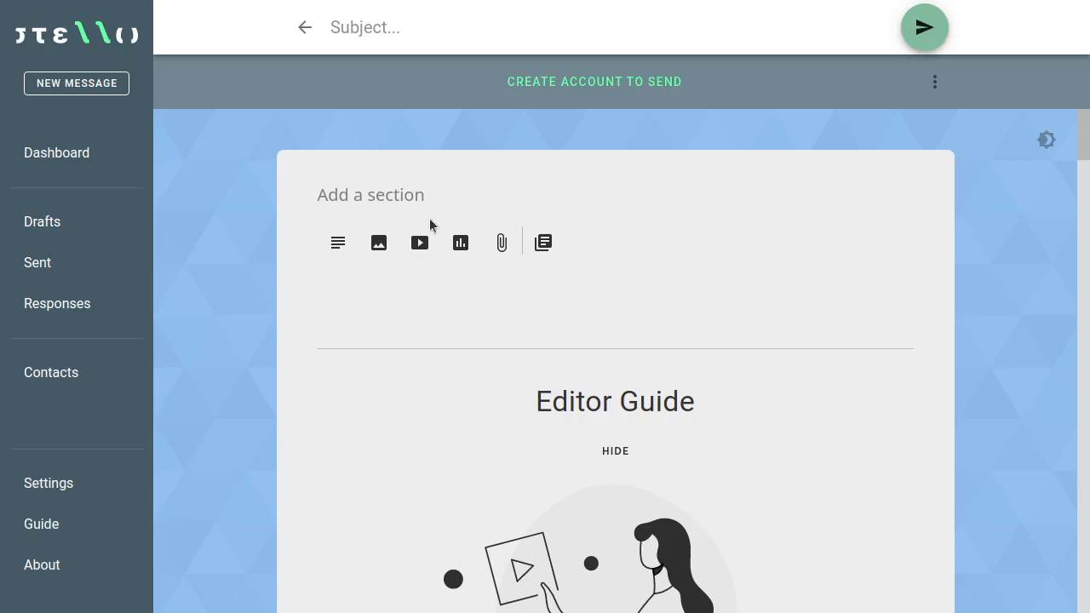
pyautogui.click(338, 245)
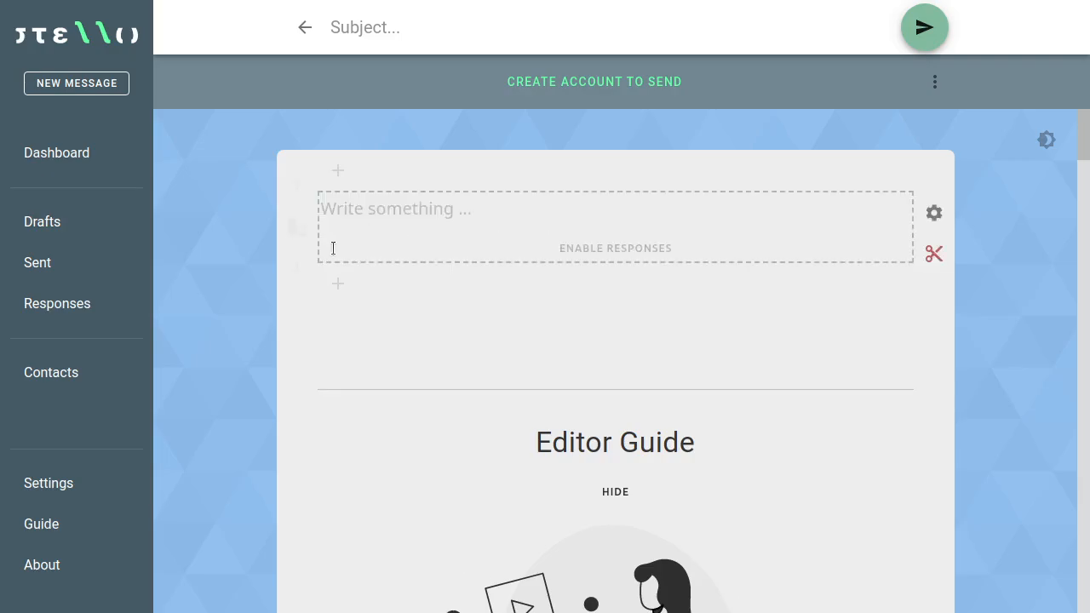
pyautogui.write('Dear ')
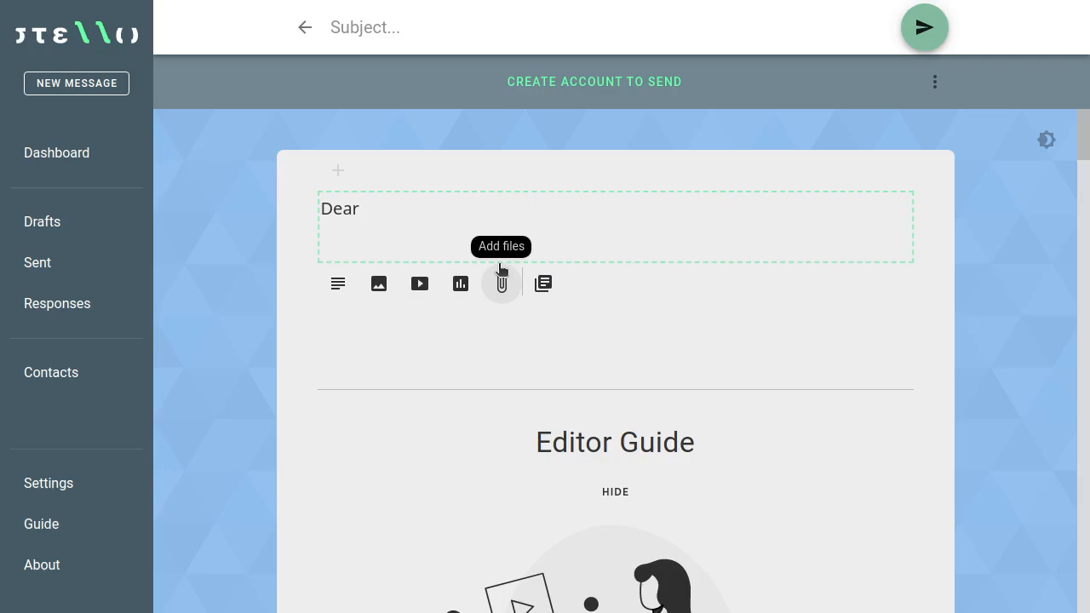
pyautogui.write('#')
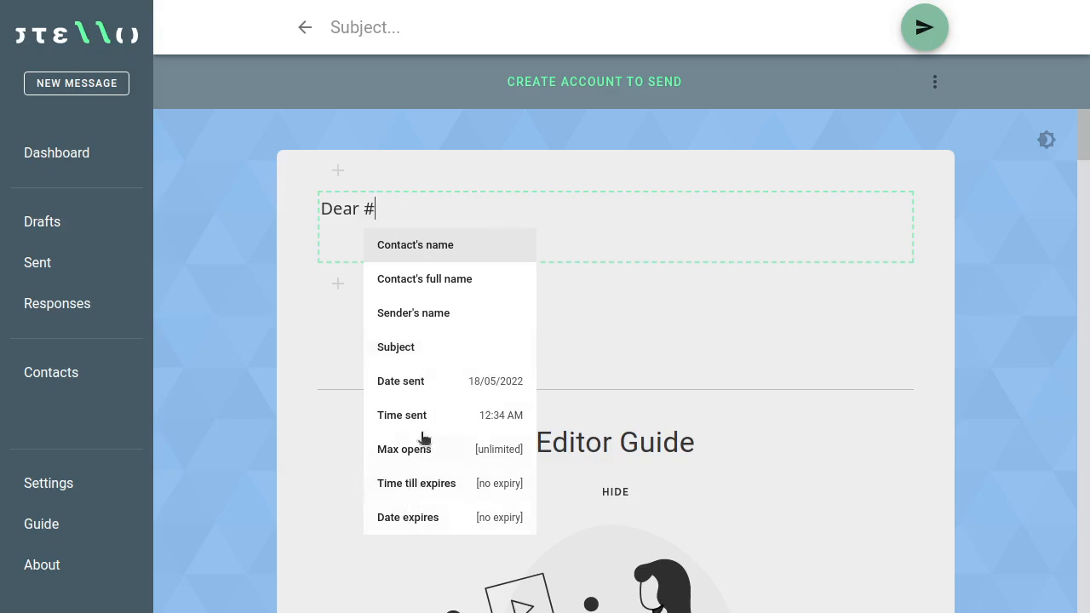
# Step: Insert the contact's name placeholder after 'Dear', add a comma, and type 'Some text' below
pyautogui.click(429, 244)
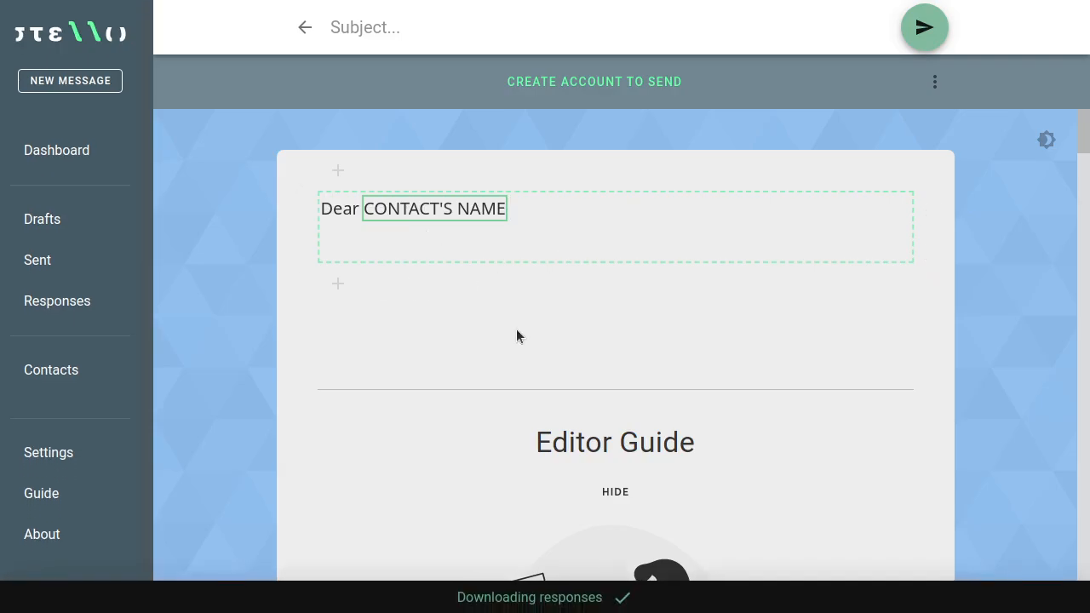
pyautogui.write(',')
pyautogui.press('Return')
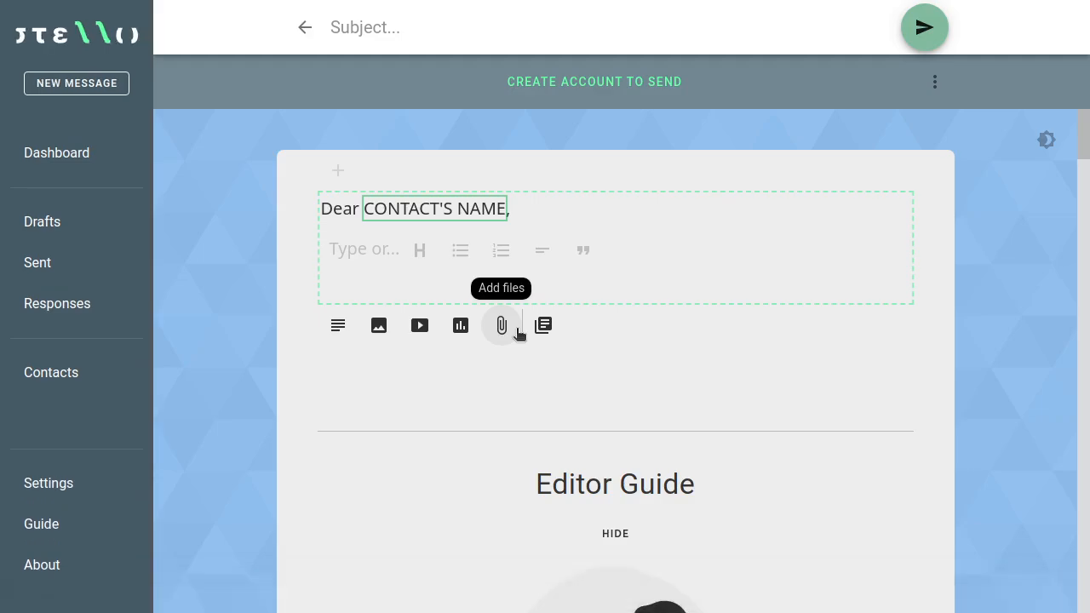
pyautogui.write('Some text...')
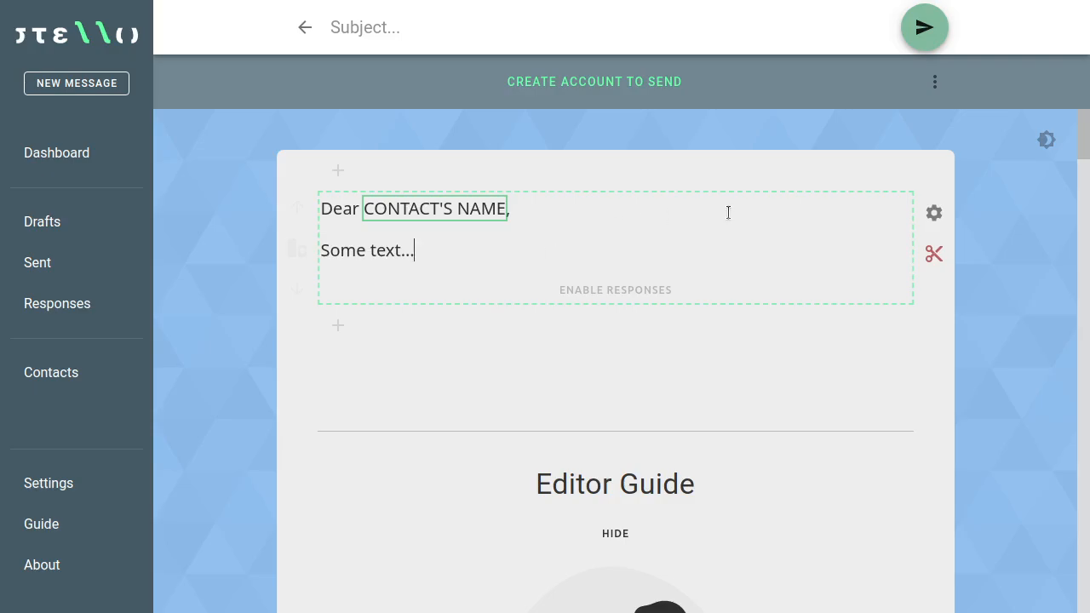
pyautogui.press('Return')
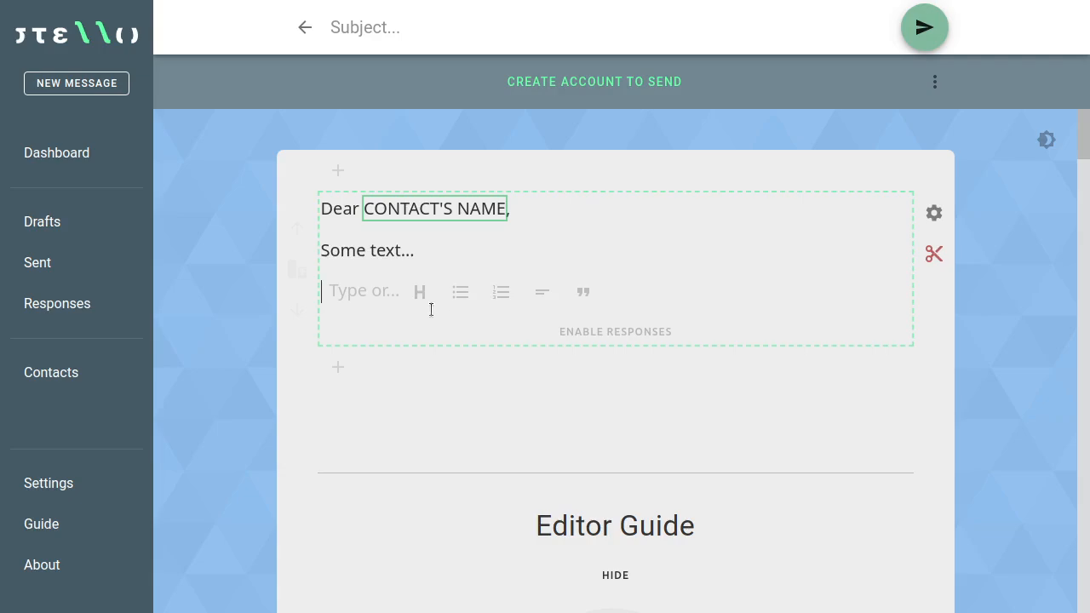
pyautogui.press('Return')
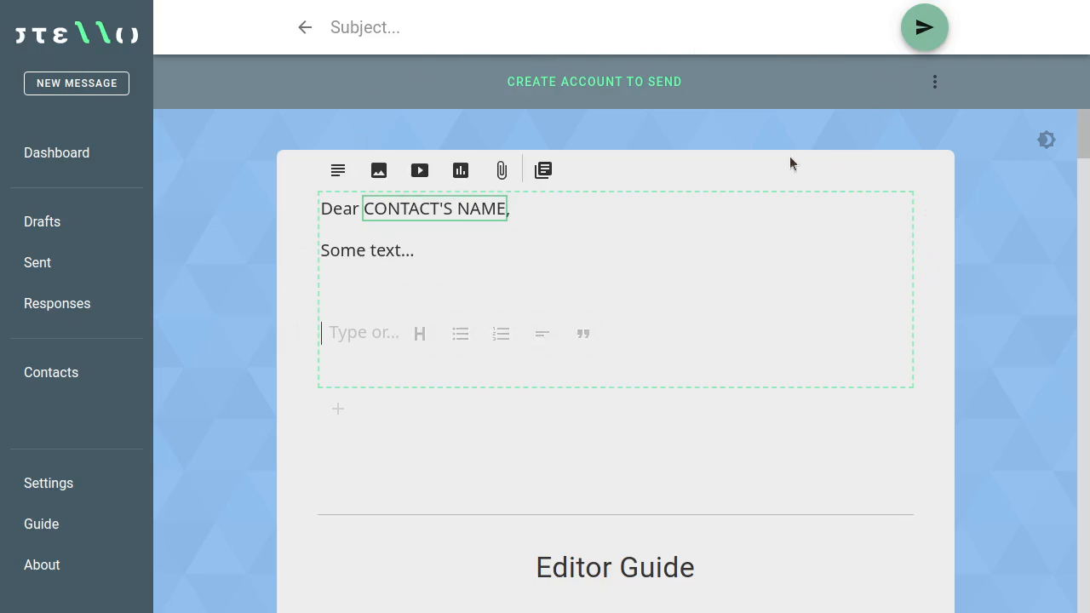
# Step: Add a 'My family news' heading followed by the paragraph 'About my family.'
pyautogui.click(421, 335)
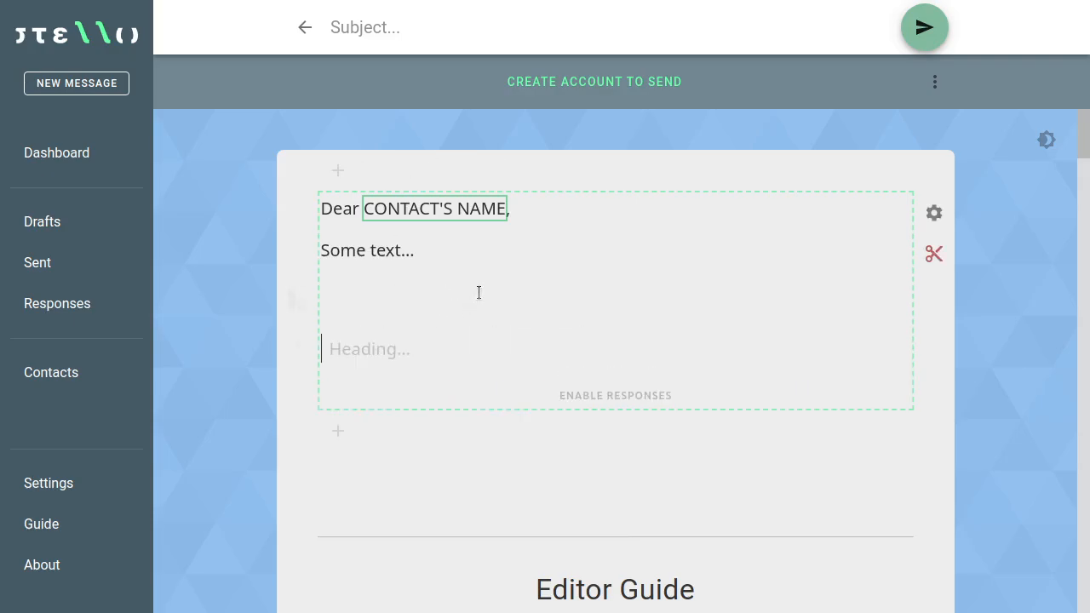
pyautogui.write('My family news')
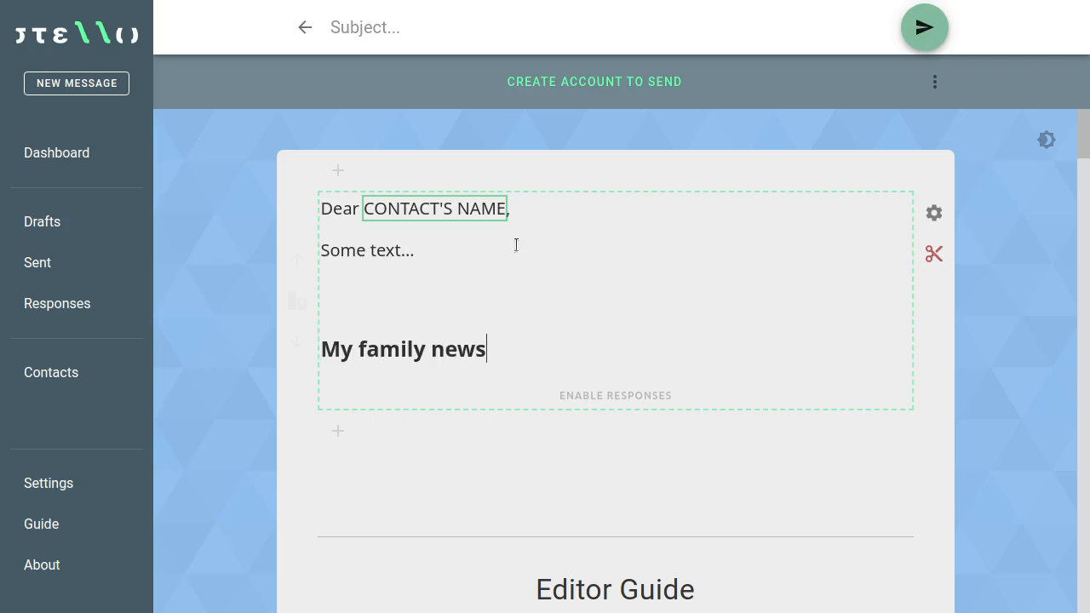
pyautogui.press('Return')
pyautogui.write('About my family...')
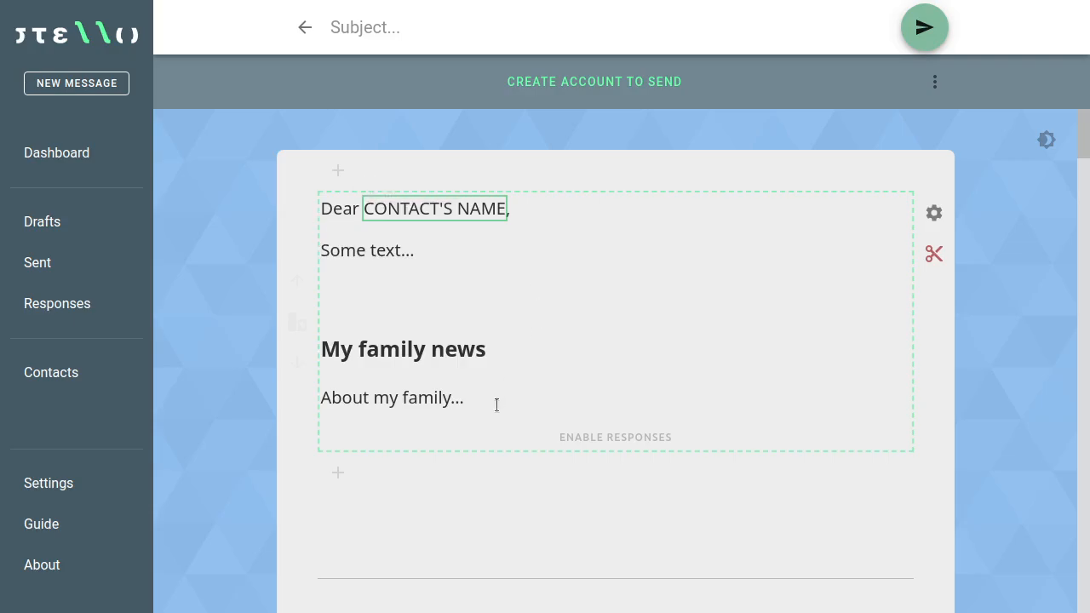
# Step: Cut the heading and paragraph and paste them into a new text section below the greeting
pyautogui.moveTo(479, 397); pyautogui.dragTo(302, 357)
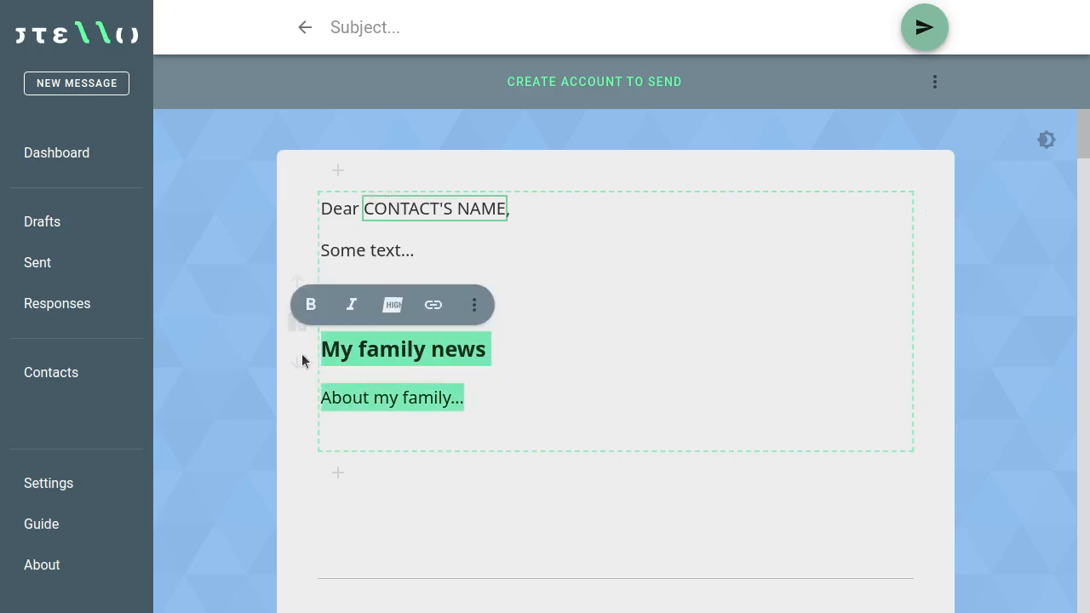
pyautogui.rightClick(364, 349)
pyautogui.click(391, 363)
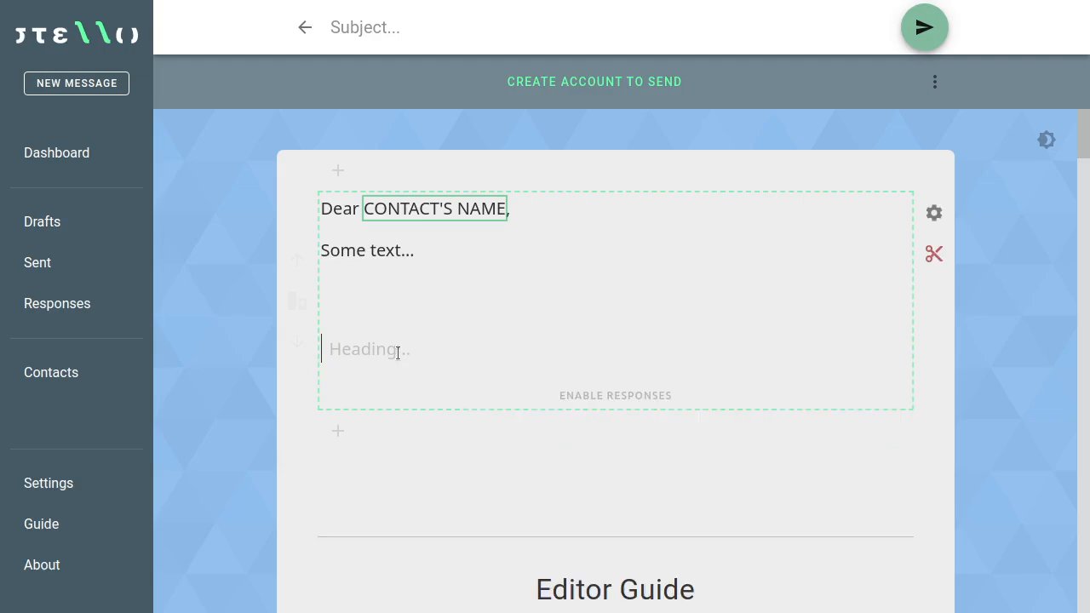
pyautogui.press('BackSpace')
pyautogui.press('BackSpace')
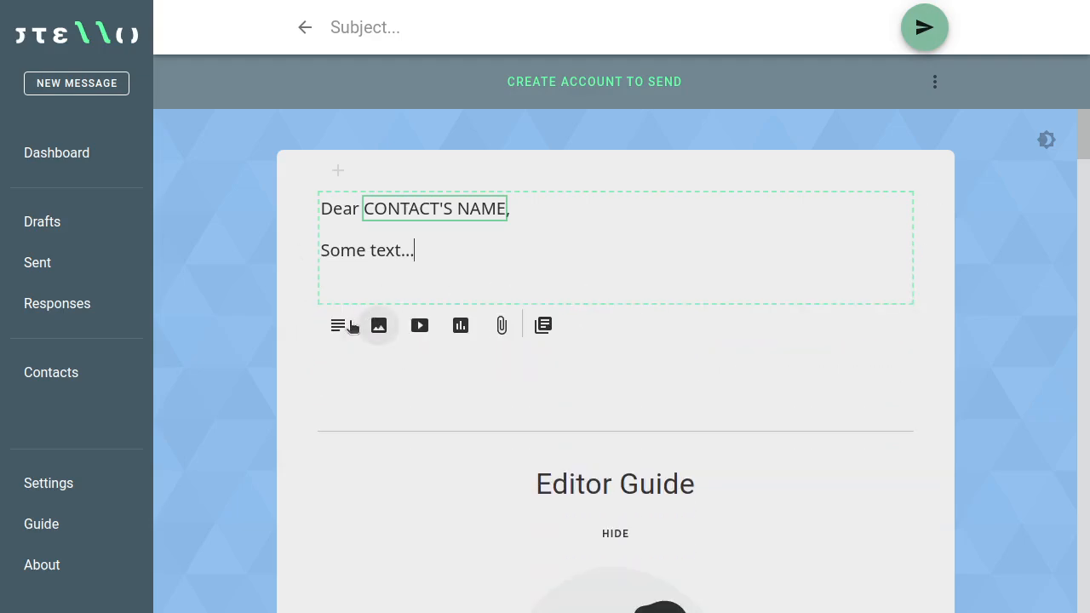
pyautogui.click(340, 326)
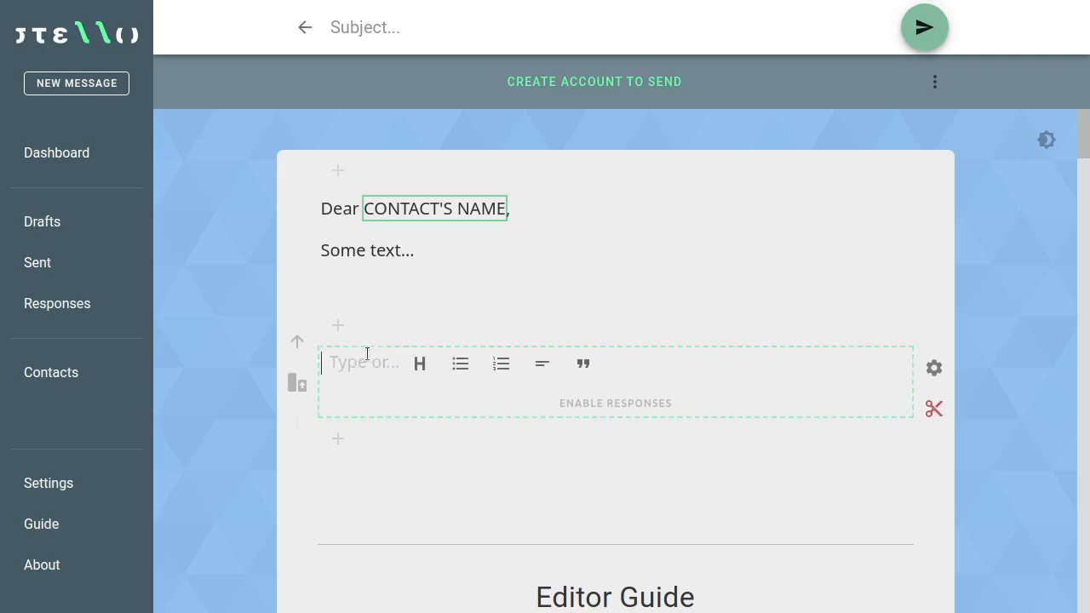
pyautogui.hotkey('ctrl', 'v')
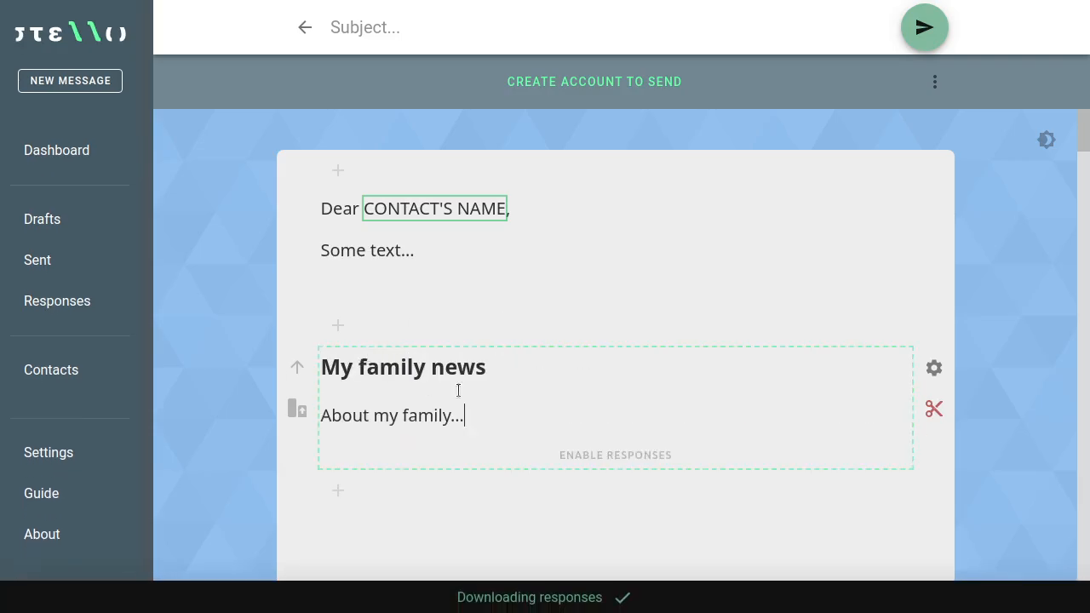
# Step: Enable responses on the 'My family news' section and the 'Dear…' greeting section
pyautogui.click(588, 459)
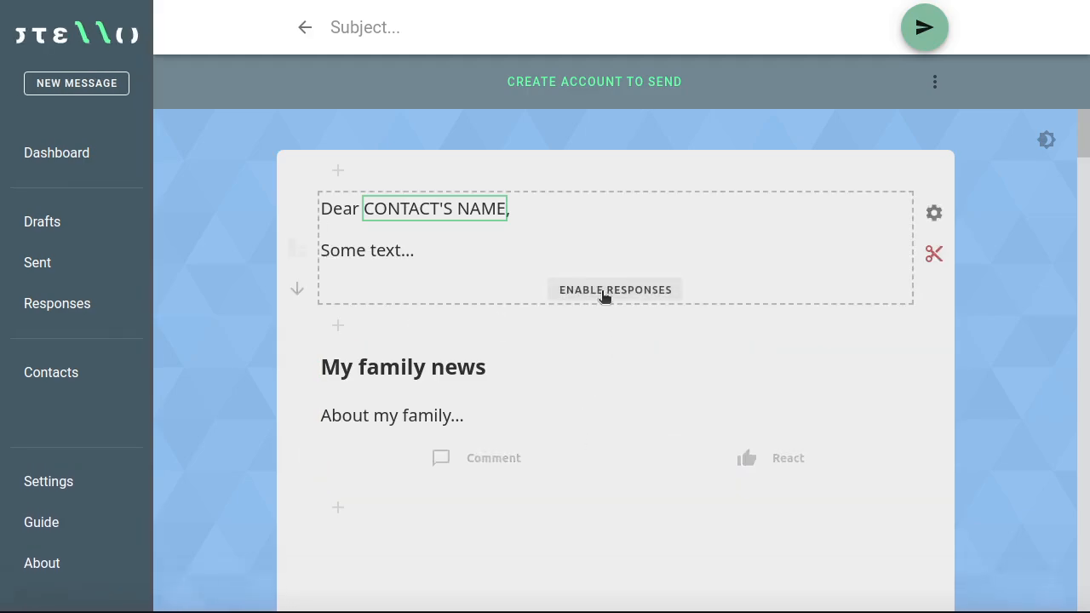
pyautogui.click(603, 292)
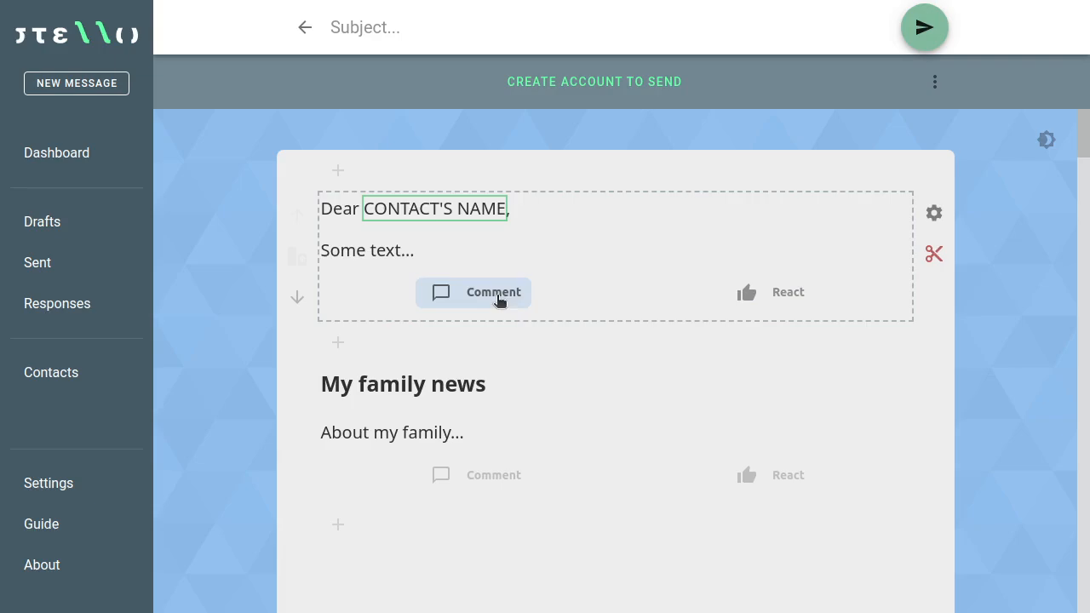
pyautogui.moveTo(482, 341)
pyautogui.scroll(-1, 481, 341)
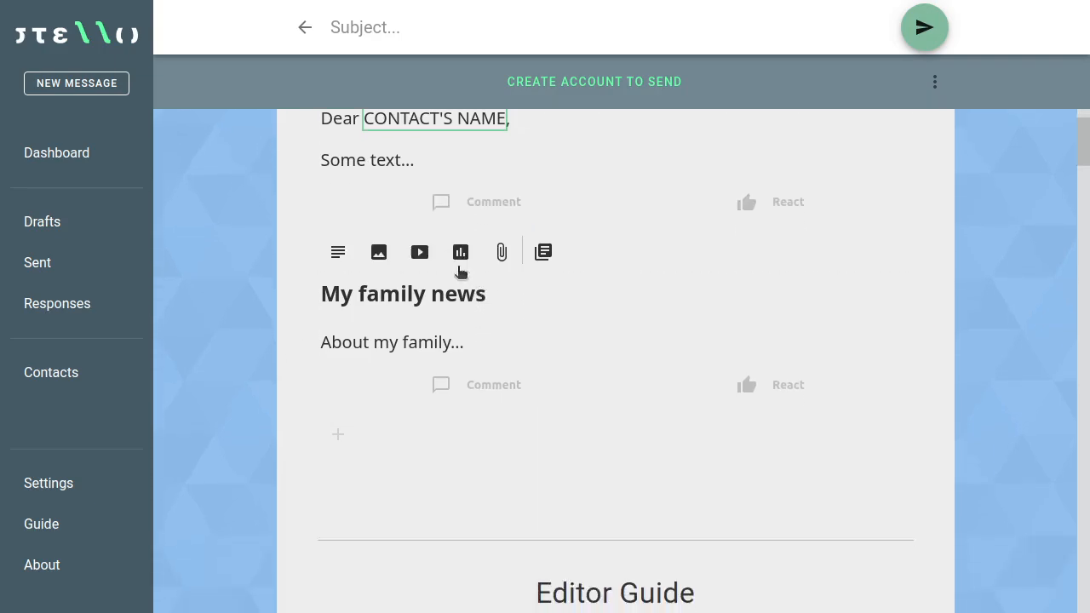
pyautogui.moveTo(383, 459)
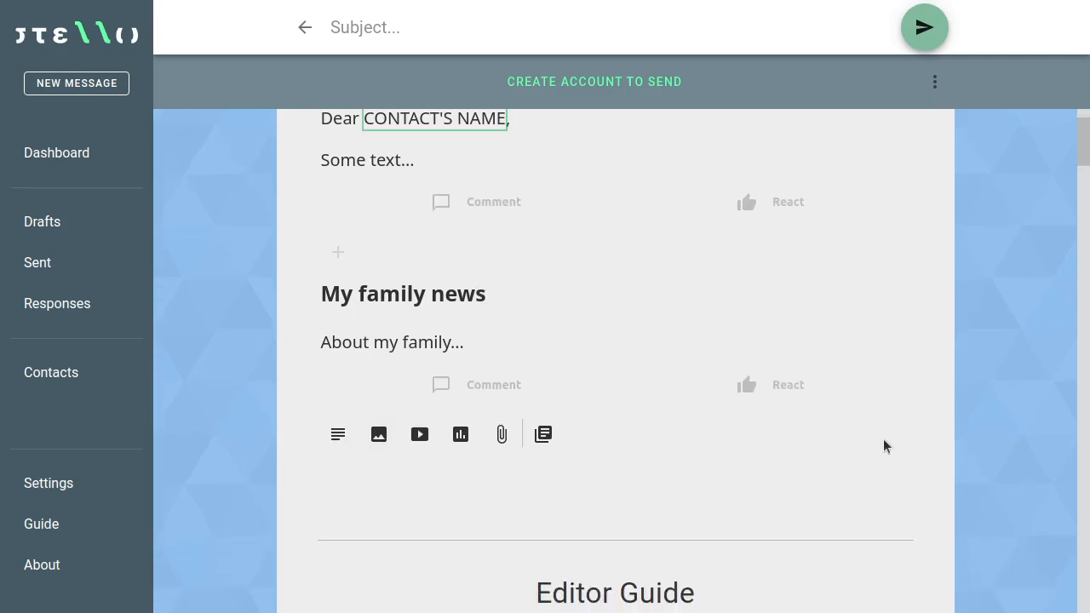
pyautogui.moveTo(522, 329)
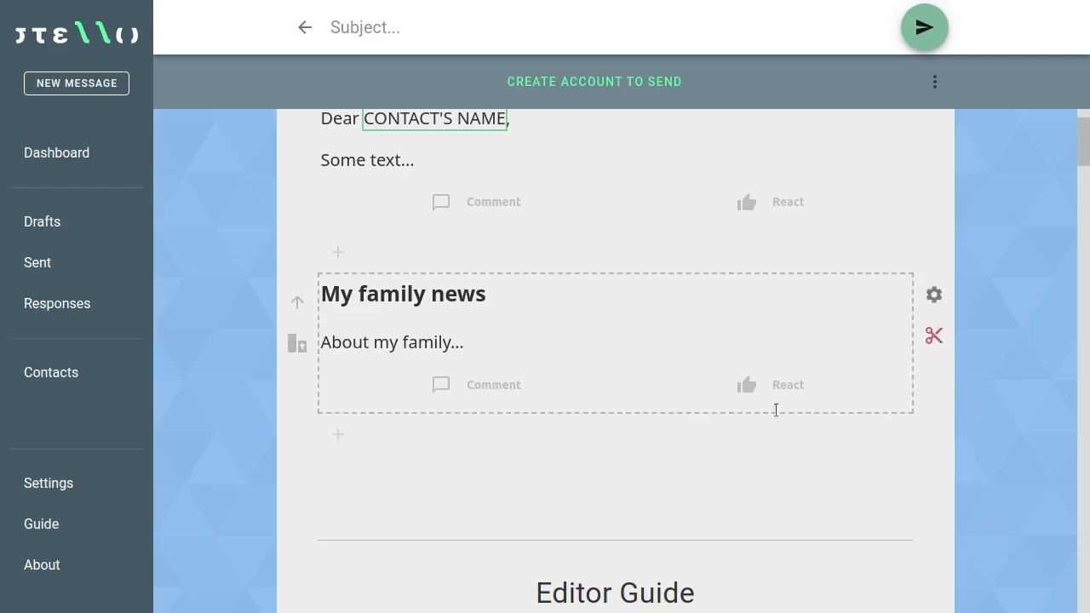
pyautogui.moveTo(502, 431)
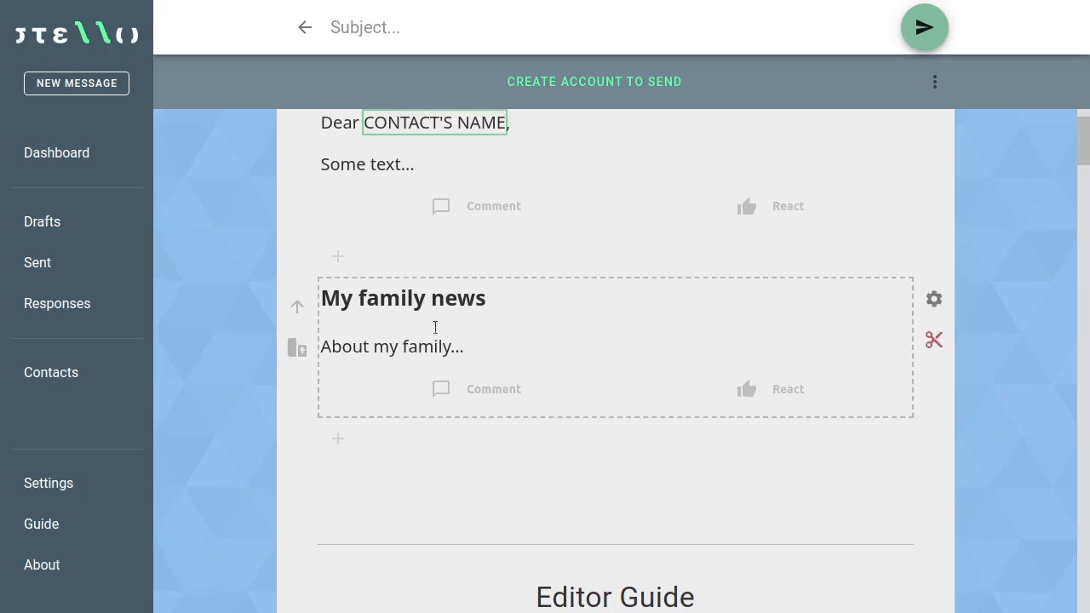
pyautogui.scroll(1, 435, 327)
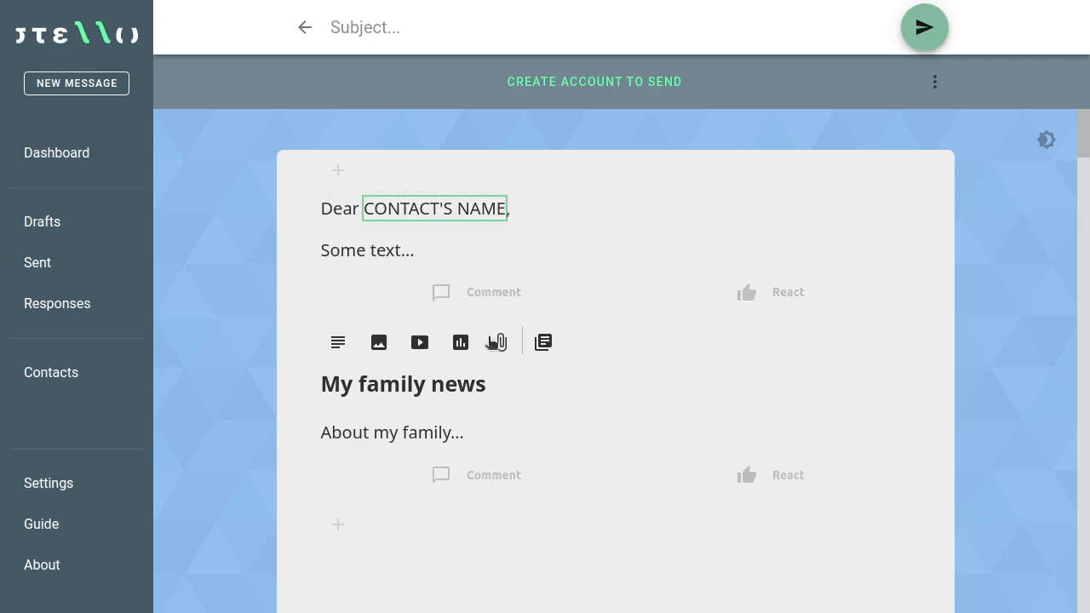
pyautogui.scroll(-1, 490, 345)
pyautogui.scroll(-1, 490, 345)
pyautogui.scroll(1, 496, 352)
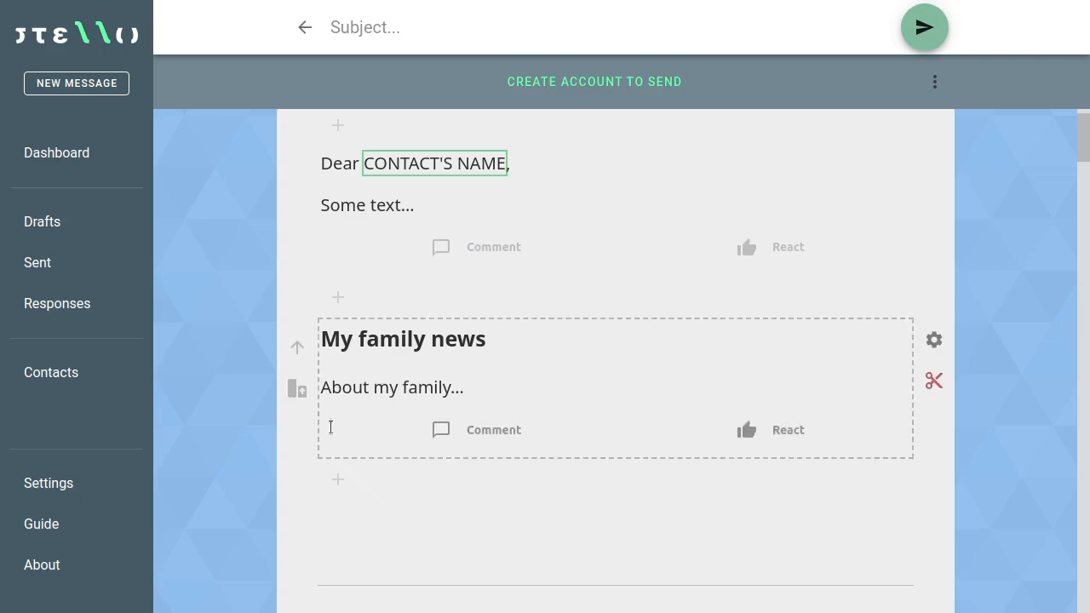
pyautogui.click(298, 349)
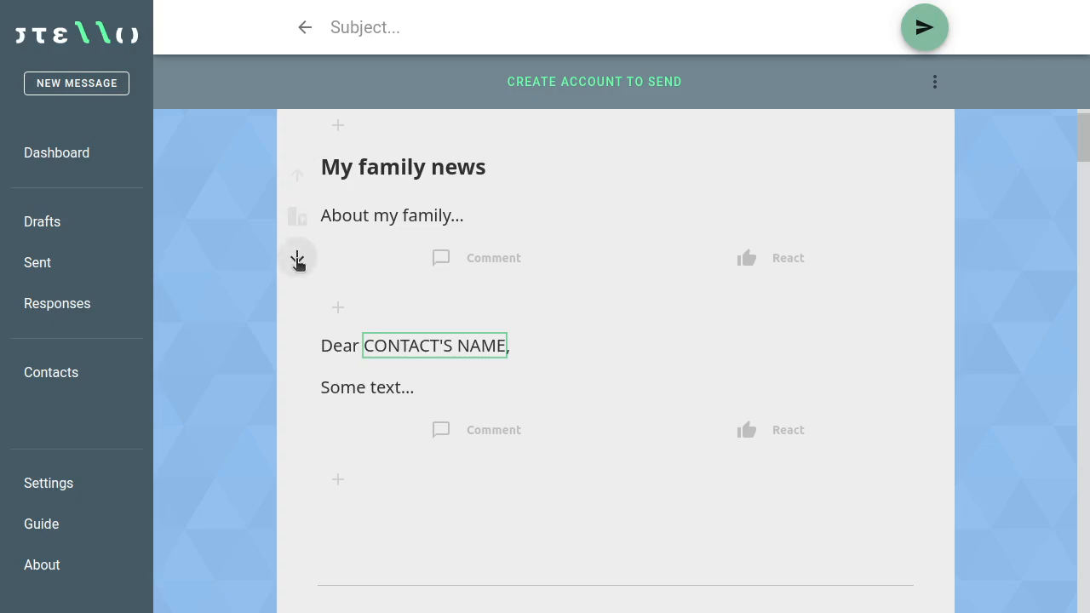
pyautogui.click(298, 259)
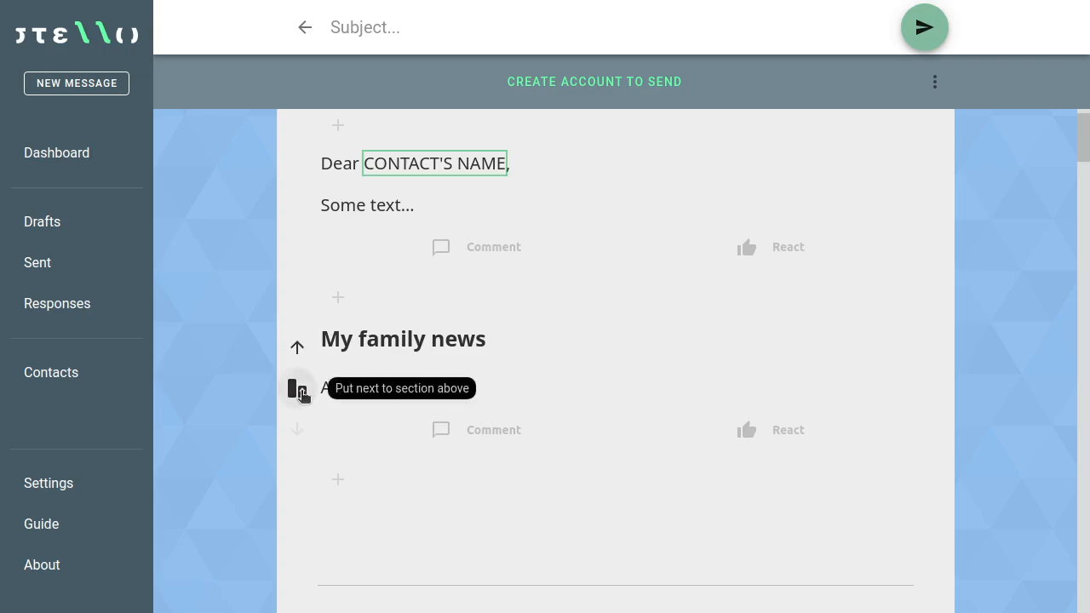
pyautogui.click(301, 392)
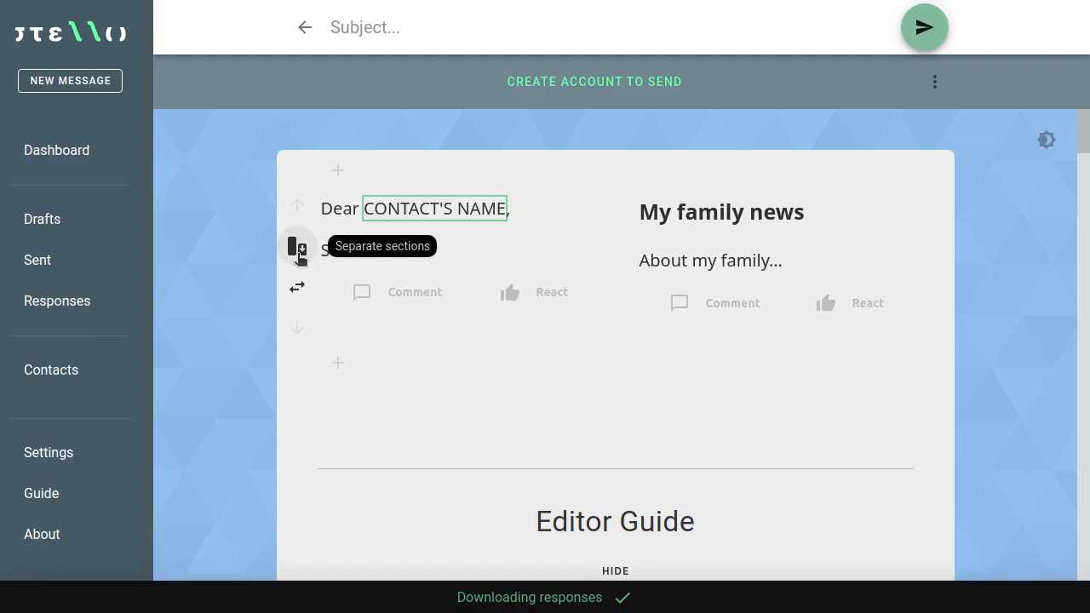
pyautogui.click(298, 255)
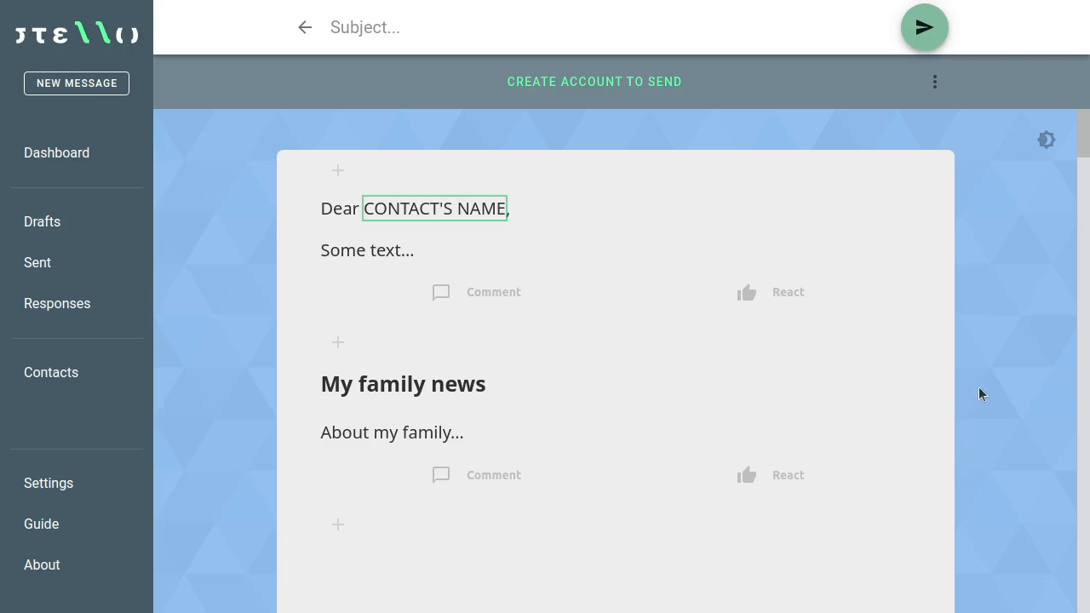
# Step: Add an images block below the 'My family news' section
pyautogui.scroll(-1, 979, 393)
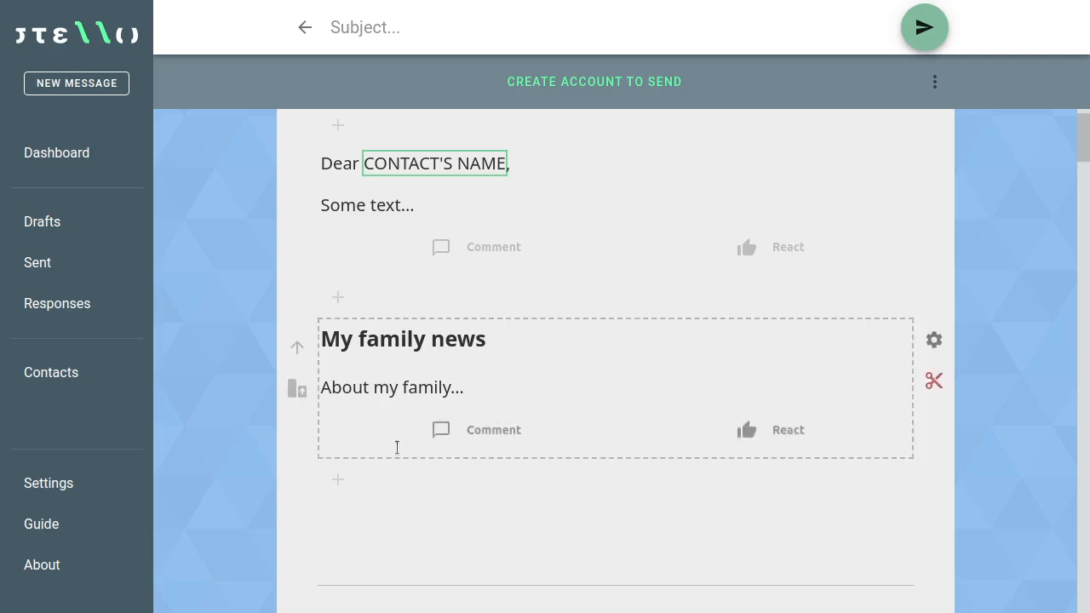
pyautogui.moveTo(396, 463)
pyautogui.scroll(-1, 396, 463)
pyautogui.scroll(-2, 396, 463)
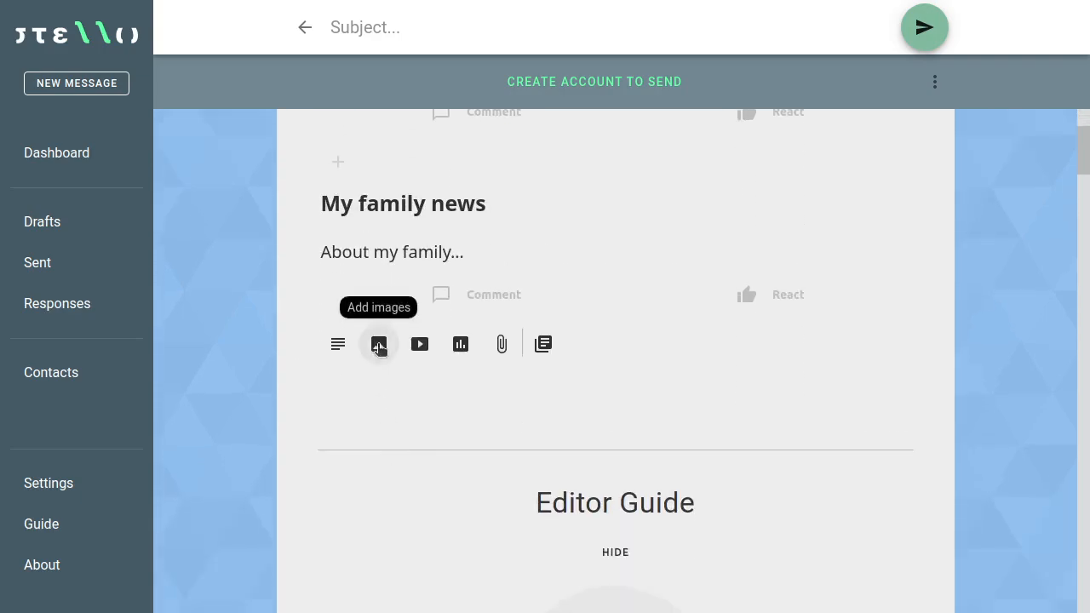
pyautogui.click(379, 345)
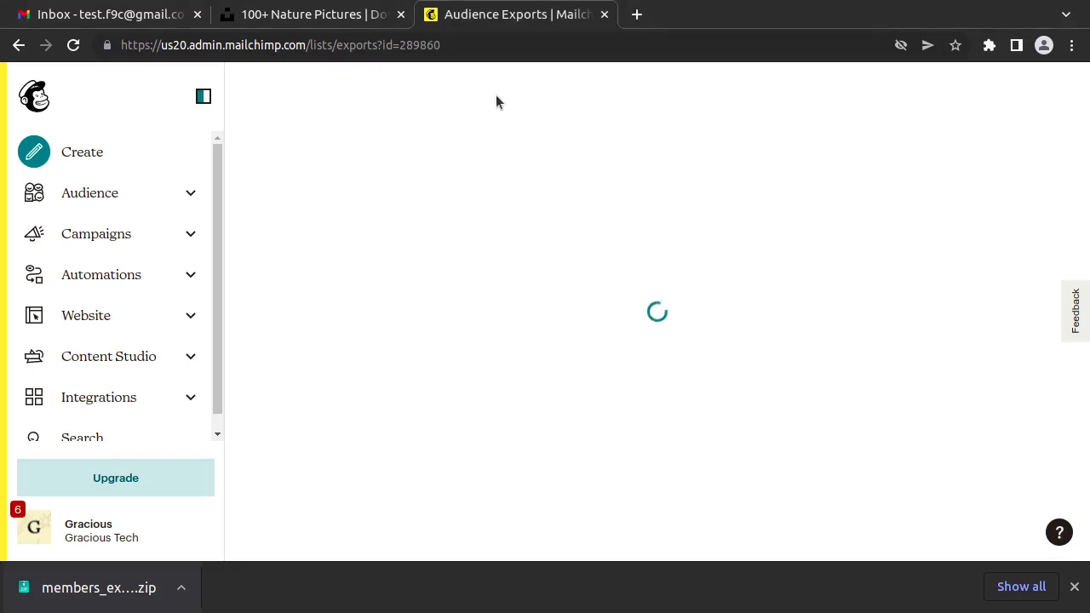
# Step: Close the Mailchimp exports page, copy Unsplash's forest bridge photo, and return to Stello
pyautogui.click(603, 15)
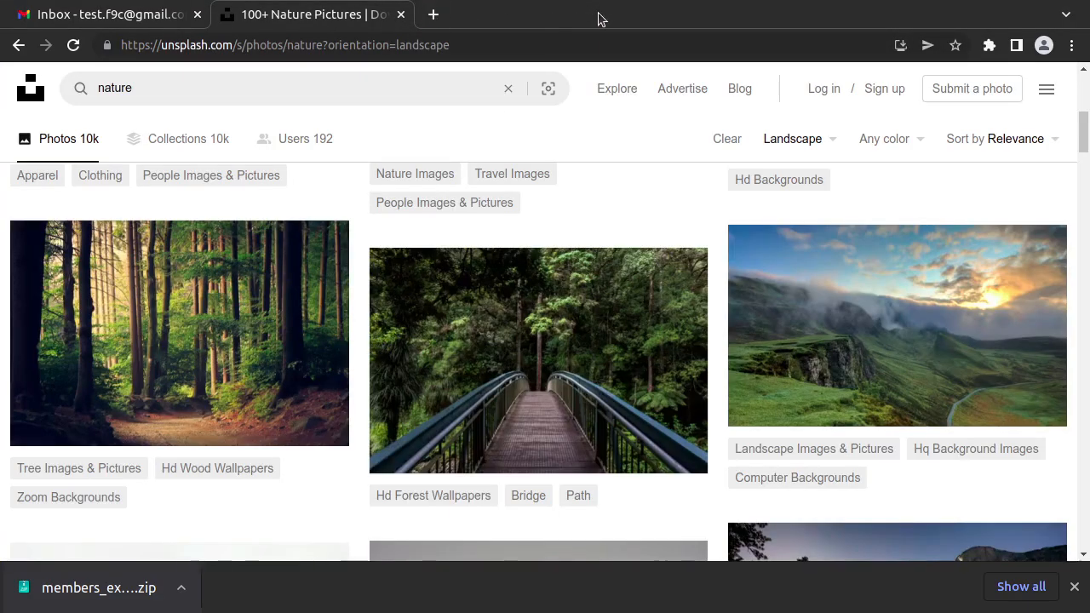
pyautogui.moveTo(530, 386)
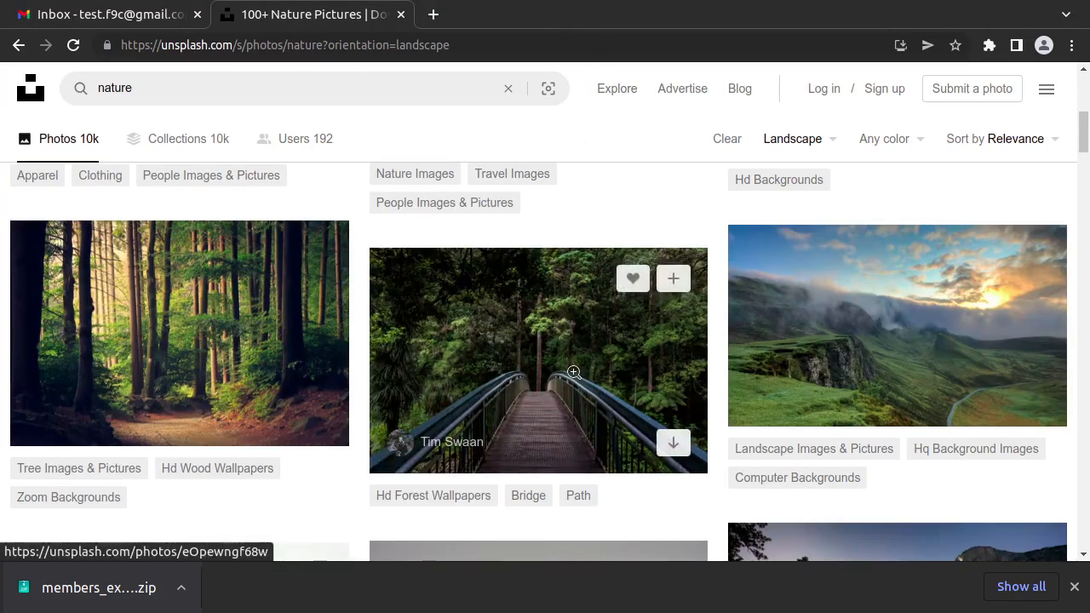
pyautogui.click(539, 387)
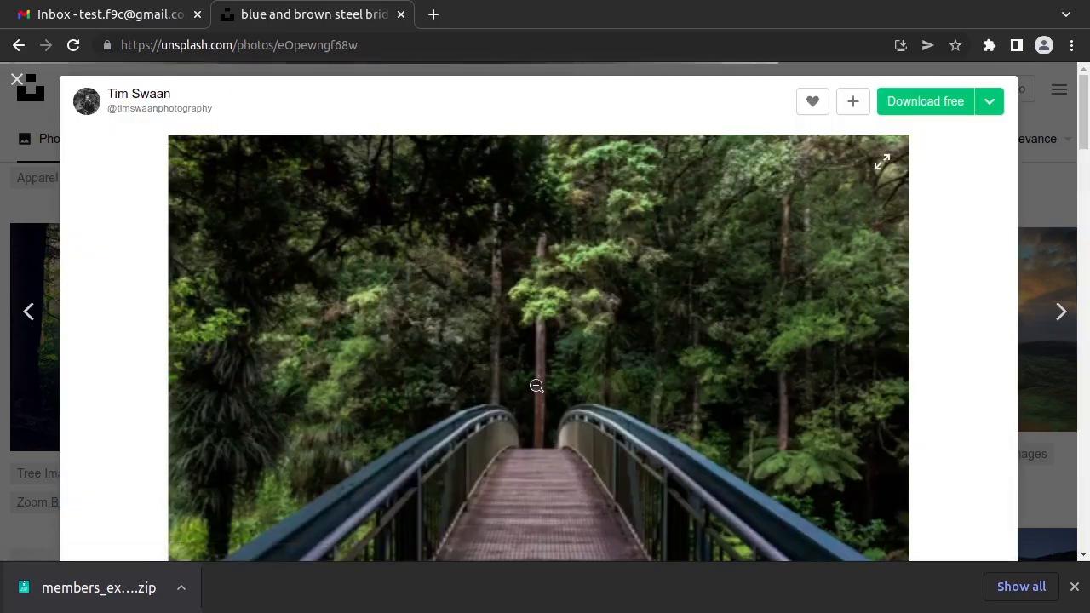
pyautogui.rightClick(528, 337)
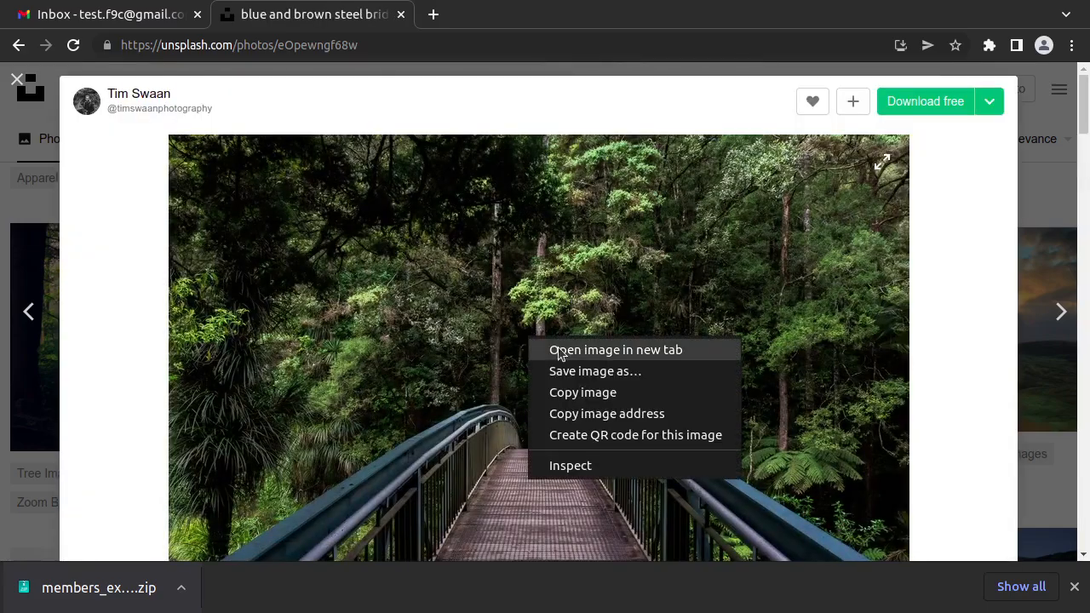
pyautogui.click(591, 392)
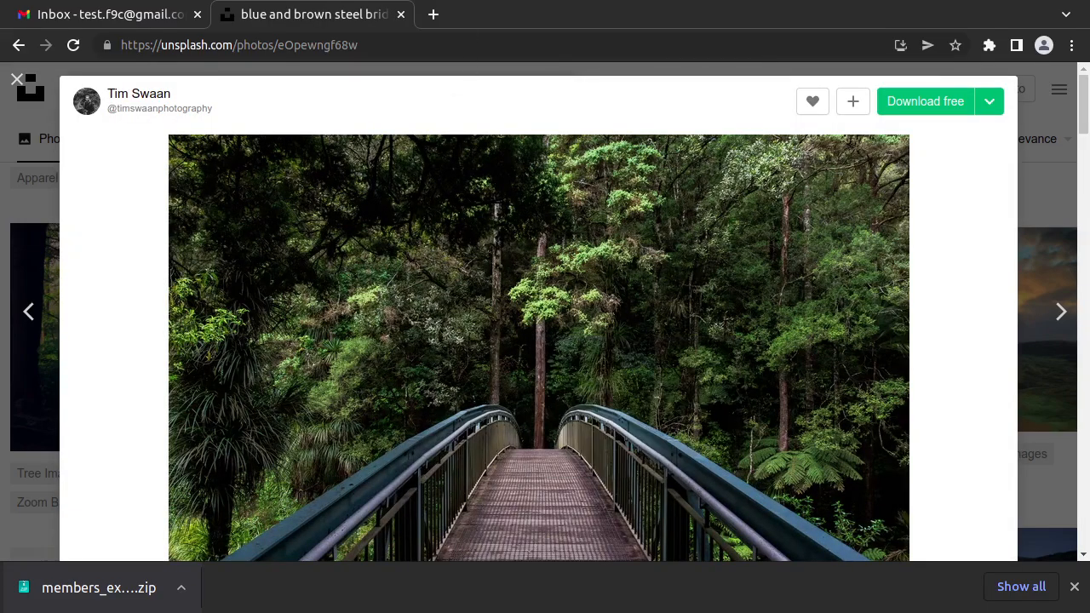
pyautogui.hotkey('alt', 'Tab')
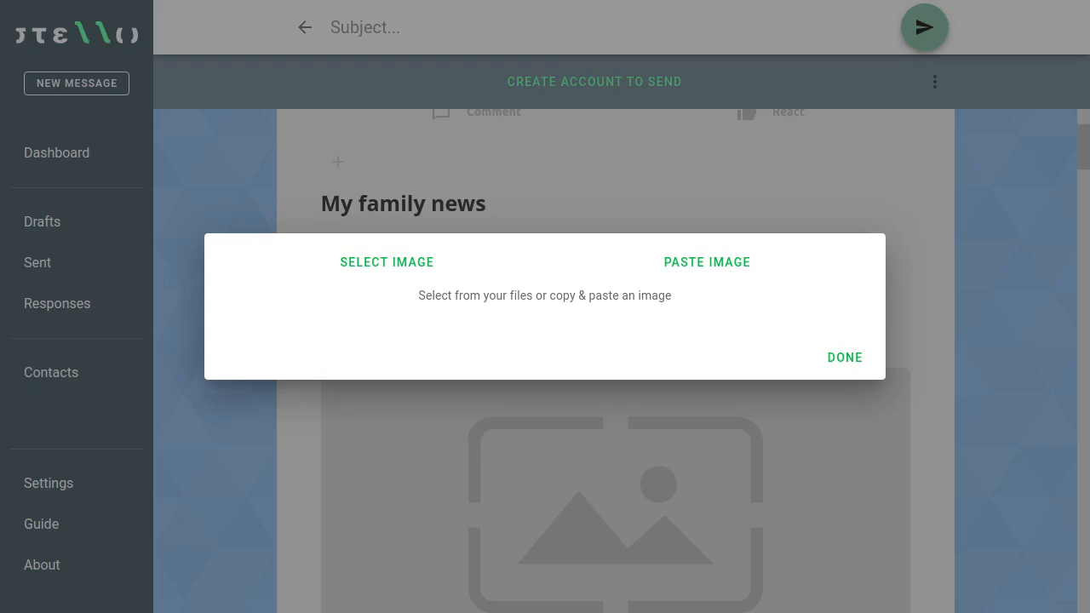
# Step: Paste the forest bridge photo into the draft and place it beside the My family news section
pyautogui.click(716, 264)
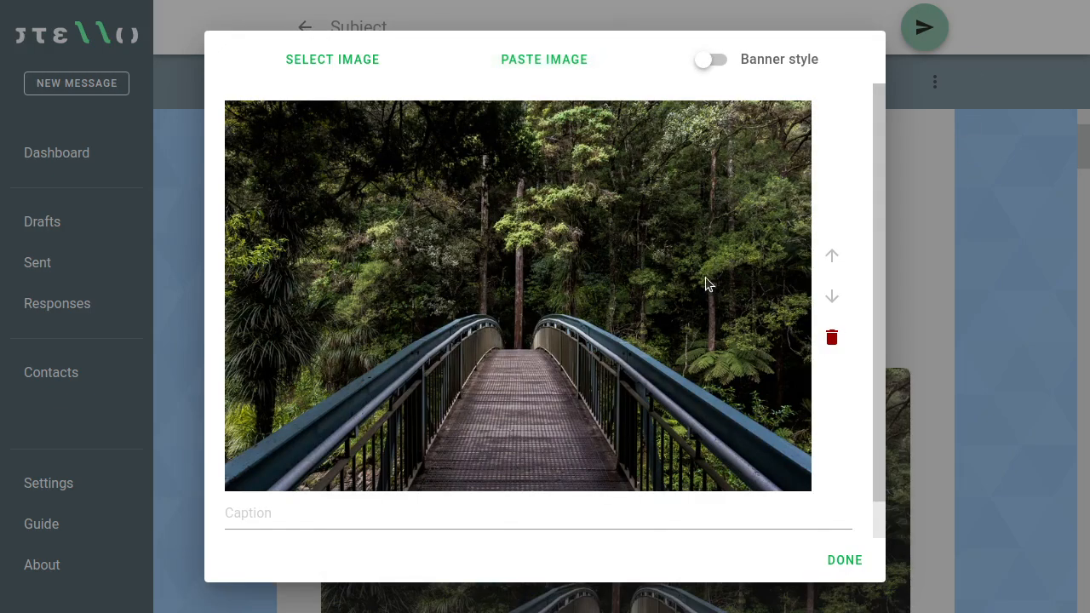
pyautogui.click(845, 560)
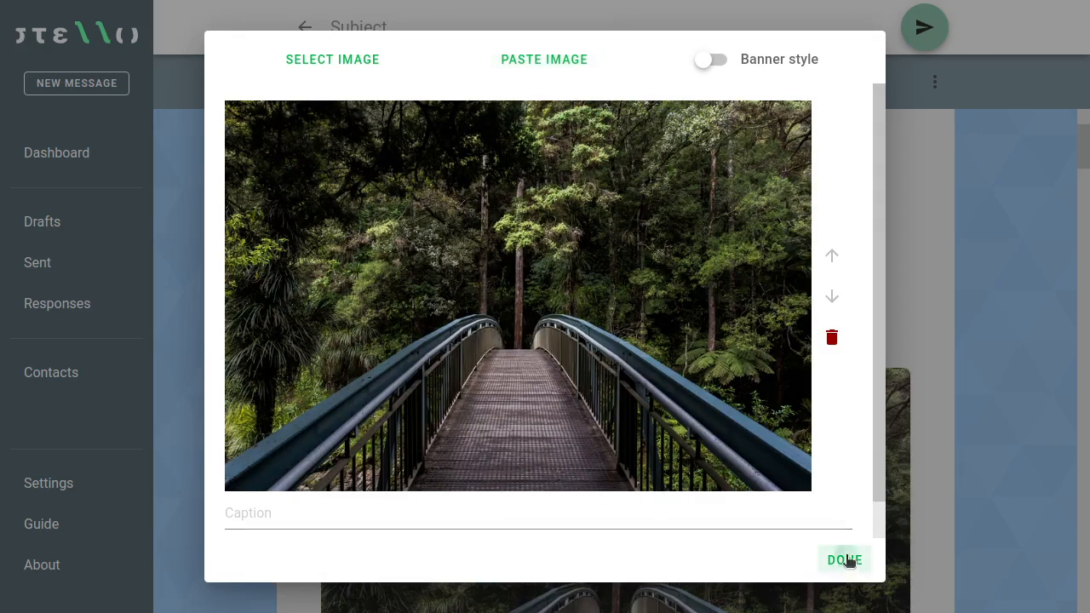
pyautogui.scroll(-2, 788, 477)
pyautogui.scroll(-1, 778, 441)
pyautogui.scroll(2, 778, 431)
pyautogui.scroll(2, 749, 453)
pyautogui.scroll(-5, 755, 455)
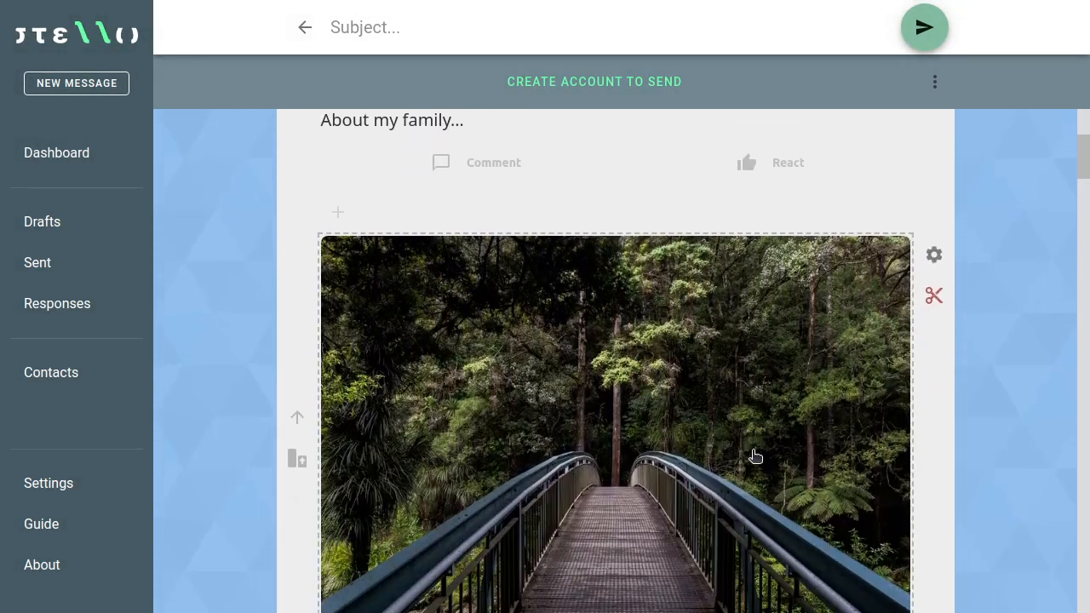
pyautogui.scroll(1, 730, 449)
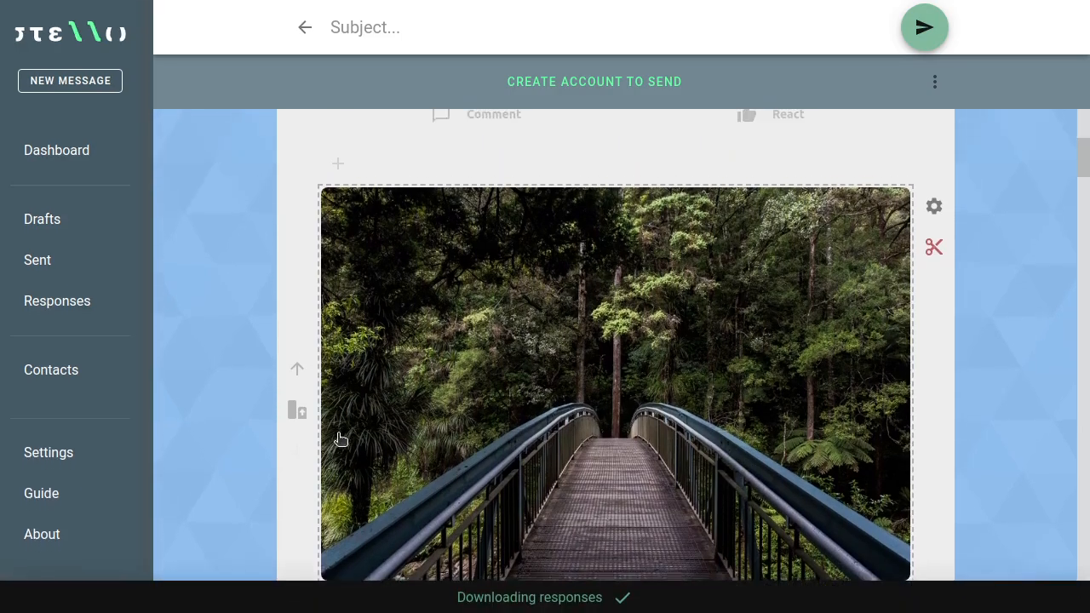
pyautogui.click(298, 410)
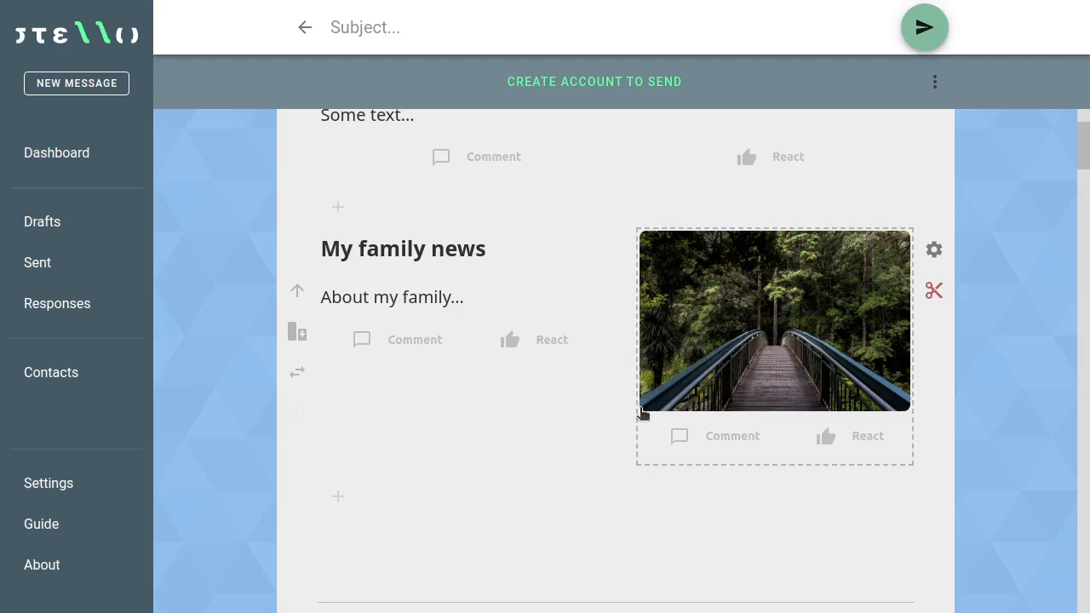
pyautogui.moveTo(628, 227)
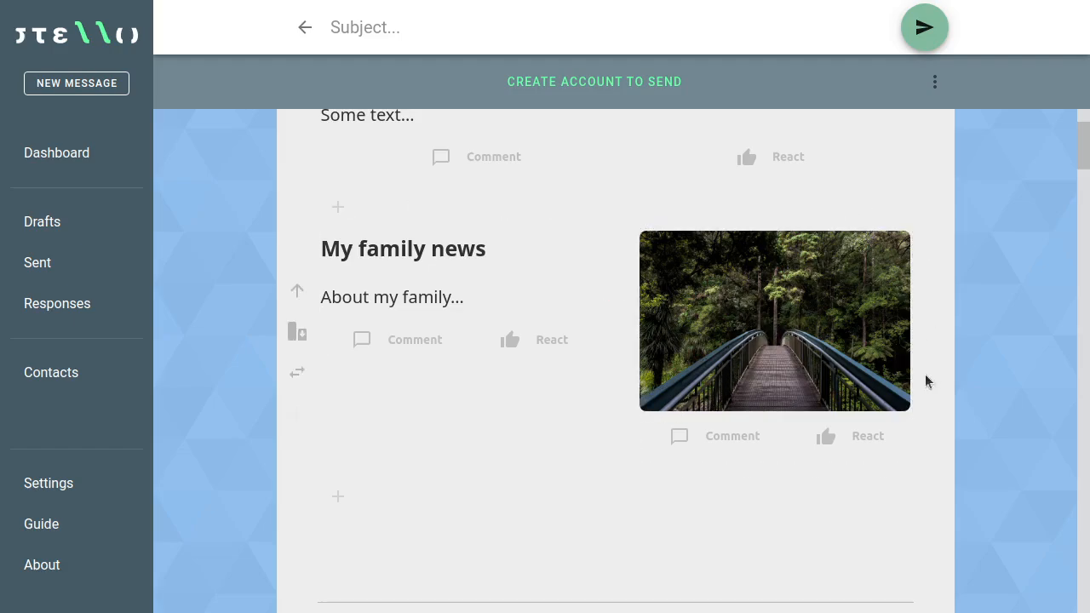
# Step: Reopen the bridge image's dialog and copy the foggy mountain landscape photo from Unsplash
pyautogui.click(768, 323)
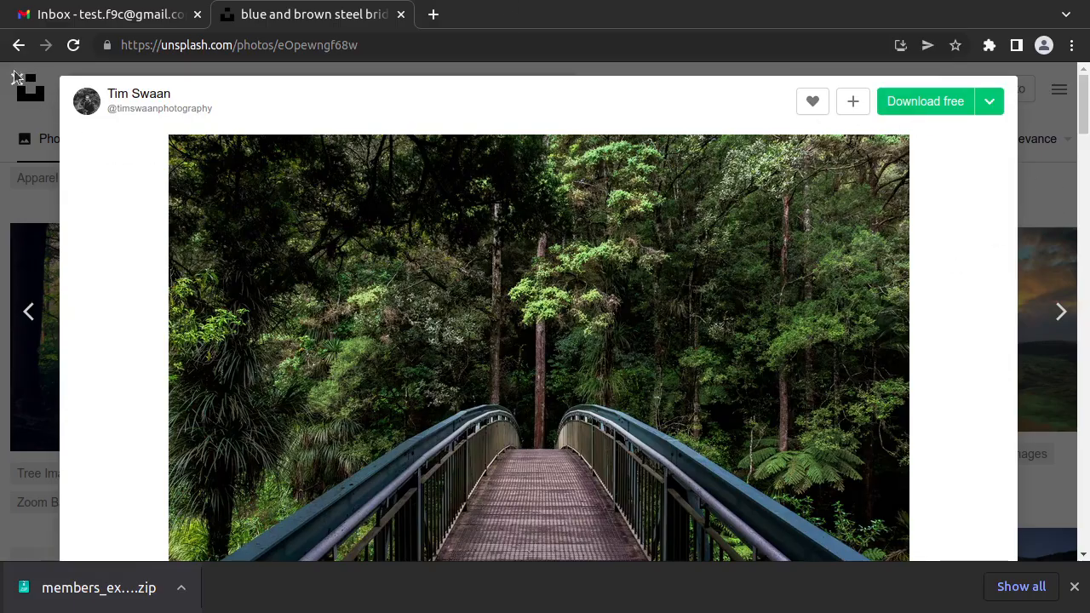
pyautogui.click(17, 76)
pyautogui.scroll(-1, 530, 246)
pyautogui.click(854, 258)
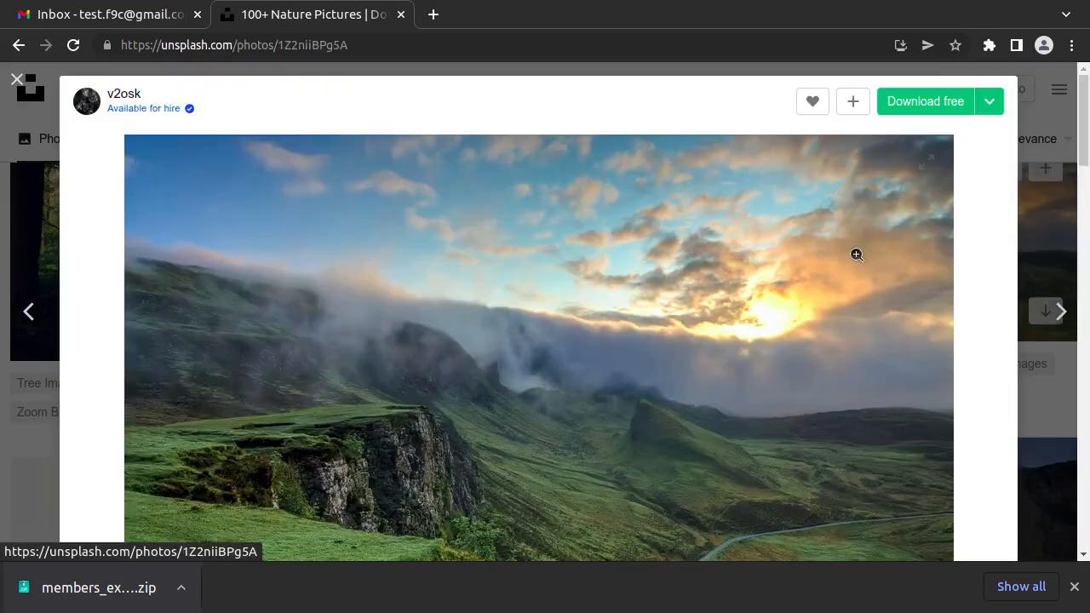
pyautogui.rightClick(452, 414)
pyautogui.click(518, 472)
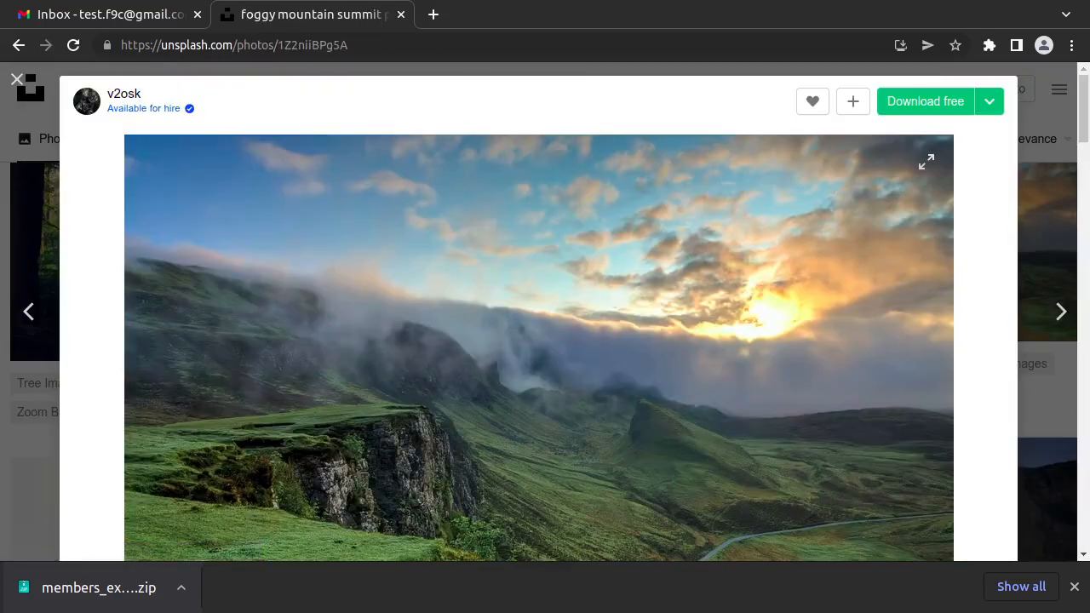
pyautogui.hotkey('alt', 'Tab')
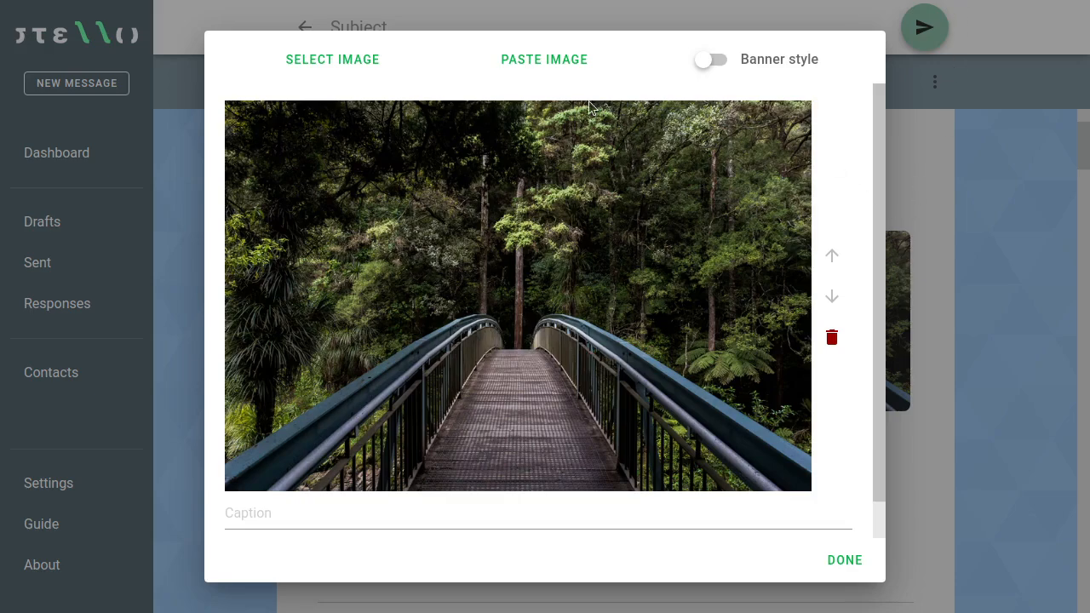
# Step: Add the foggy mountains as the second image, then copy the poppy field photo from Unsplash
pyautogui.click(574, 70)
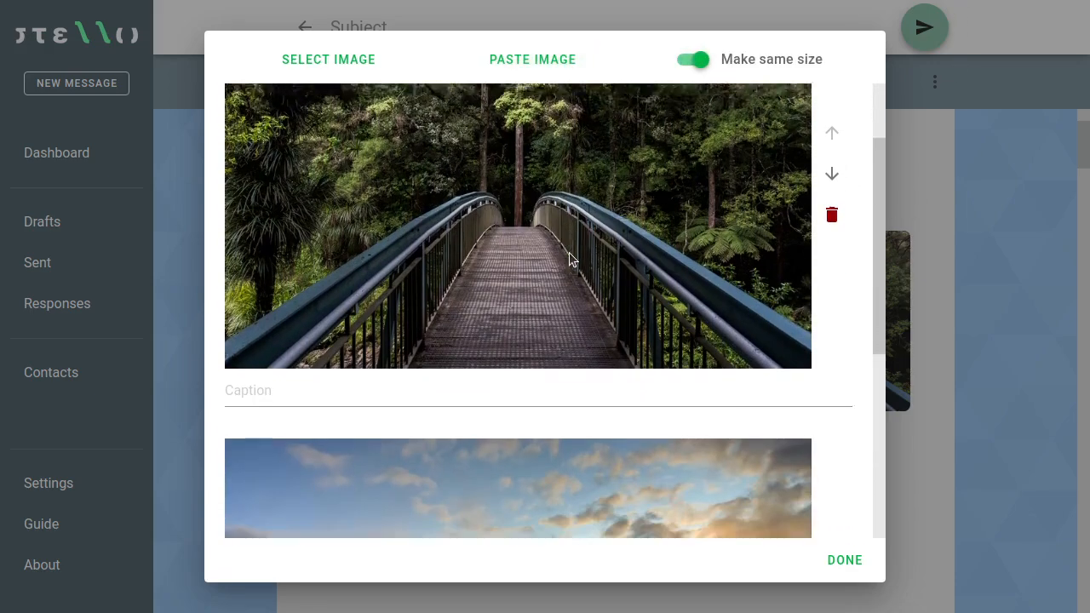
pyautogui.scroll(5, 571, 255)
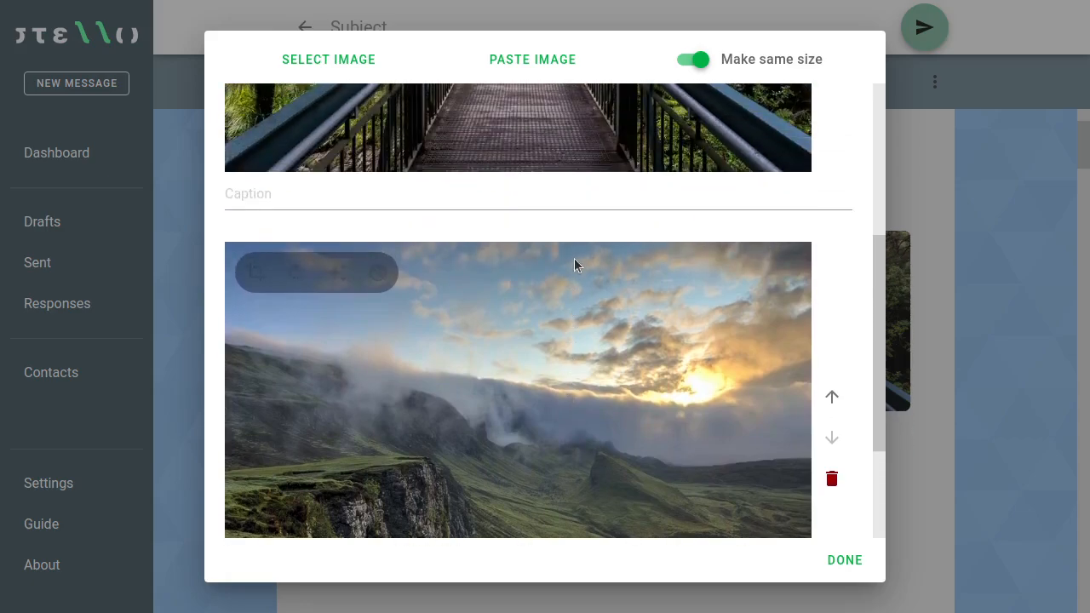
pyautogui.scroll(-2, 571, 268)
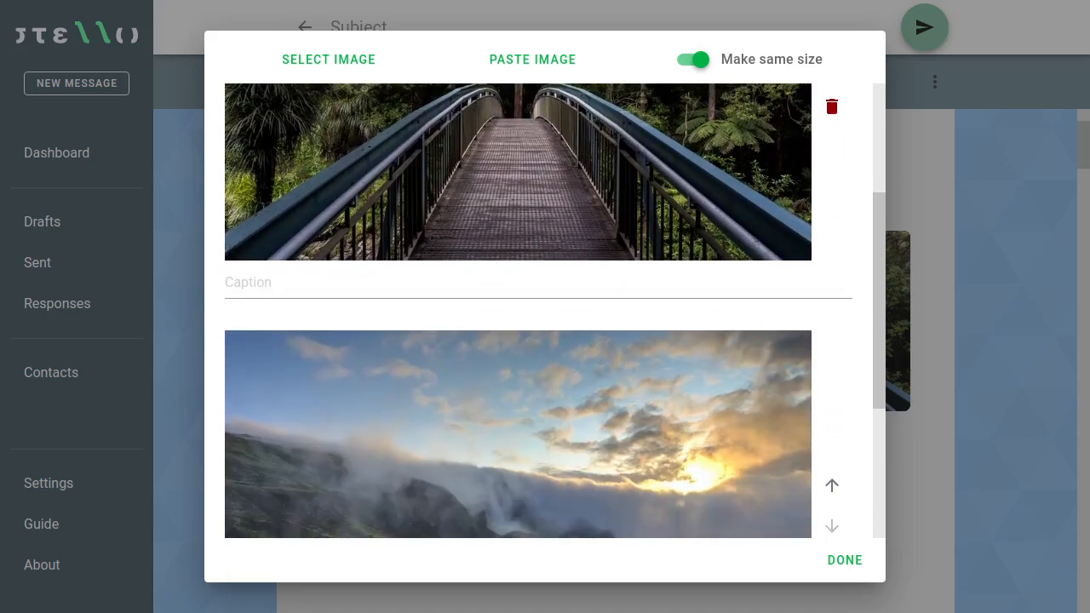
pyautogui.hotkey('alt', 'Tab')
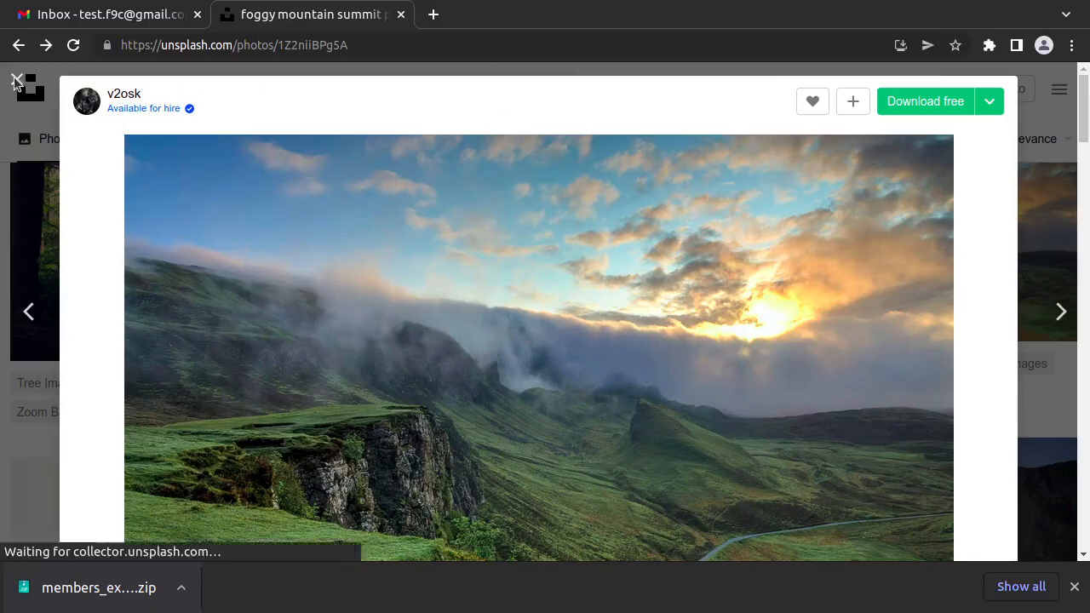
pyautogui.click(17, 79)
pyautogui.scroll(-3, 375, 289)
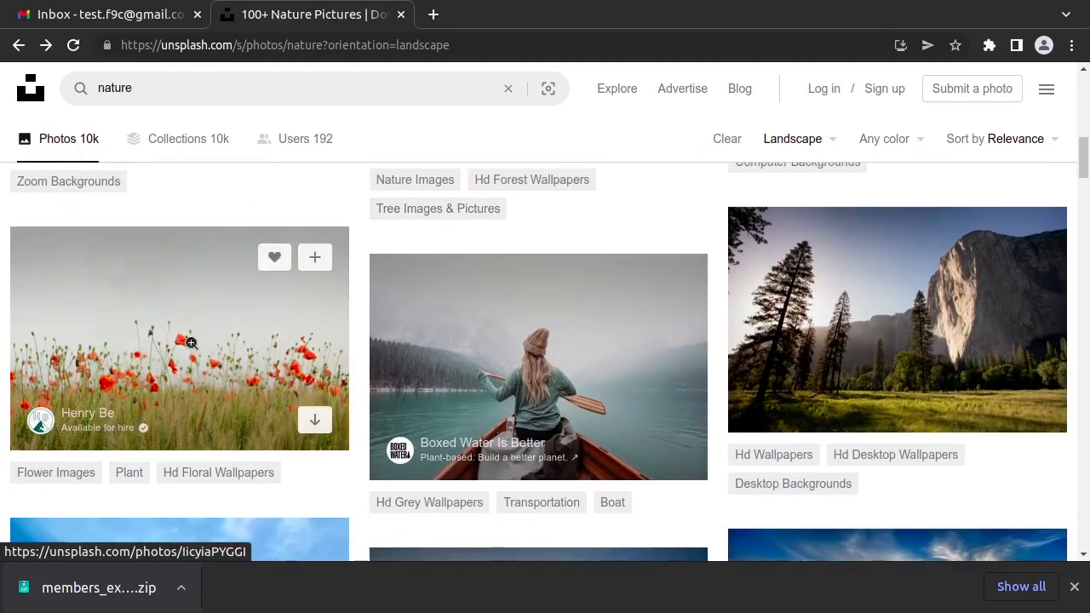
pyautogui.click(193, 343)
pyautogui.rightClick(486, 332)
pyautogui.click(534, 388)
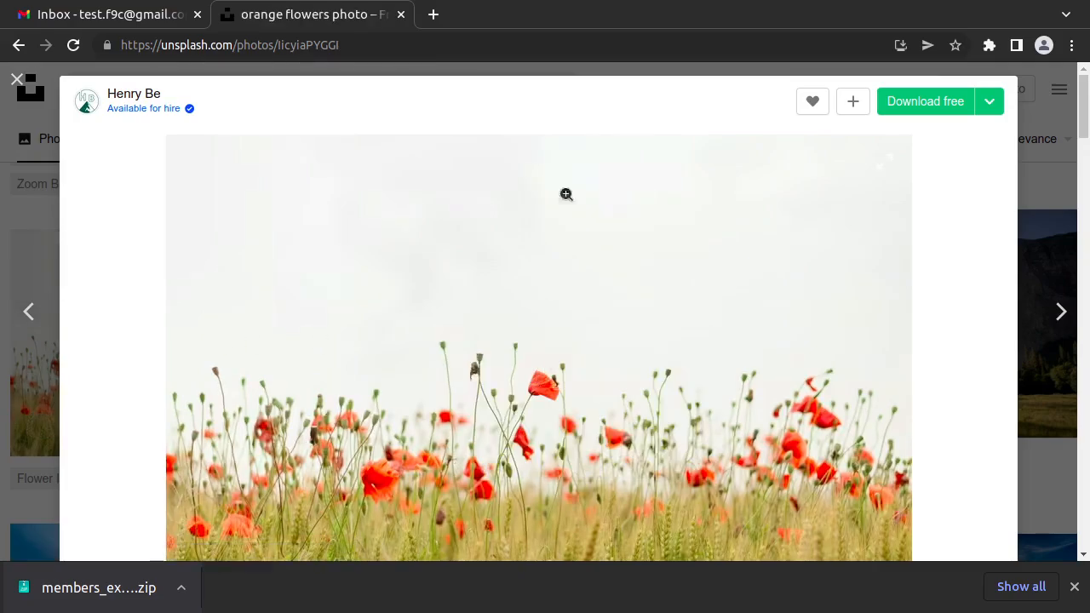
pyautogui.hotkey('alt', 'Tab')
# Step: Paste the poppy field as the third image, apply the gallery, and cycle through its photos
pyautogui.click(530, 63)
pyautogui.scroll(-3, 533, 238)
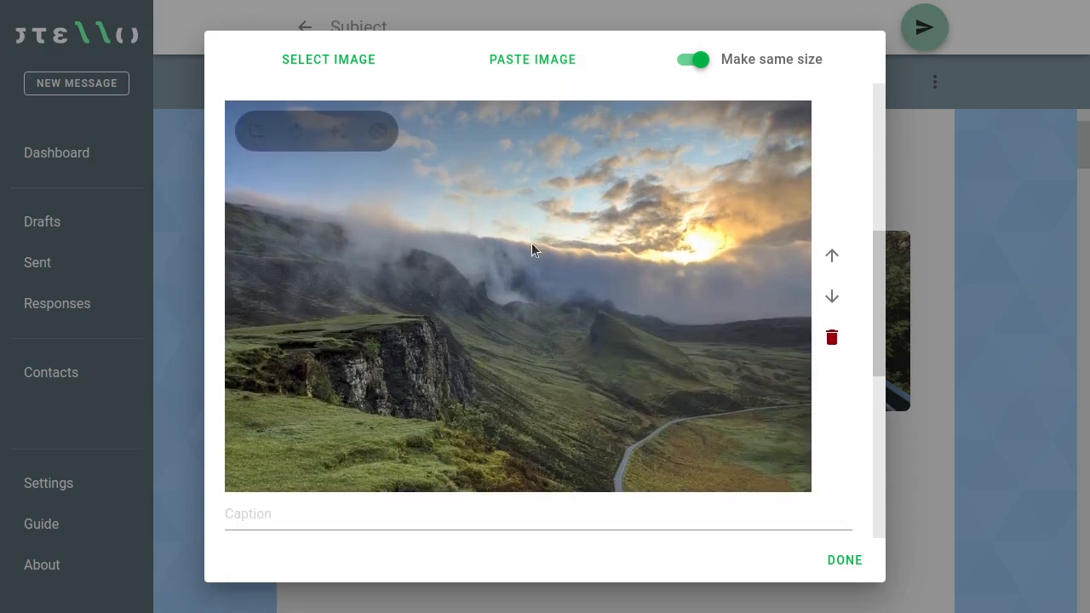
pyautogui.scroll(-4, 532, 242)
pyautogui.scroll(3, 608, 324)
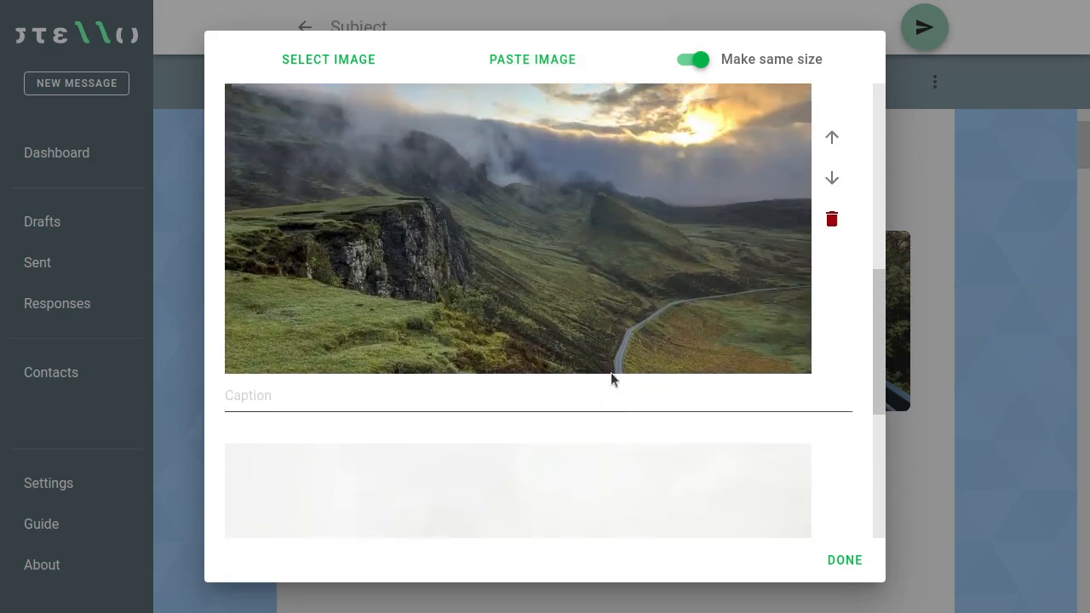
pyautogui.scroll(5, 610, 380)
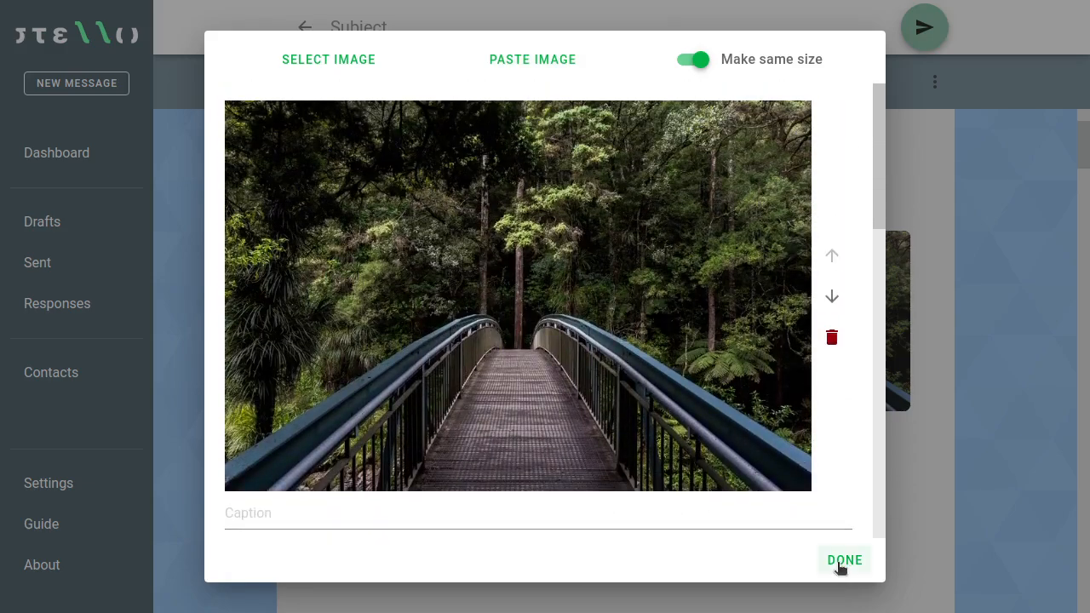
pyautogui.click(843, 561)
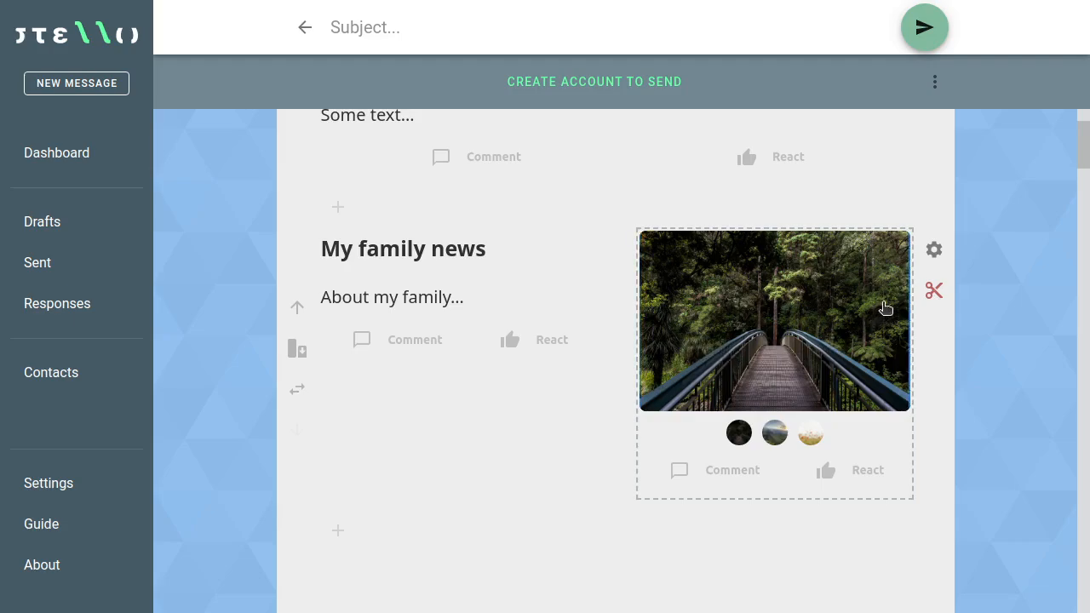
pyautogui.click(884, 309)
pyautogui.click(884, 309)
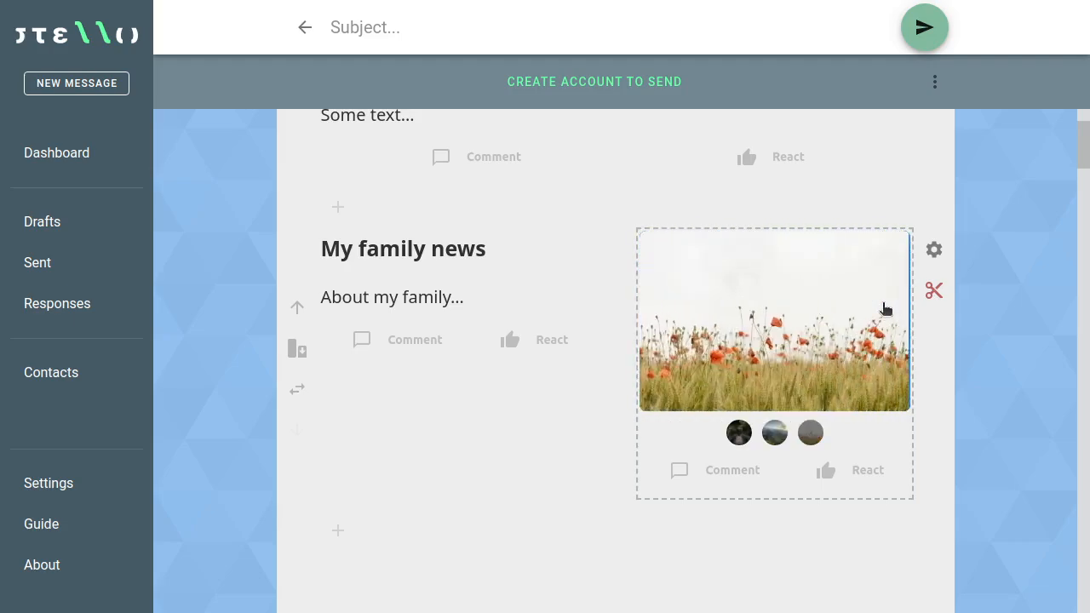
pyautogui.click(884, 309)
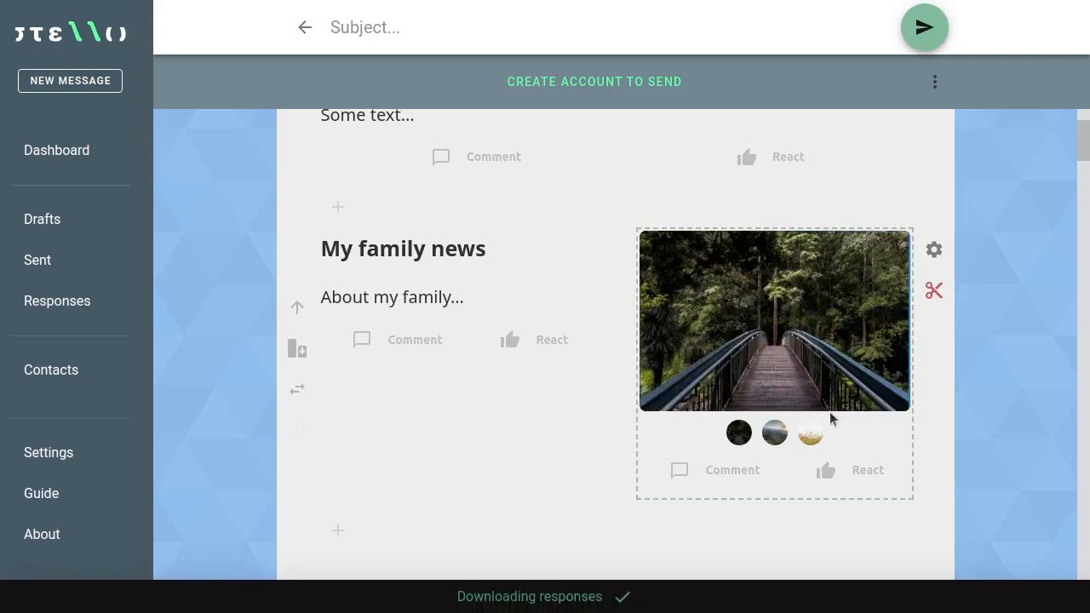
# Step: Flip the gallery between the bridge and poppy field photos, ending on the poppy field
pyautogui.click(809, 435)
pyautogui.click(737, 433)
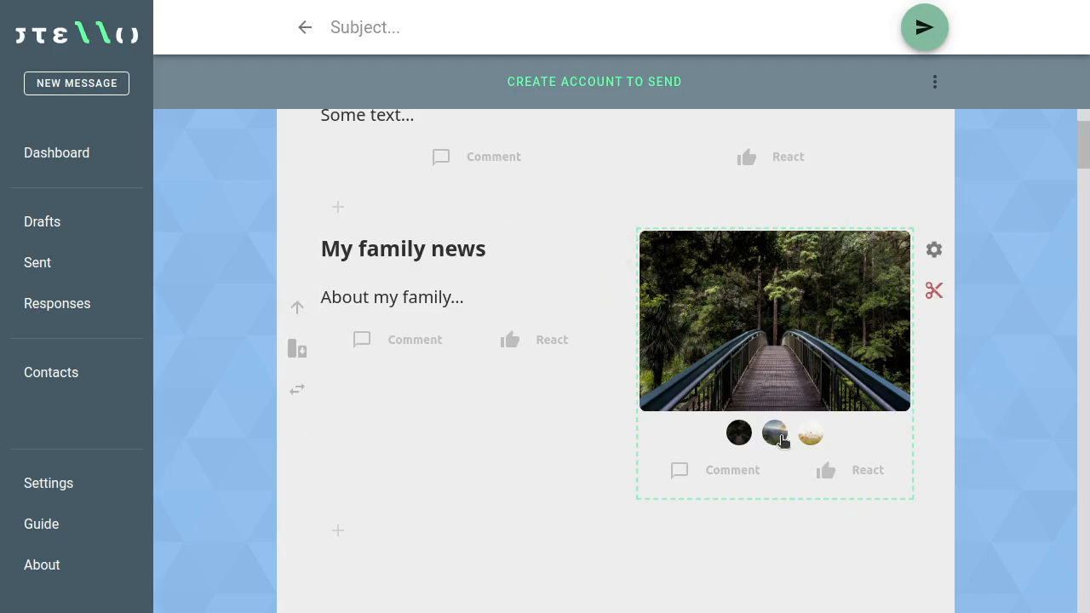
pyautogui.click(810, 433)
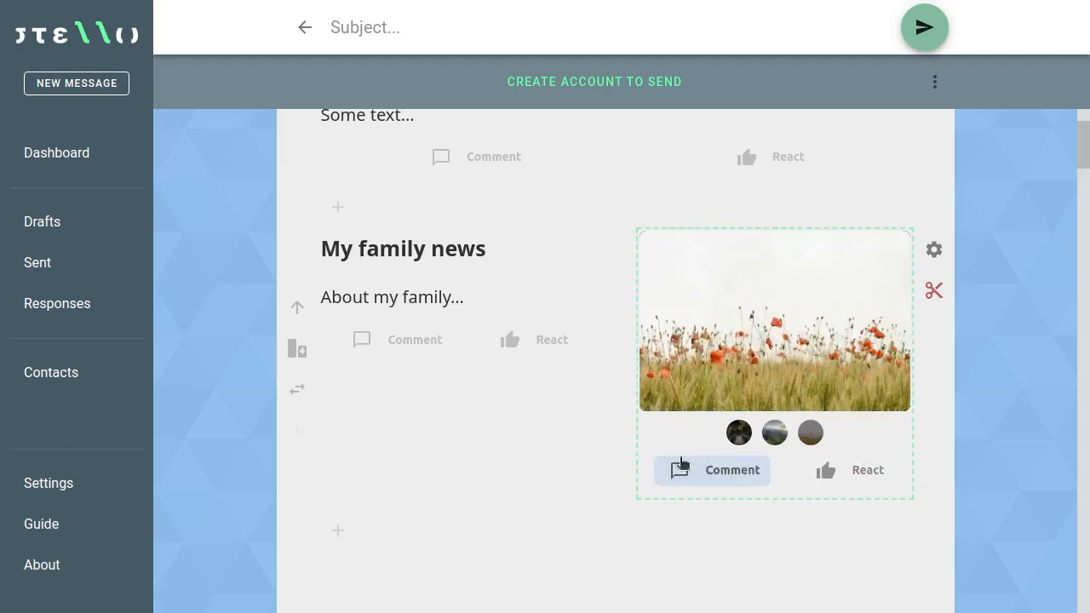
# Step: Scroll up and expand the insert toolbar above the 'Dear CONTACT'S NAME' greeting
pyautogui.scroll(-1, 481, 400)
pyautogui.scroll(-2, 481, 399)
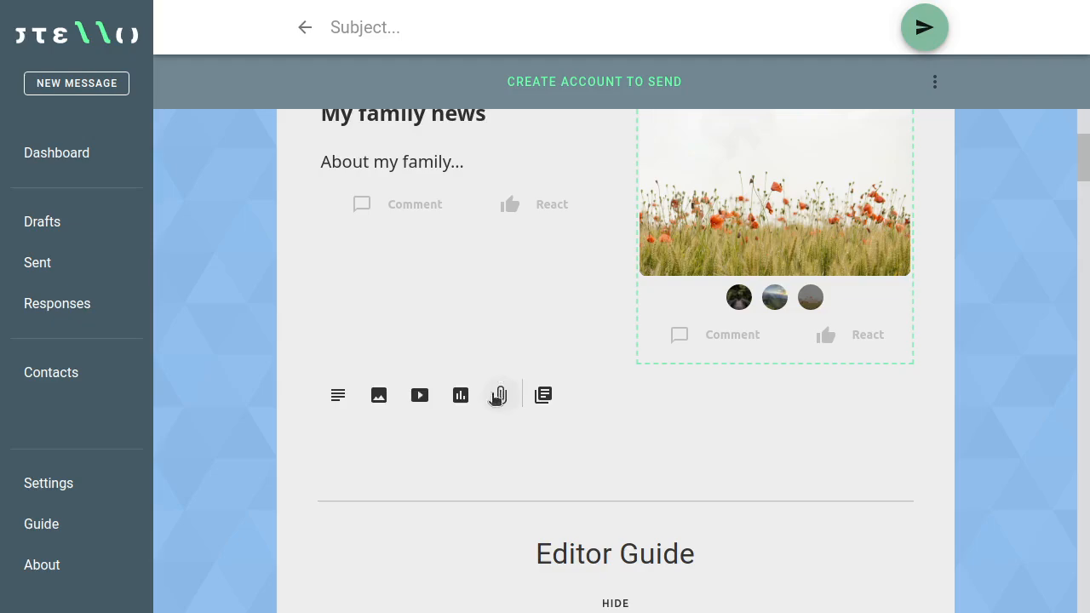
pyautogui.moveTo(379, 400)
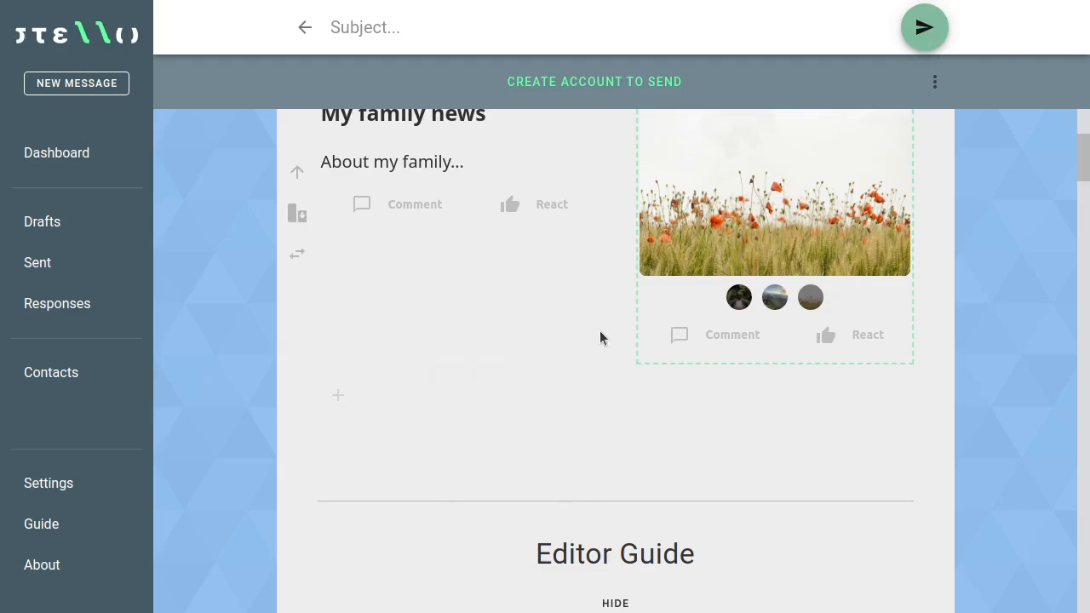
pyautogui.scroll(5, 609, 367)
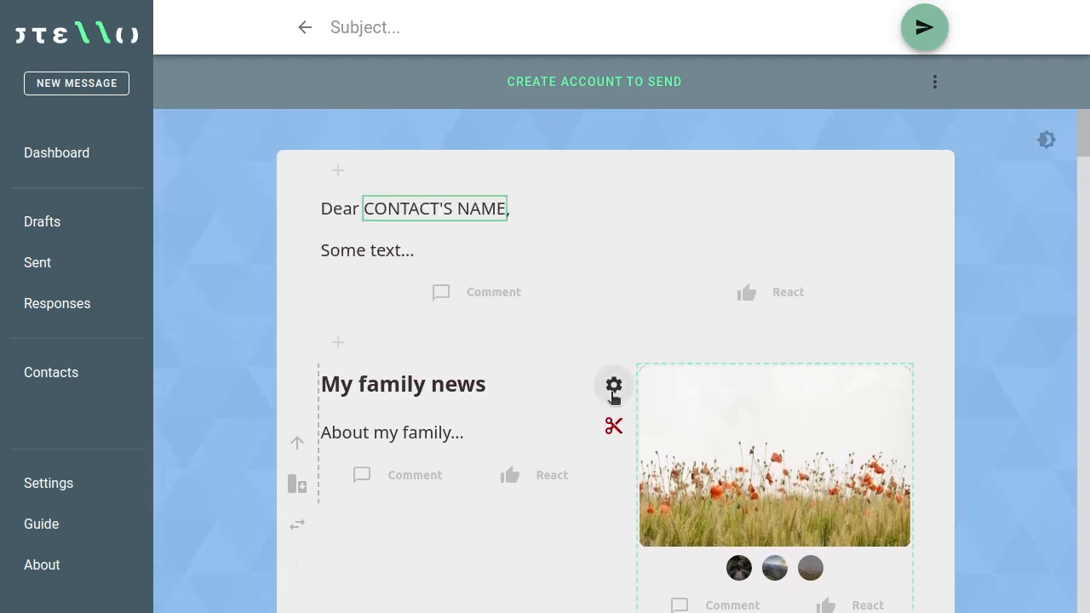
pyautogui.moveTo(439, 355)
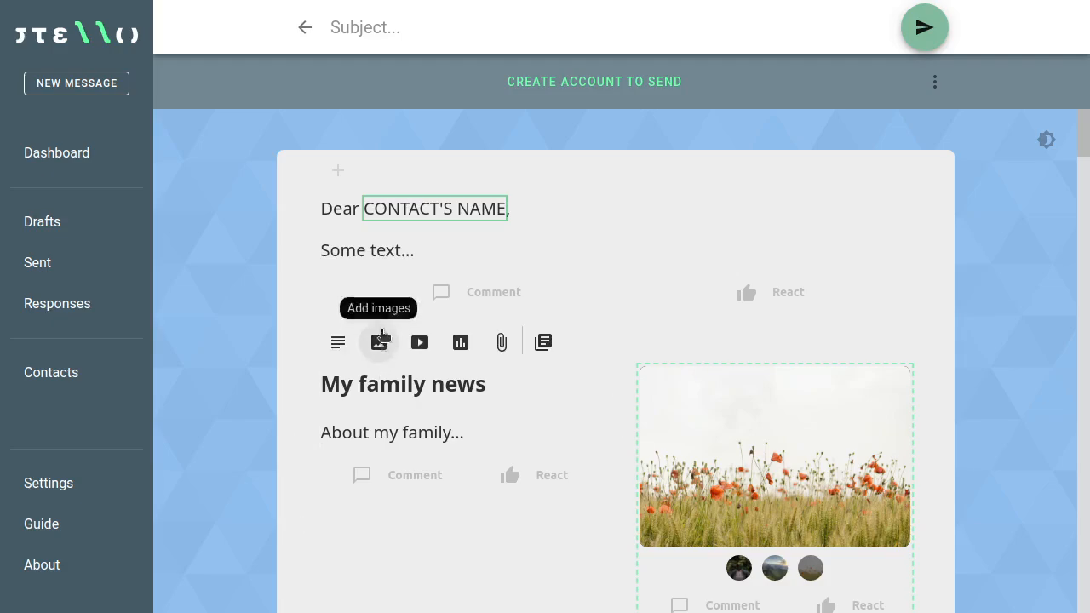
pyautogui.moveTo(378, 170)
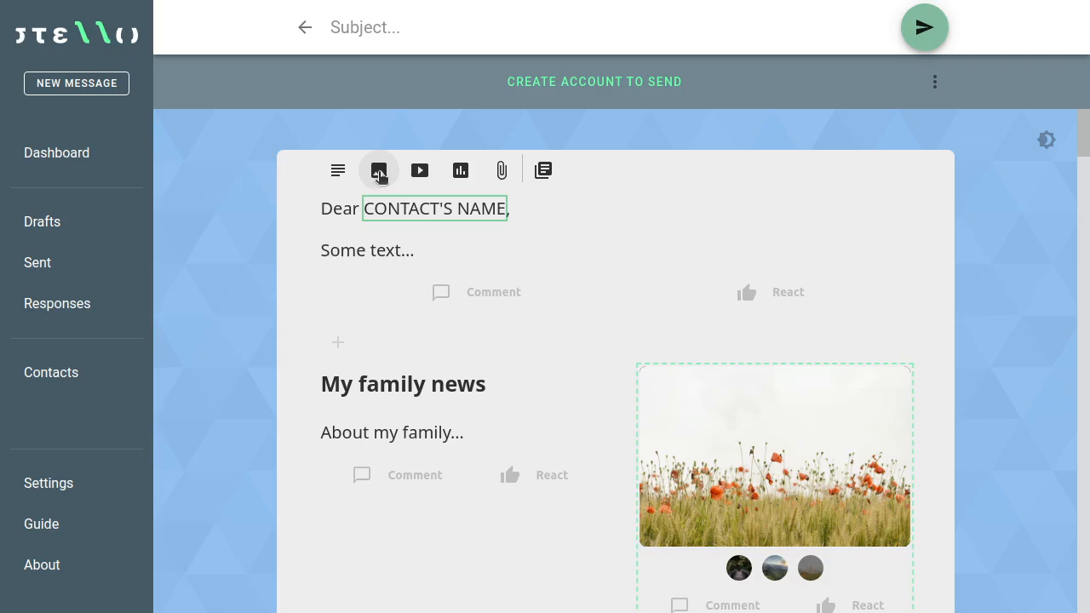
# Step: Insert an image block at the top and paste Unsplash's pink sunset sea photo into it
pyautogui.click(379, 171)
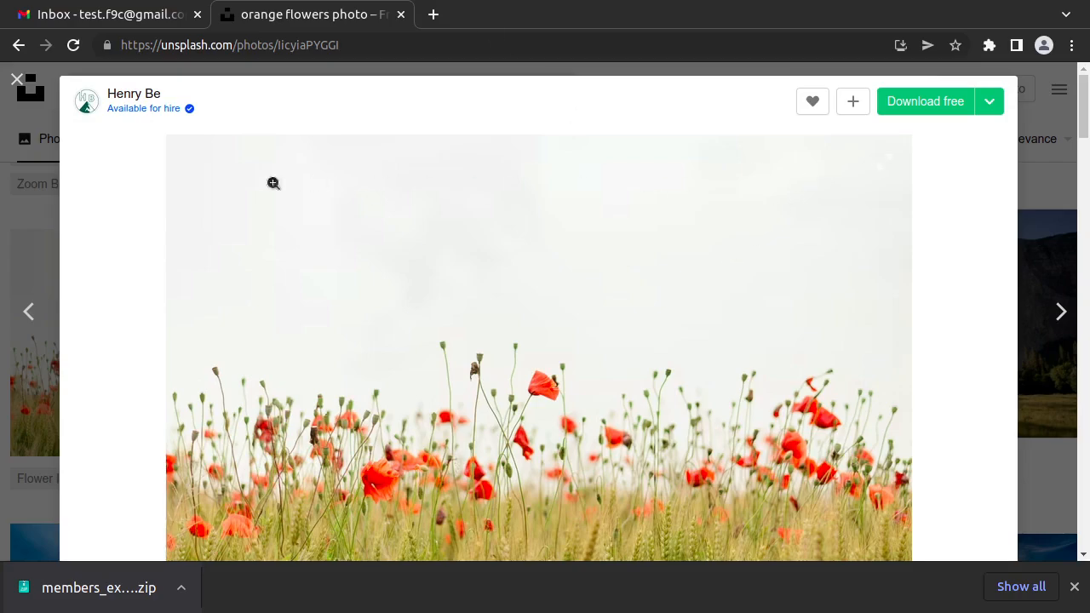
pyautogui.click(17, 81)
pyautogui.scroll(-2, 538, 375)
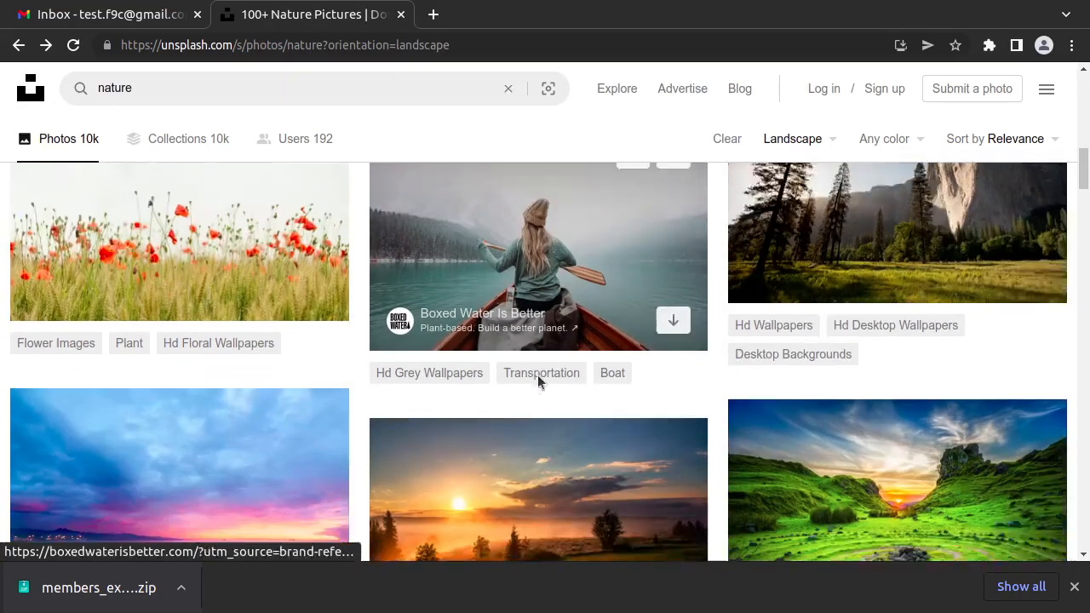
pyautogui.scroll(-1, 539, 376)
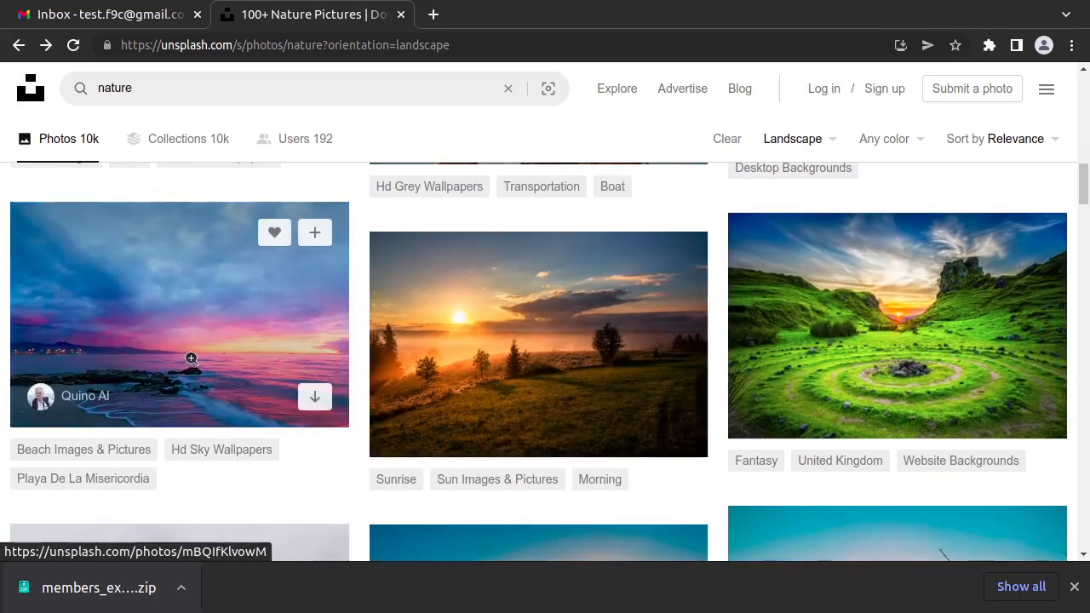
pyautogui.click(193, 361)
pyautogui.rightClick(519, 343)
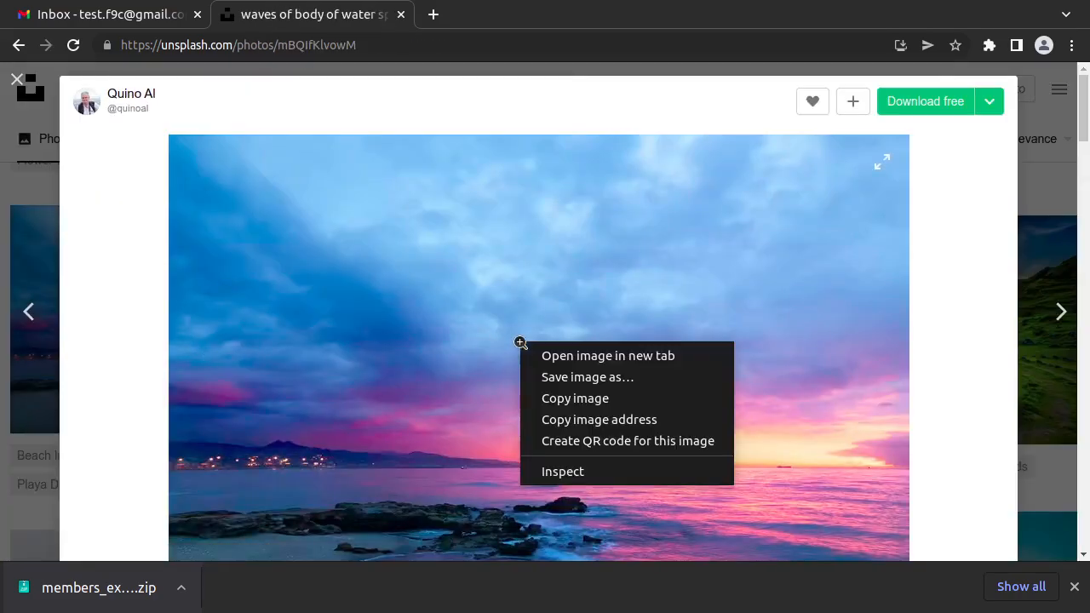
pyautogui.click(574, 401)
pyautogui.hotkey('alt', 'Tab')
pyautogui.click(737, 266)
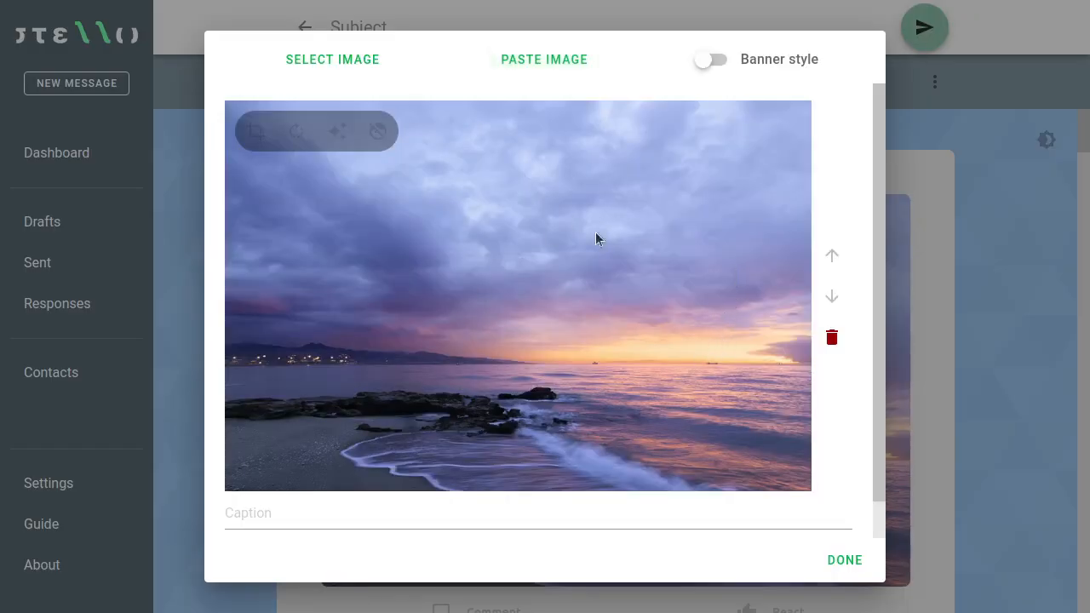
# Step: Turn on Banner style for the sunset photo, set its banner text to 'My news', and apply
pyautogui.scroll(-2, 600, 267)
pyautogui.scroll(2, 627, 342)
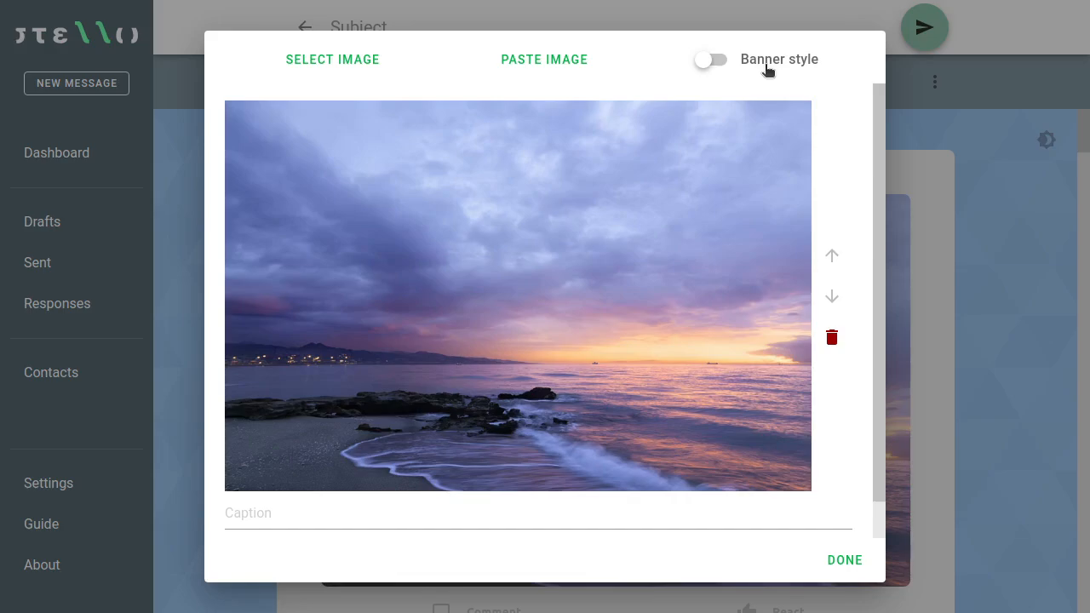
pyautogui.click(720, 63)
pyautogui.moveTo(597, 204)
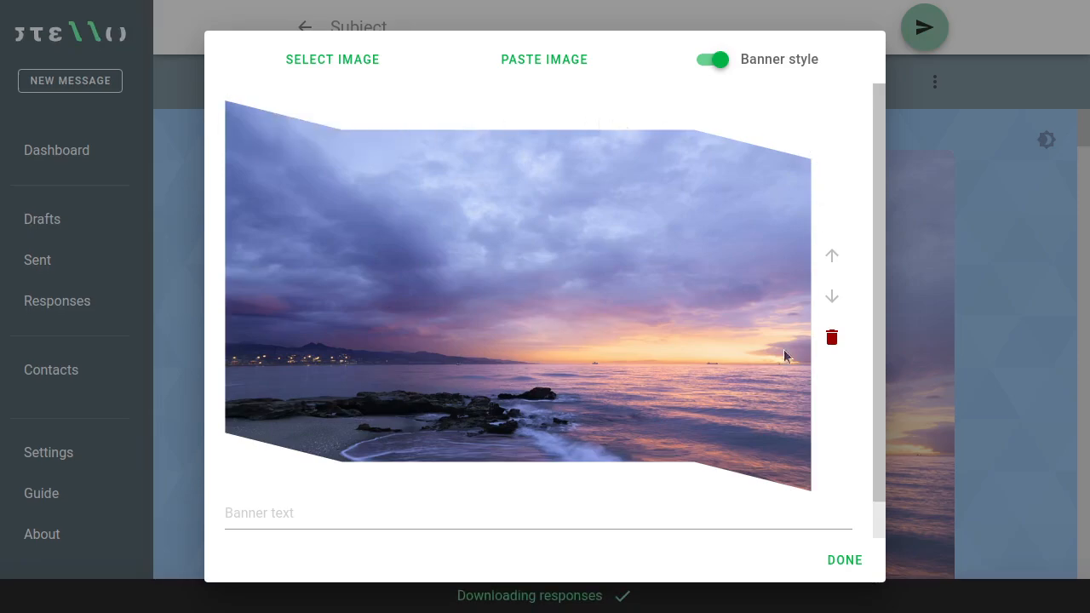
pyautogui.click(377, 515)
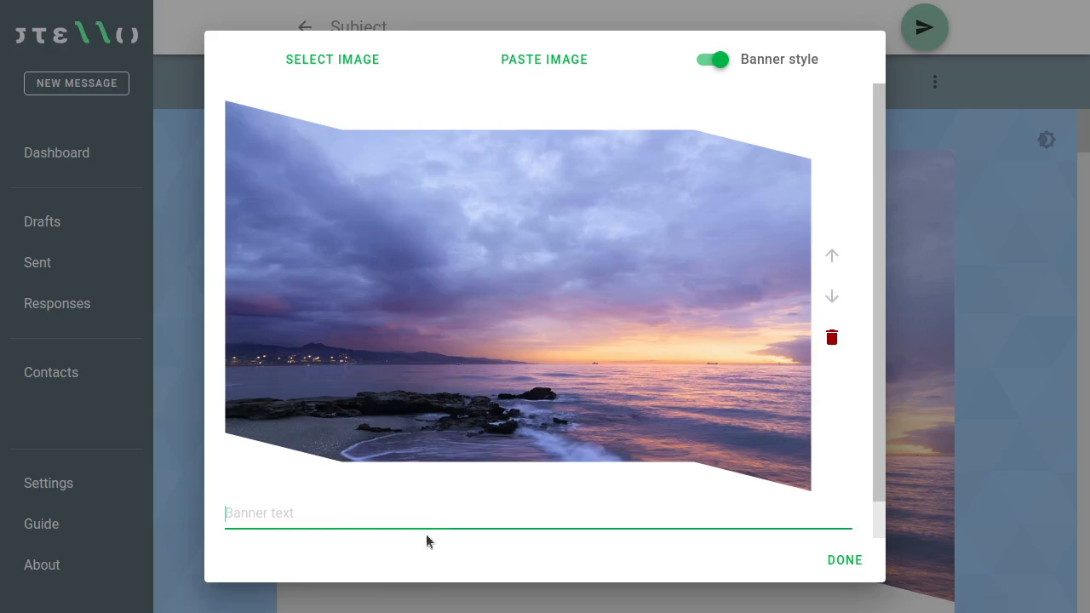
pyautogui.write('My news')
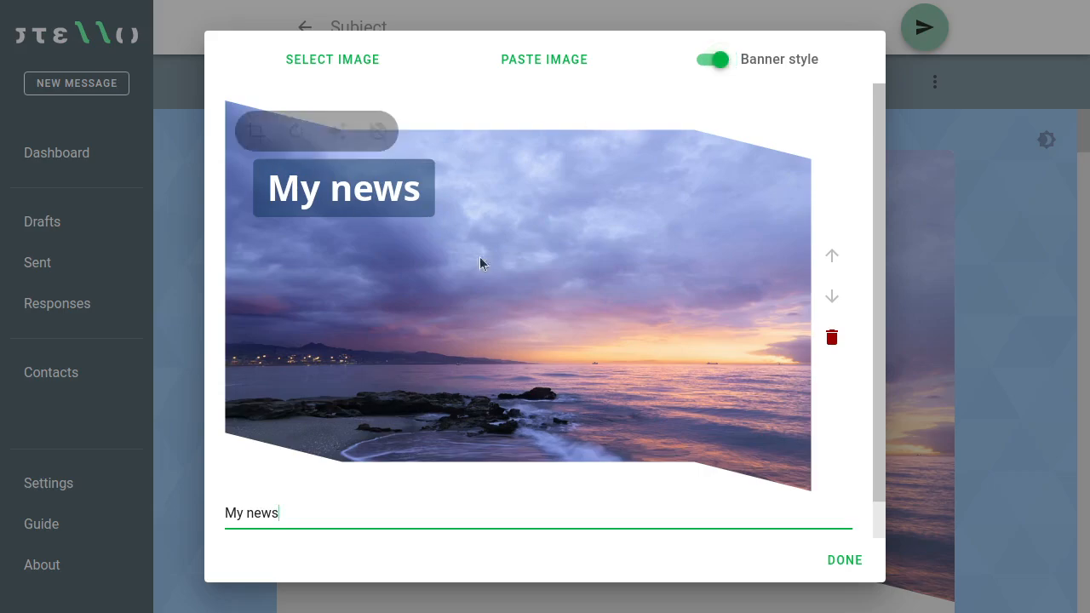
pyautogui.click(845, 560)
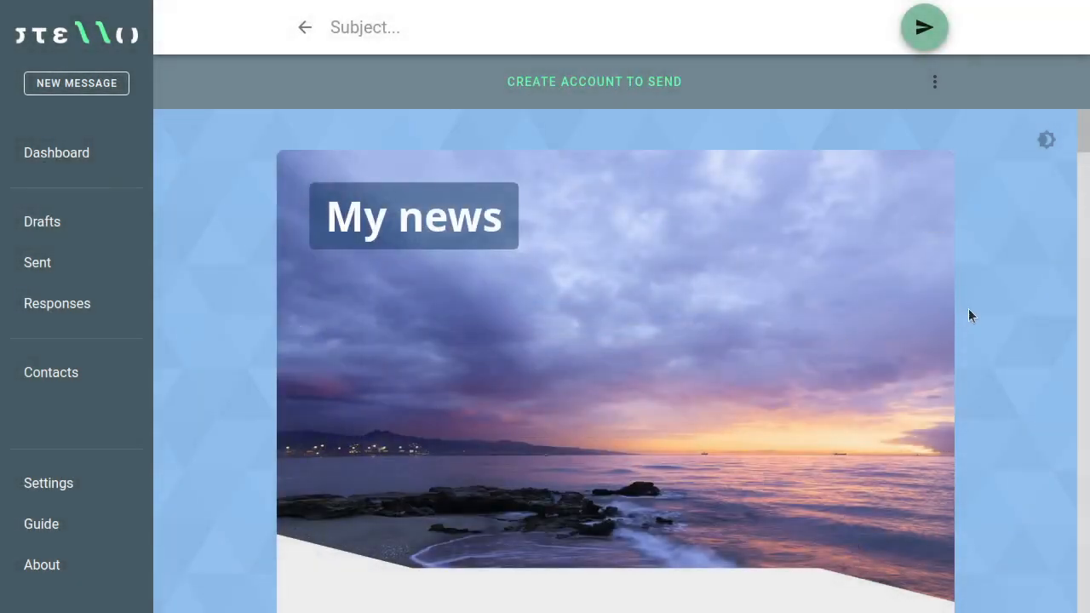
# Step: Scroll through the draft to review it, then reopen the My news banner's image dialog
pyautogui.scroll(-1, 1004, 290)
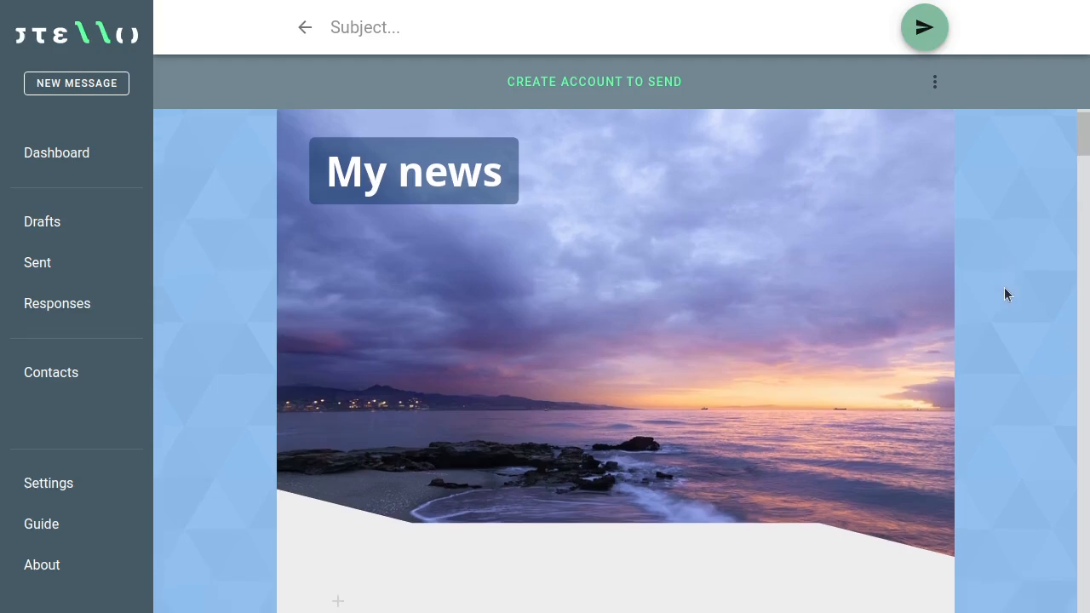
pyautogui.scroll(1, 1006, 290)
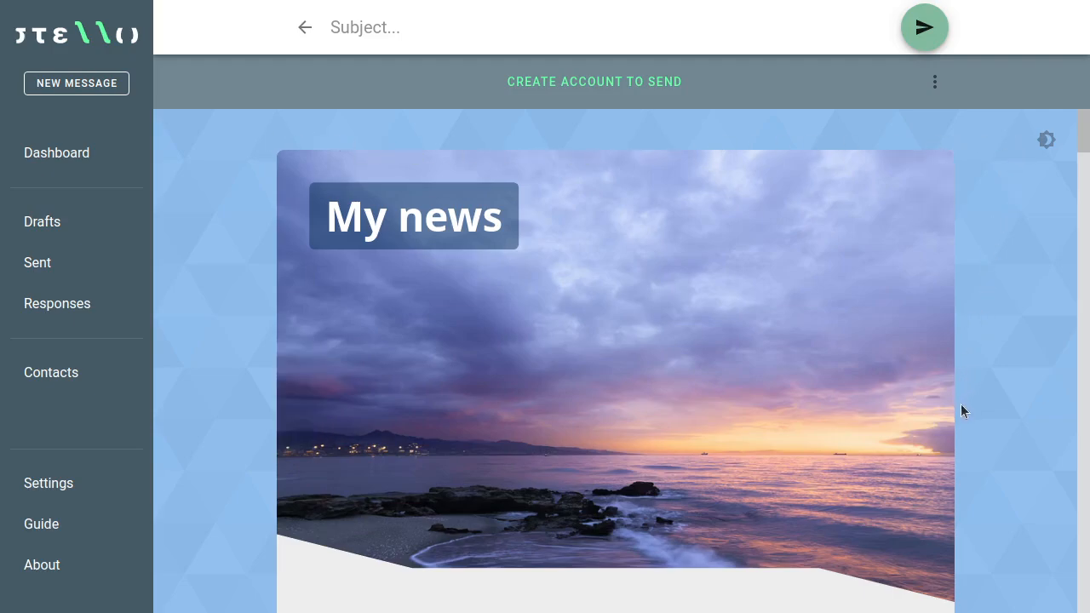
pyautogui.scroll(-3, 957, 401)
pyautogui.scroll(2, 751, 397)
pyautogui.scroll(1, 750, 400)
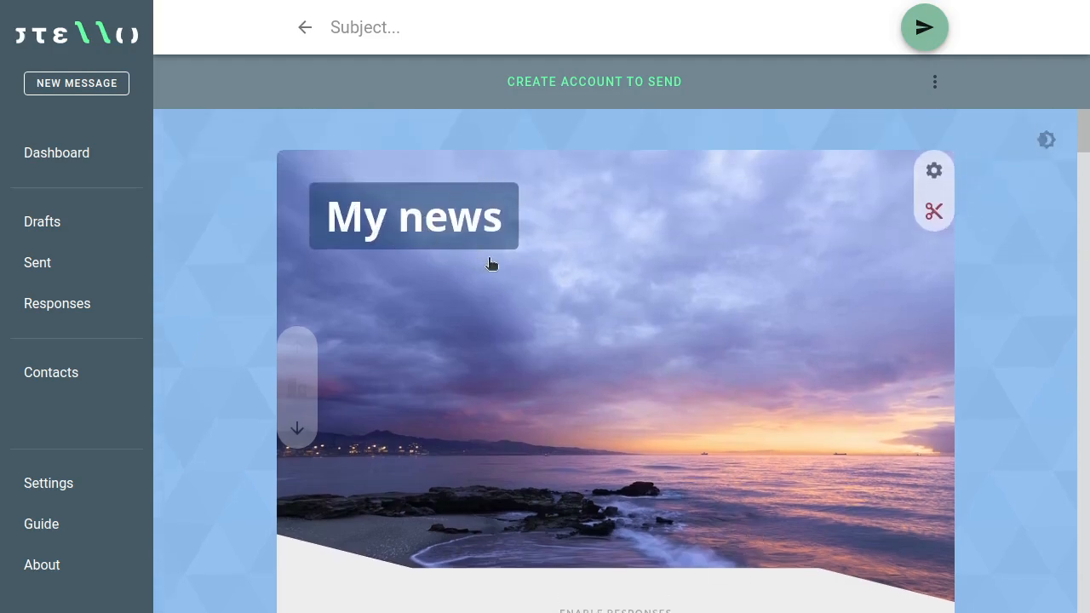
pyautogui.scroll(-12, 673, 310)
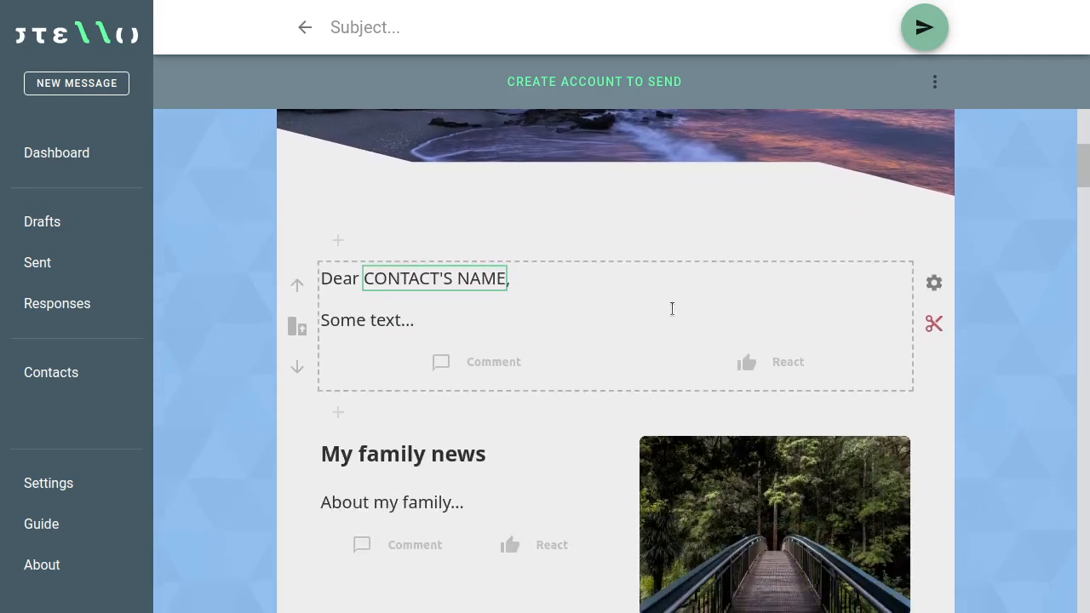
pyautogui.scroll(-4, 671, 313)
pyautogui.scroll(7, 674, 321)
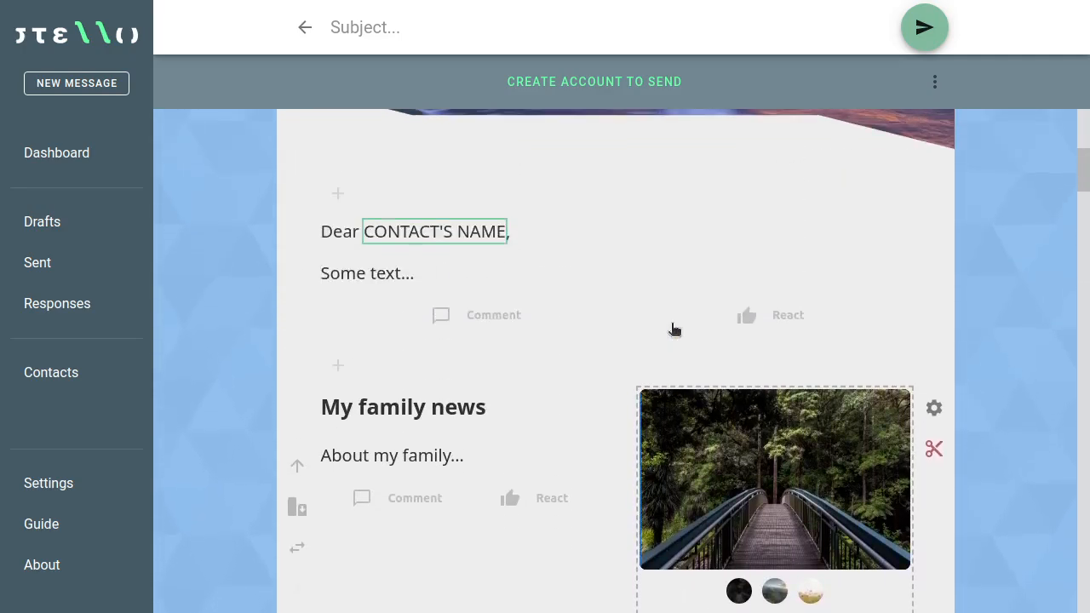
pyautogui.scroll(10, 671, 321)
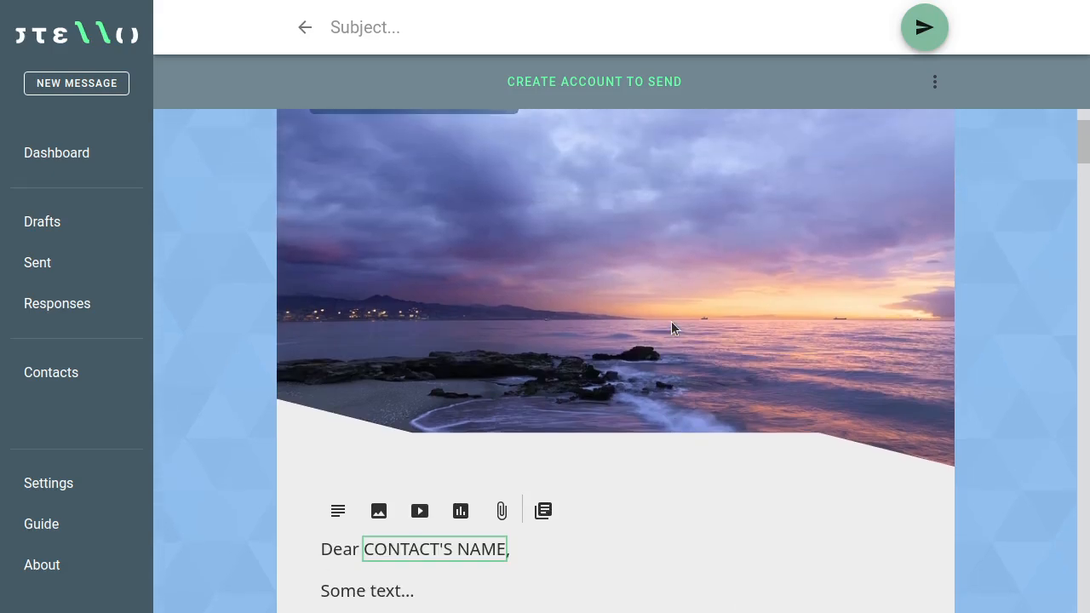
pyautogui.scroll(-1, 671, 351)
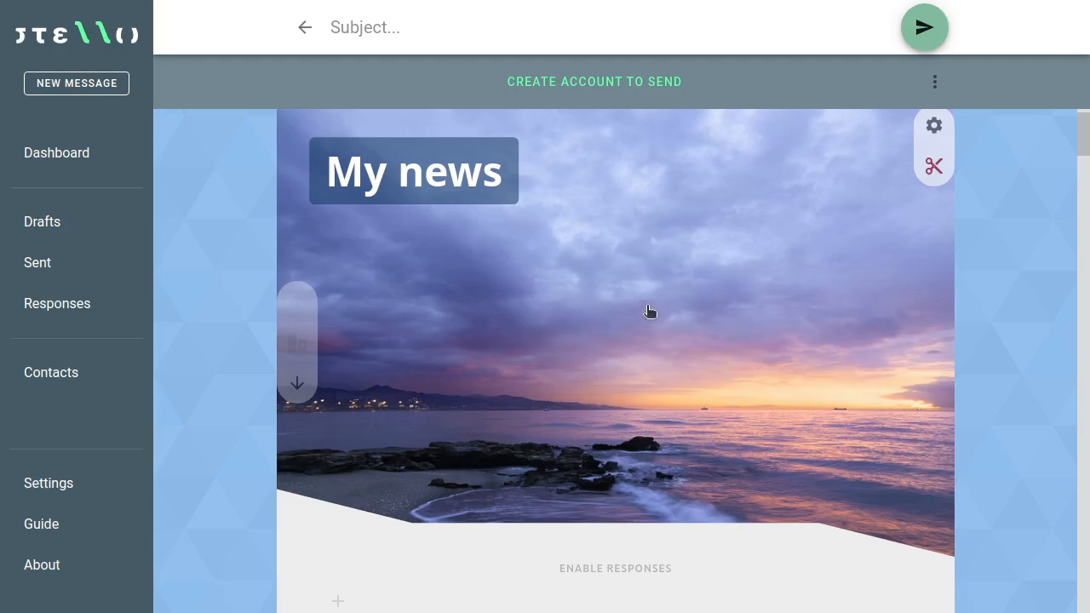
pyautogui.scroll(1, 650, 312)
pyautogui.click(639, 348)
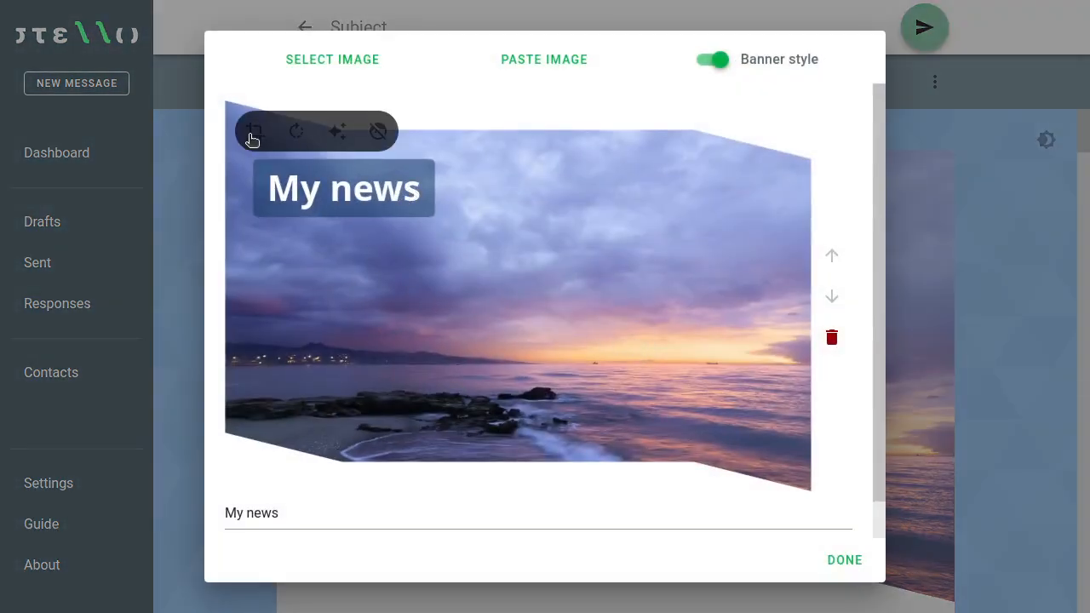
# Step: Crop the sunset banner to a full-width bottom strip with most sky trimmed, and apply
pyautogui.click(253, 134)
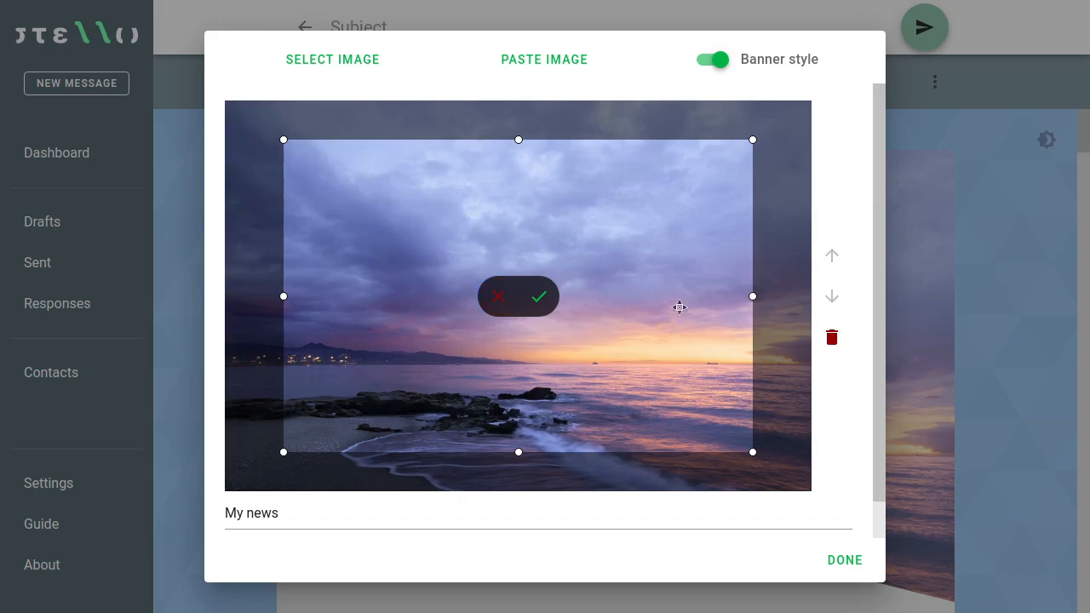
pyautogui.moveTo(667, 327); pyautogui.dragTo(580, 280)
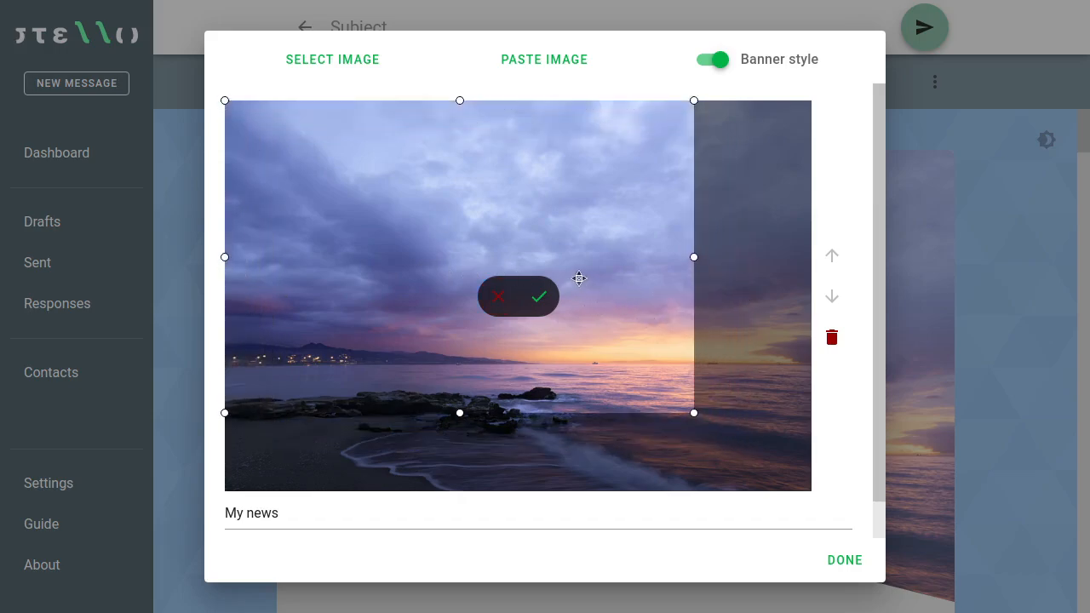
pyautogui.moveTo(689, 257); pyautogui.dragTo(827, 253)
pyautogui.moveTo(608, 216); pyautogui.dragTo(582, 238)
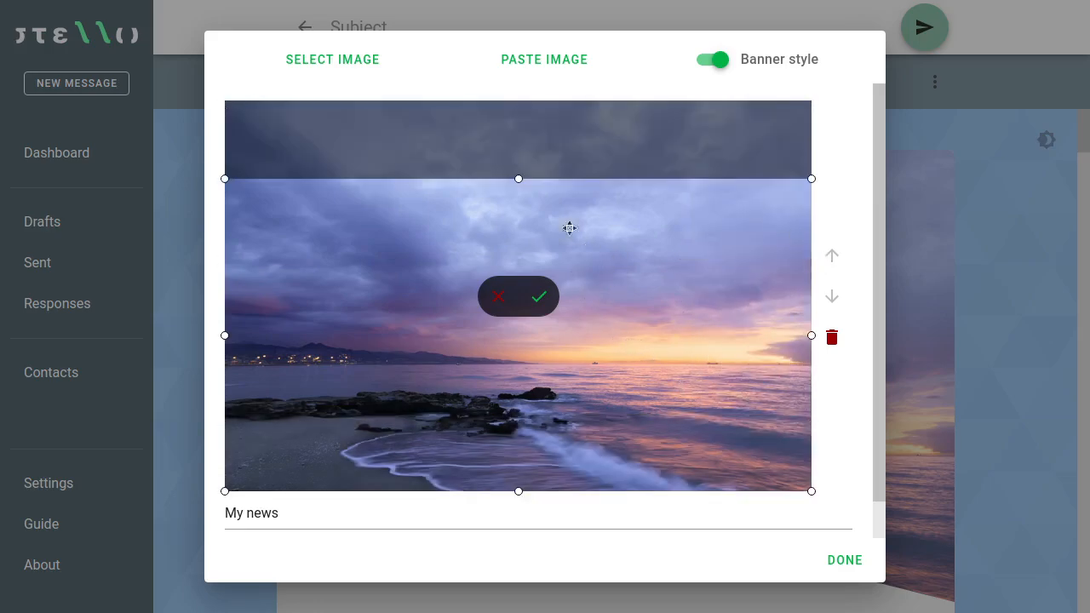
pyautogui.moveTo(518, 181); pyautogui.dragTo(525, 264)
pyautogui.click(544, 298)
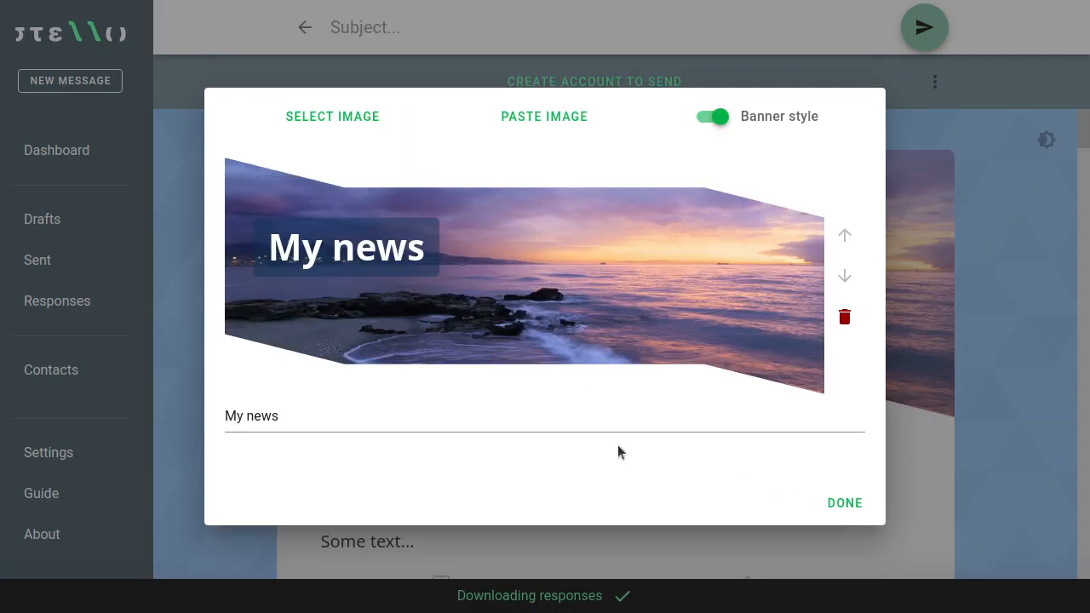
pyautogui.click(846, 503)
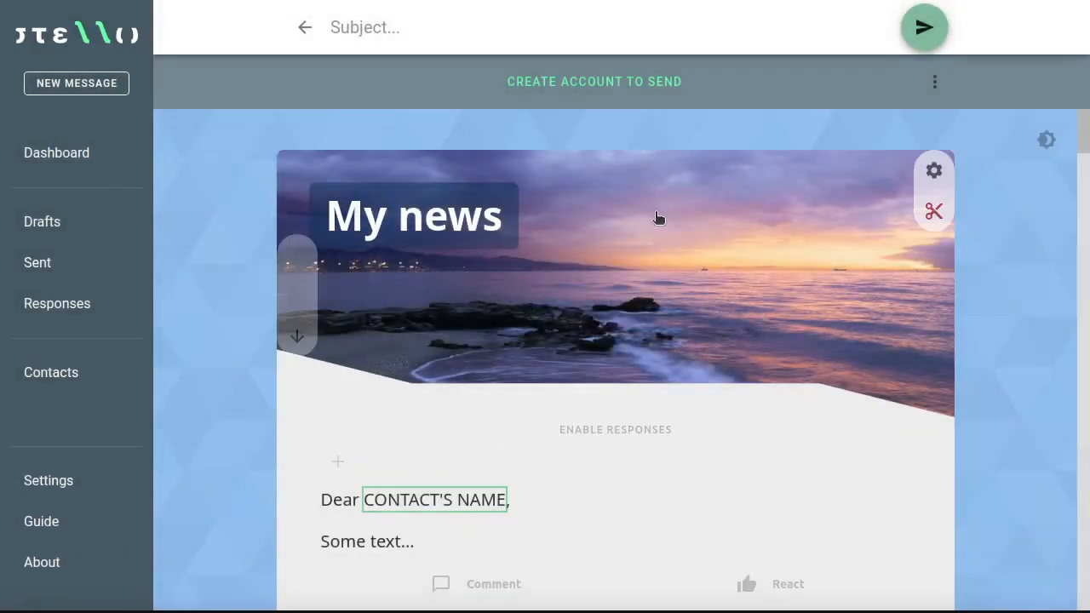
# Step: Switch the message body to dark mode, preview it light, then set it back to dark
pyautogui.scroll(-5, 686, 359)
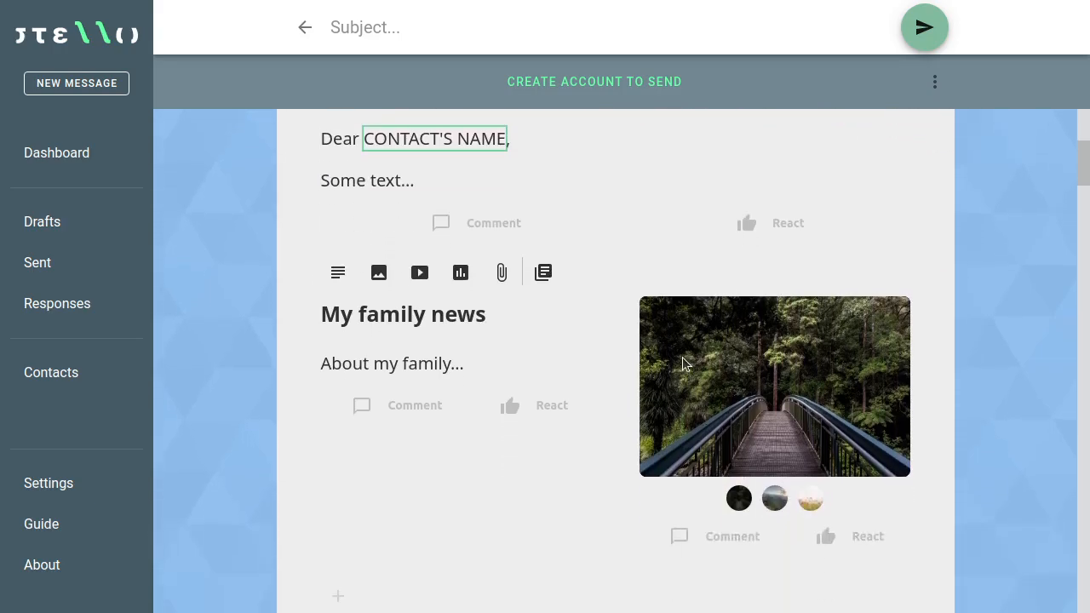
pyautogui.scroll(5, 746, 359)
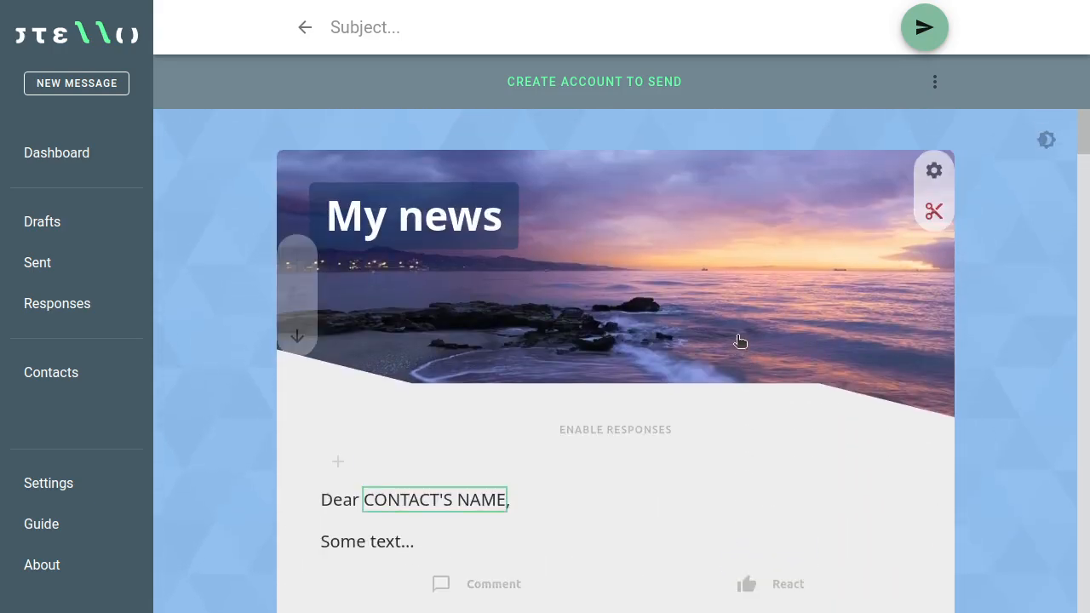
pyautogui.click(1047, 141)
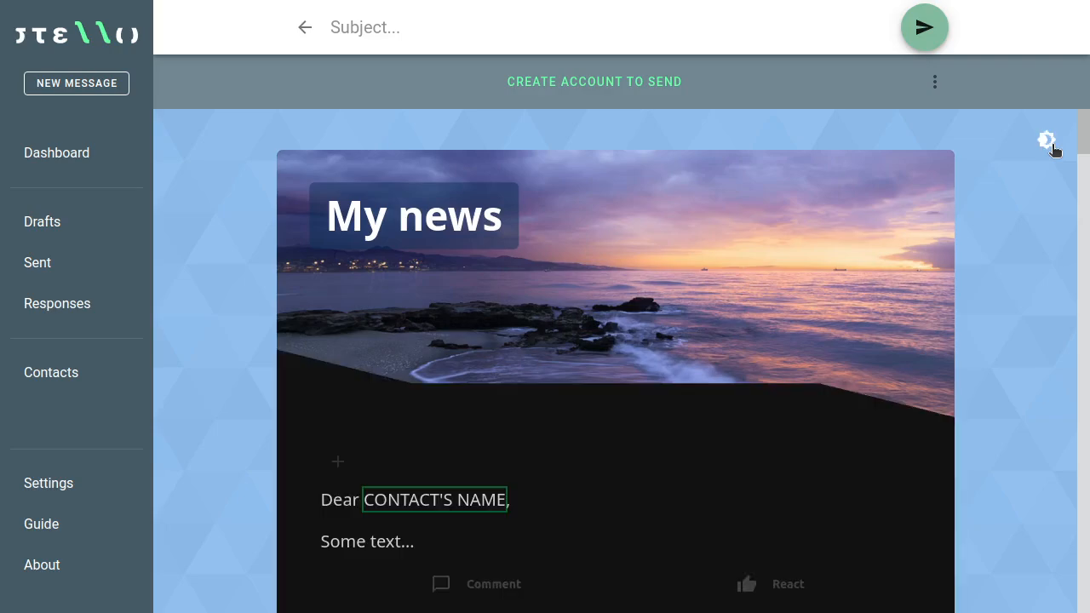
pyautogui.scroll(-3, 1034, 185)
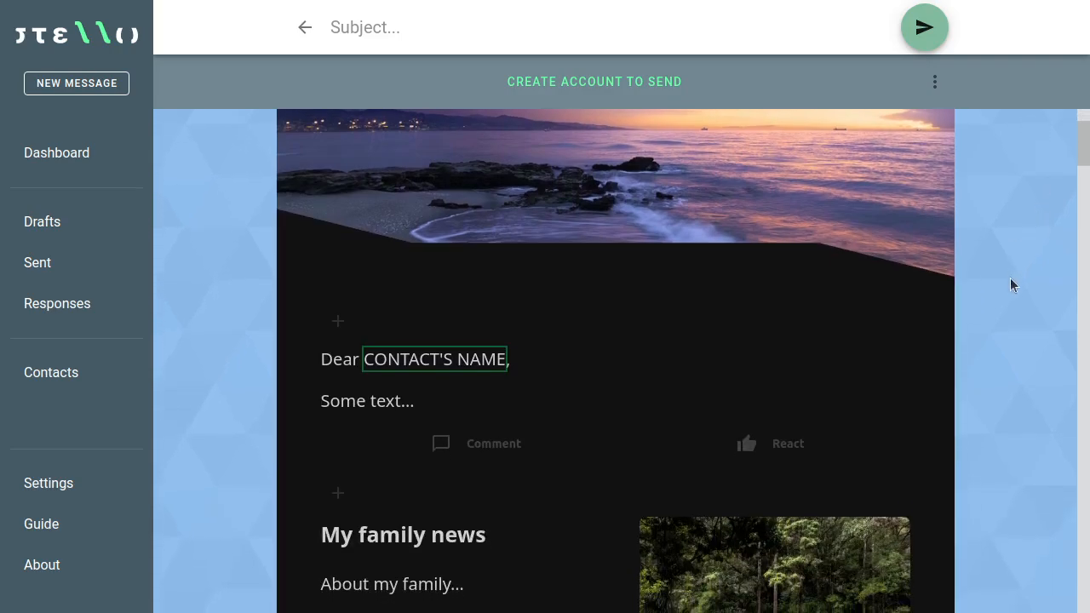
pyautogui.scroll(-3, 1013, 285)
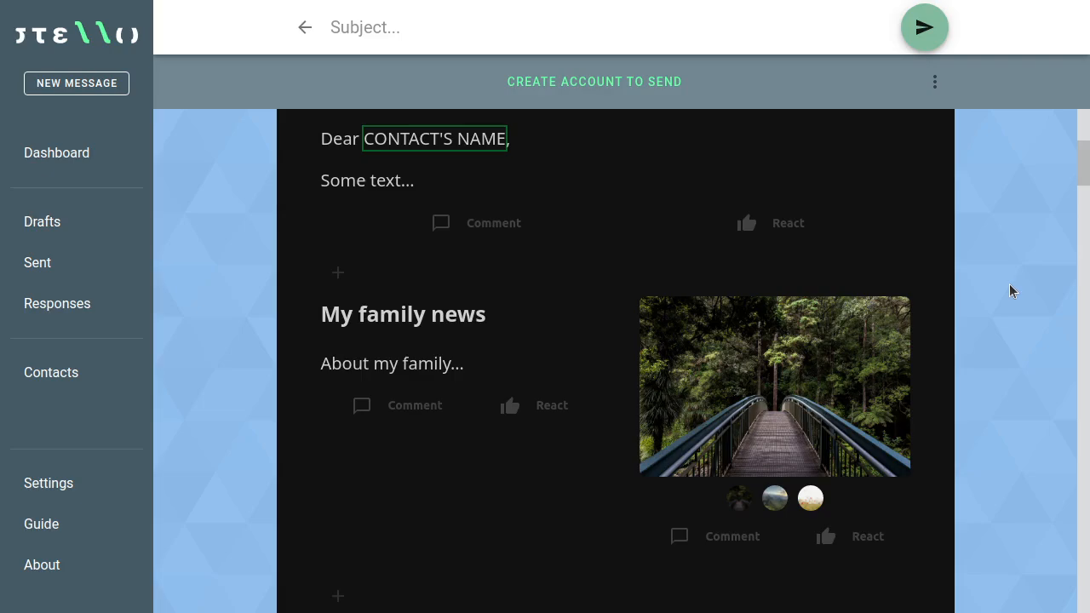
pyautogui.scroll(3, 1009, 286)
pyautogui.scroll(3, 1009, 293)
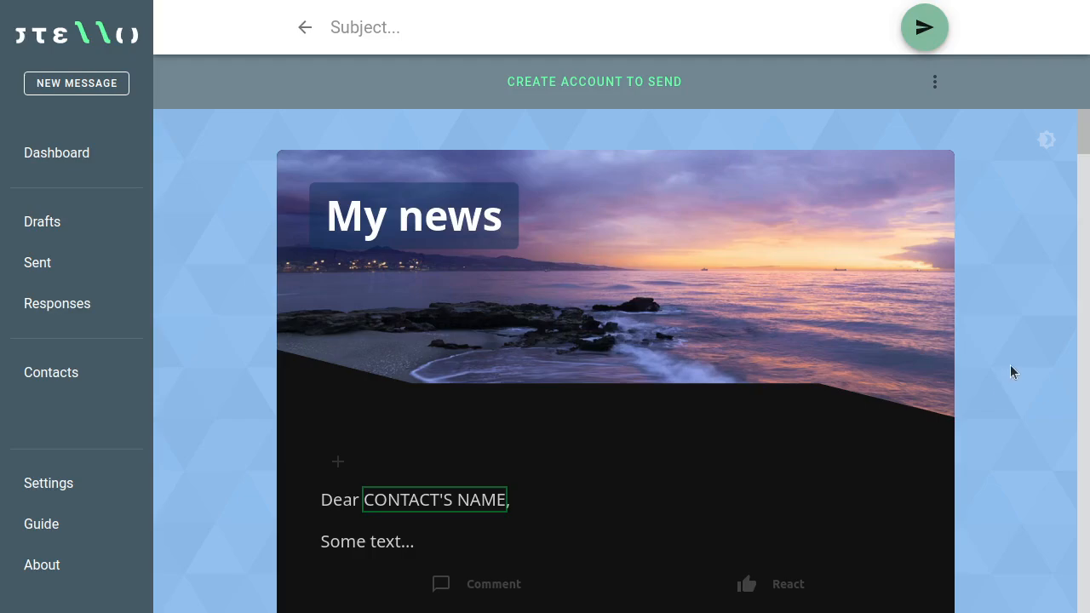
pyautogui.scroll(-2, 1012, 370)
pyautogui.scroll(2, 1027, 372)
pyautogui.click(1047, 142)
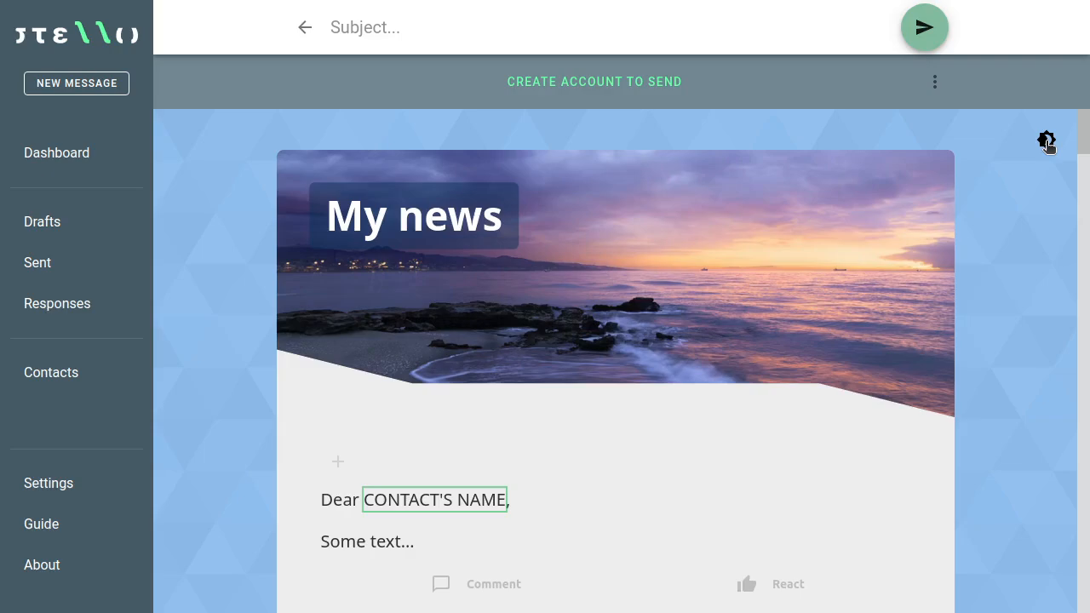
pyautogui.click(1046, 142)
# Step: Add an image block below My family news and go to the browser to find a photo
pyautogui.scroll(-4, 1008, 247)
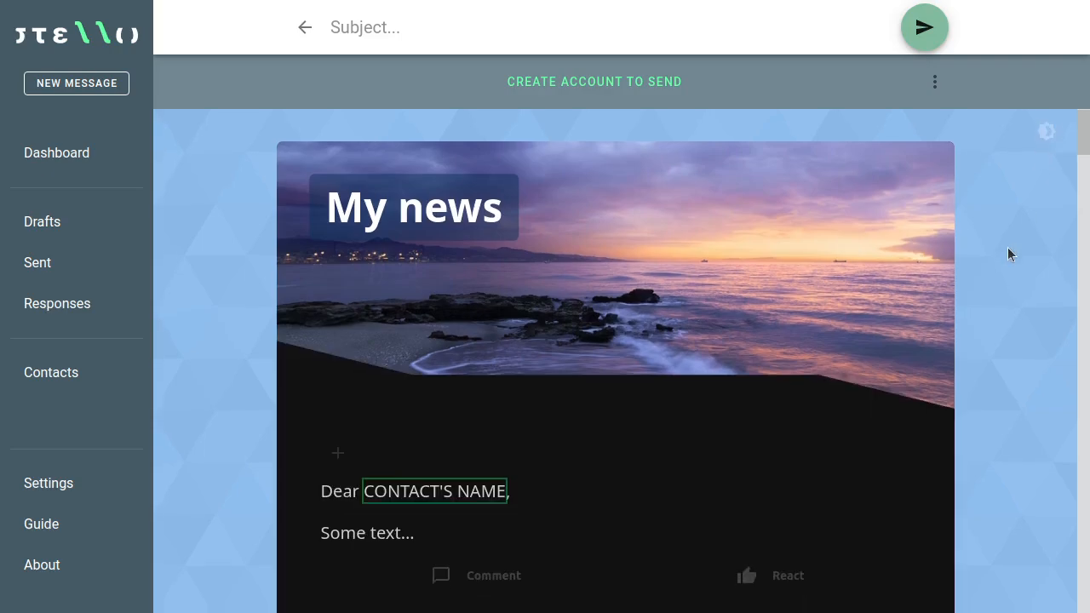
pyautogui.scroll(-2, 1004, 271)
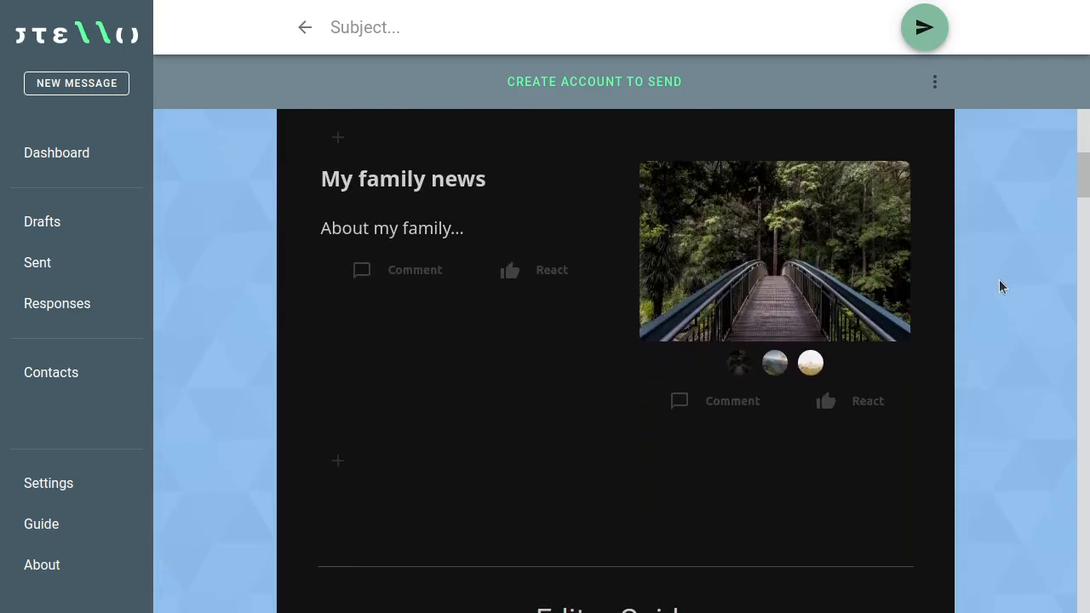
pyautogui.scroll(1, 984, 278)
pyautogui.scroll(-1, 976, 295)
pyautogui.moveTo(370, 431)
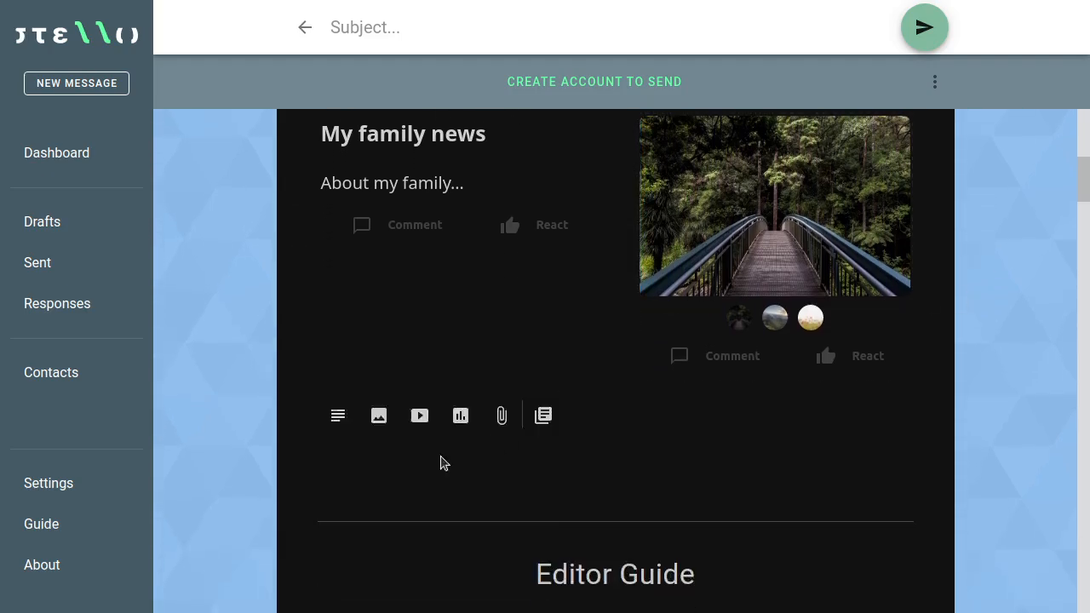
pyautogui.click(378, 417)
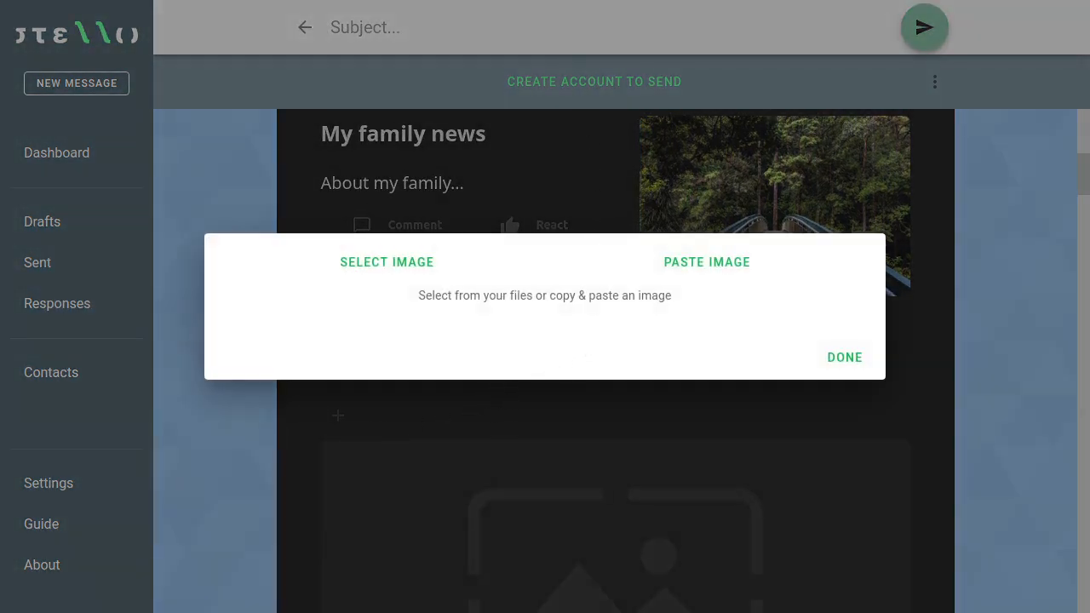
pyautogui.hotkey('alt', 'Tab')
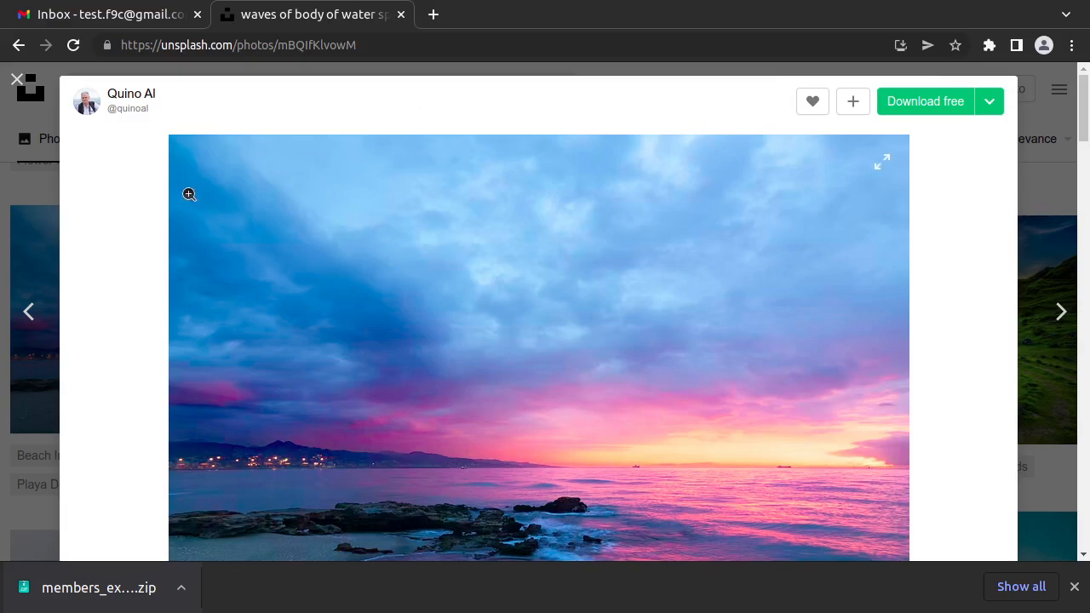
# Step: Close the sunset photo and search Unsplash for 'family' instead of the nature search
pyautogui.click(17, 79)
pyautogui.click(224, 86)
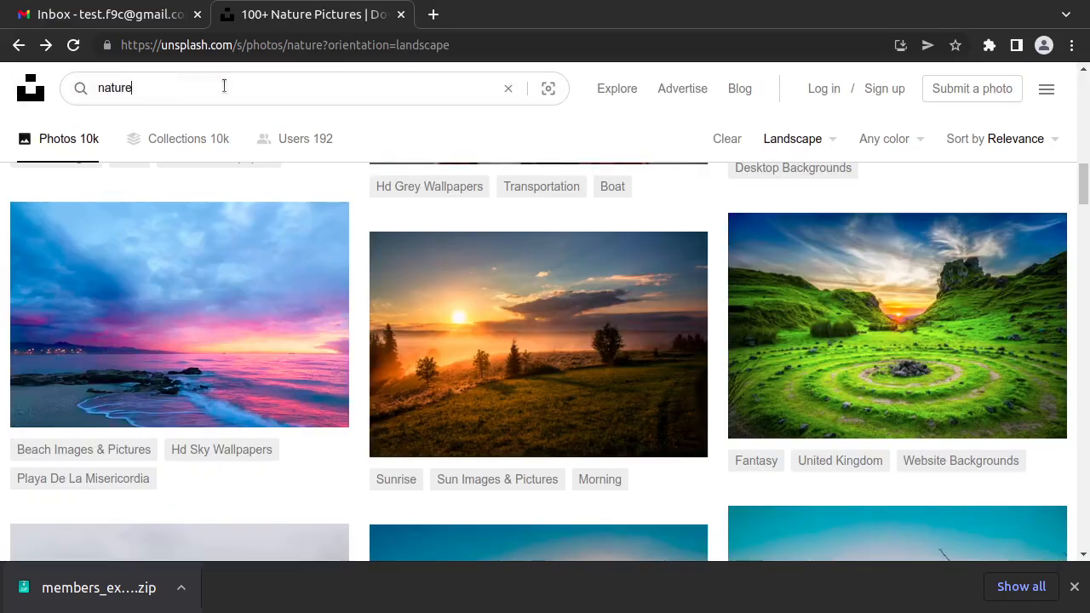
pyautogui.hotkey('ctrl', 'a')
pyautogui.write('fa')
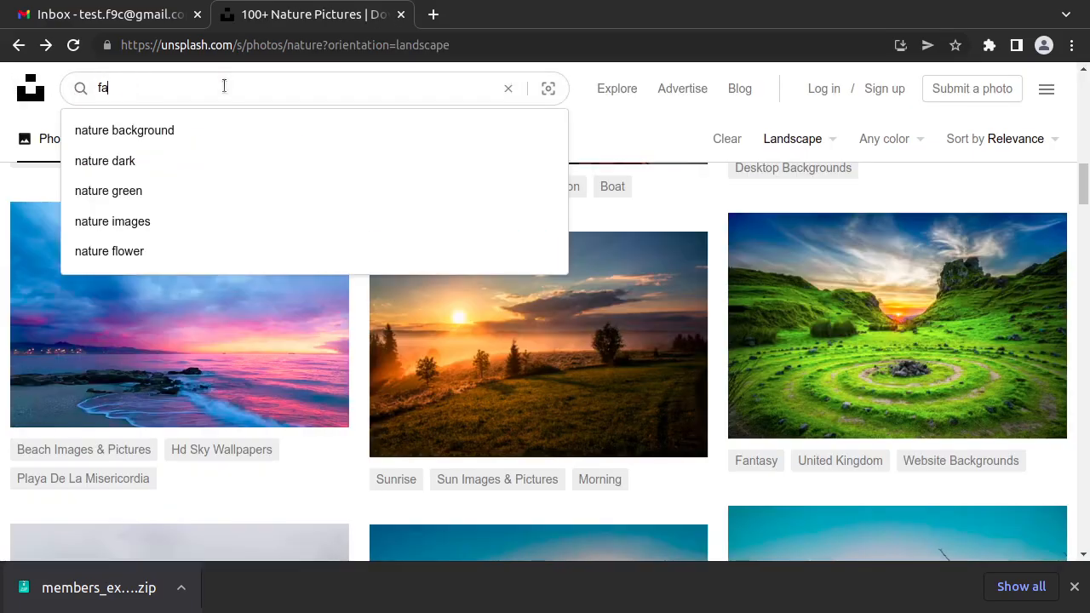
pyautogui.write('mily')
pyautogui.press('Return')
# Step: Open the photo of a man with two children, copy the image, and return to Stello
pyautogui.scroll(-3, 541, 330)
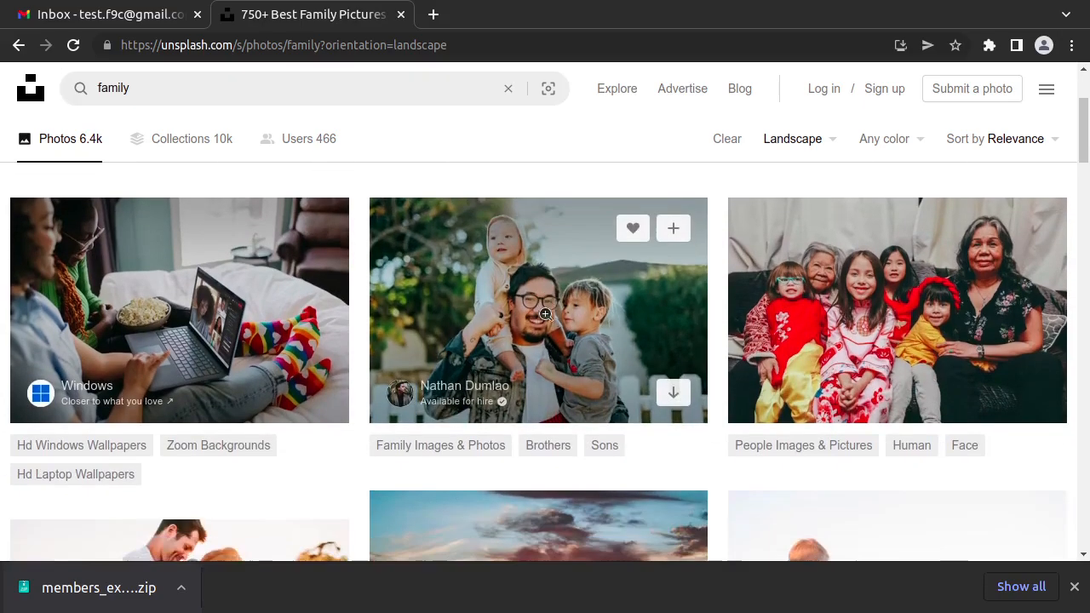
pyautogui.click(536, 326)
pyautogui.rightClick(494, 368)
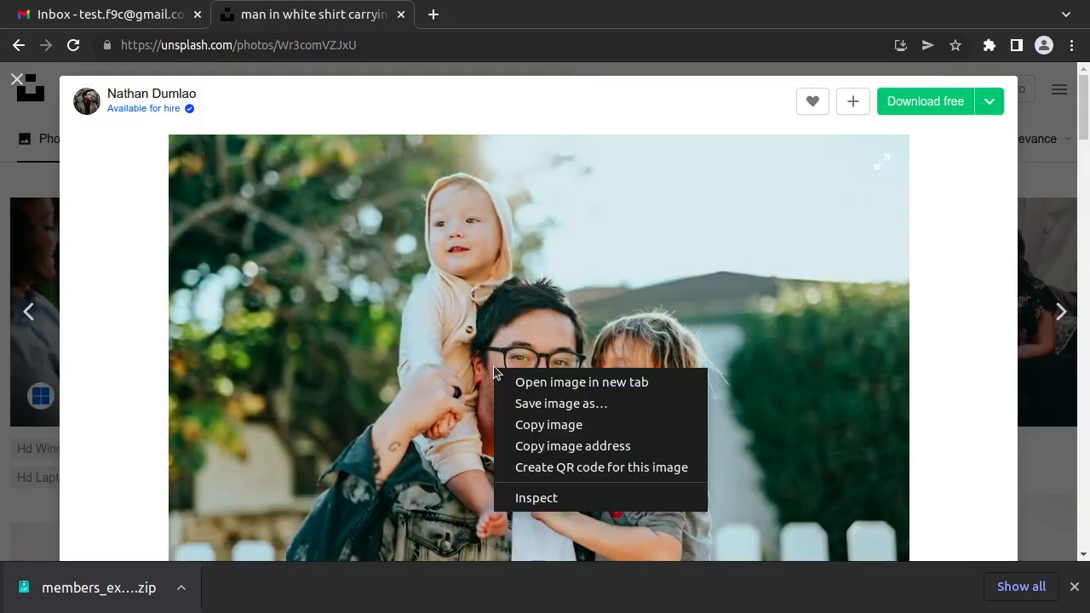
pyautogui.click(542, 429)
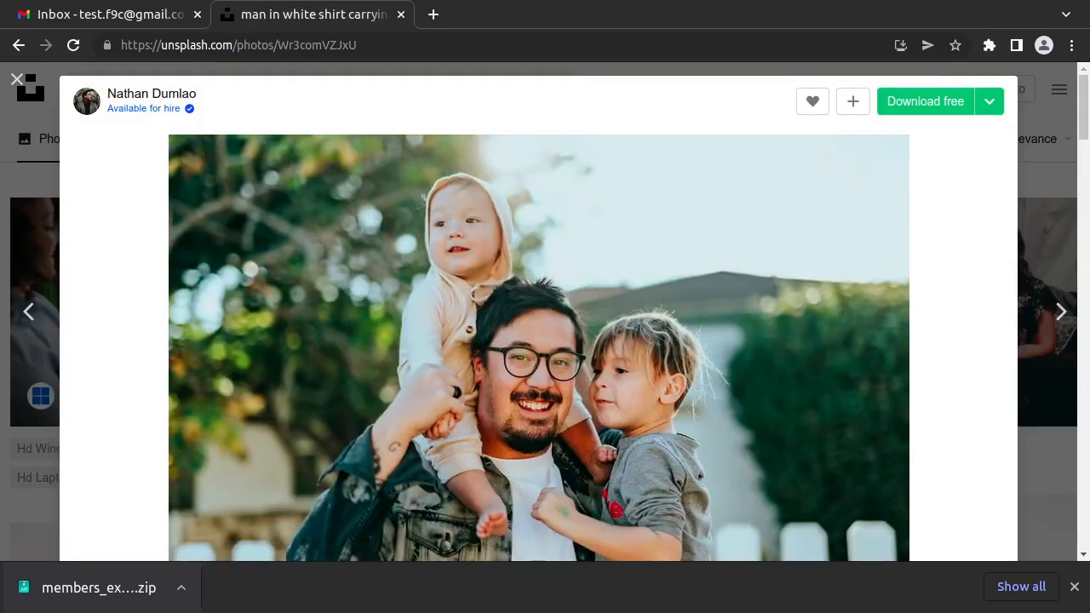
pyautogui.hotkey('alt', 'Tab')
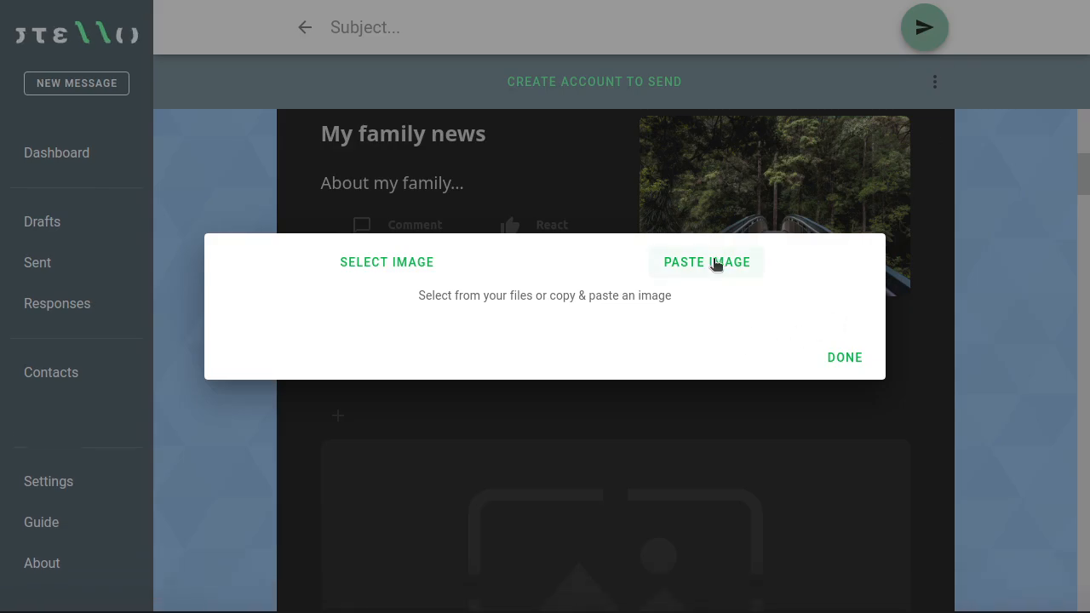
# Step: Paste the family photo and pixelate the toddler's and the boy's faces with redaction boxes
pyautogui.click(711, 261)
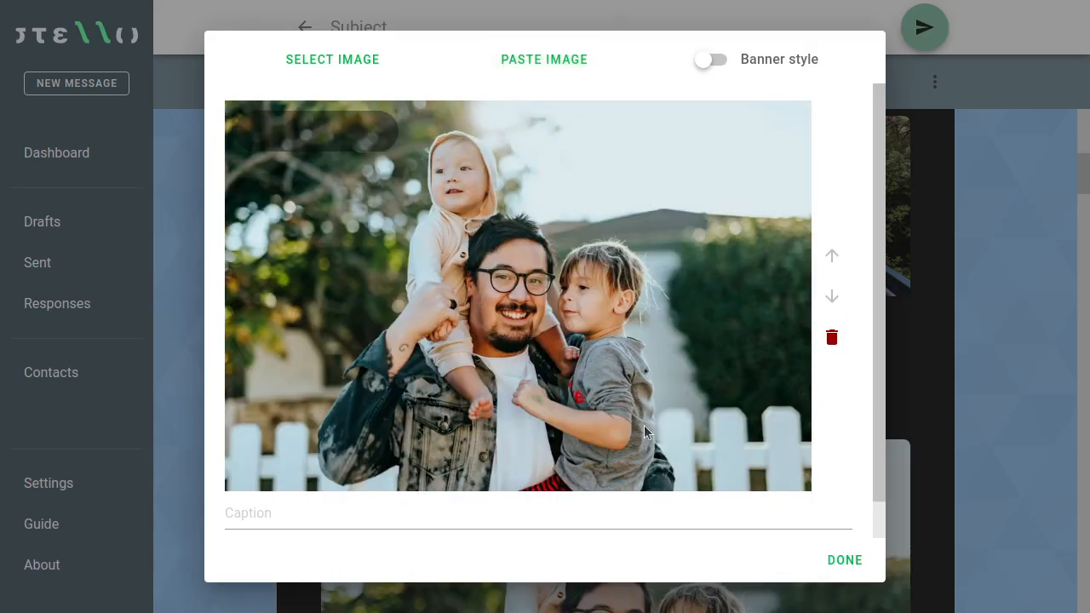
pyautogui.click(379, 143)
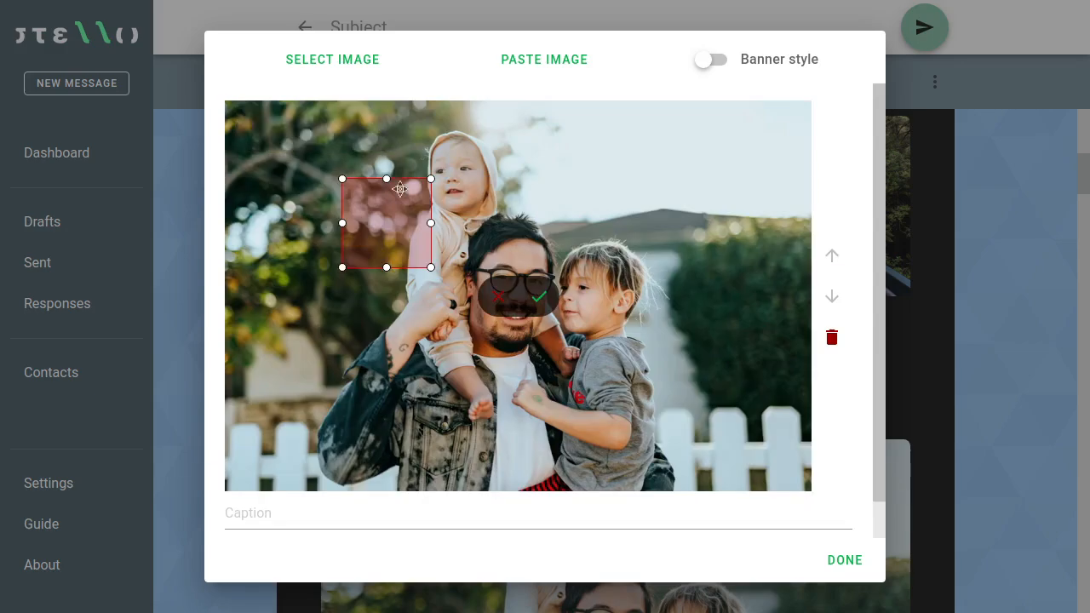
pyautogui.moveTo(392, 224); pyautogui.dragTo(455, 184)
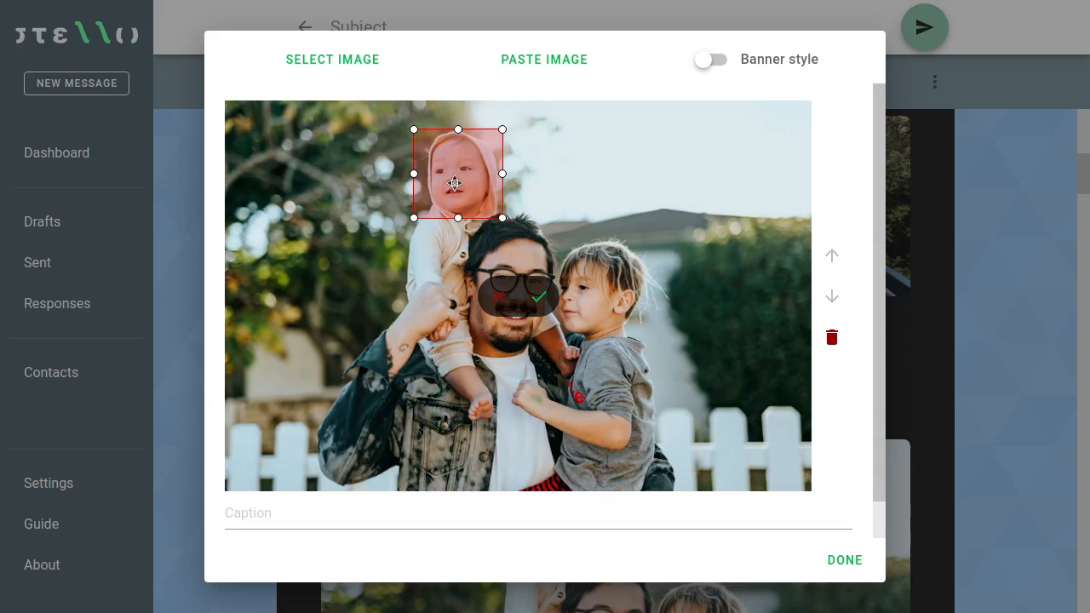
pyautogui.click(545, 293)
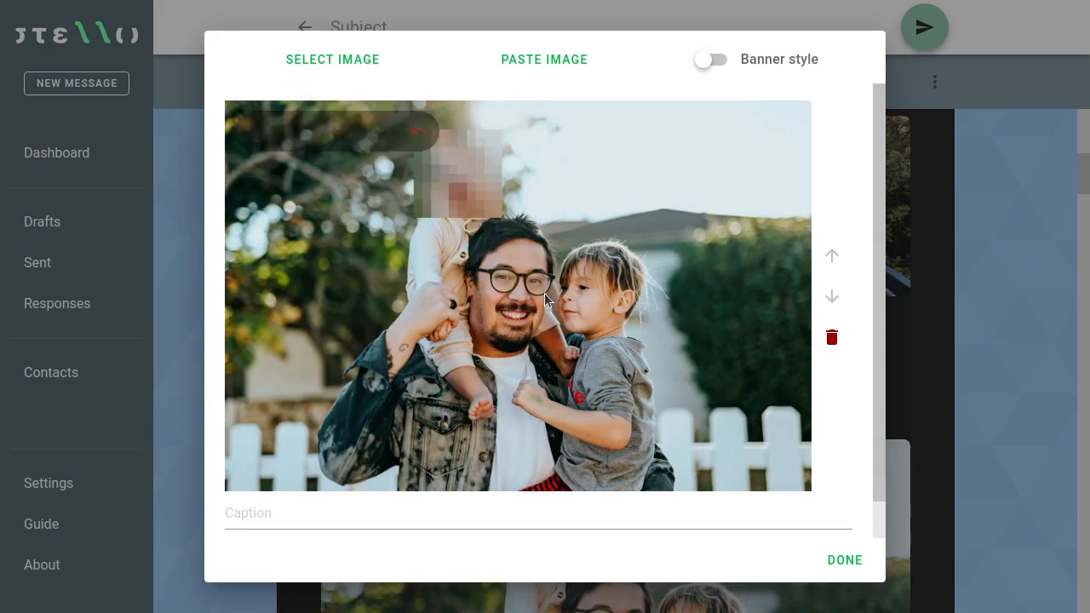
pyautogui.click(419, 129)
pyautogui.moveTo(393, 226); pyautogui.dragTo(609, 292)
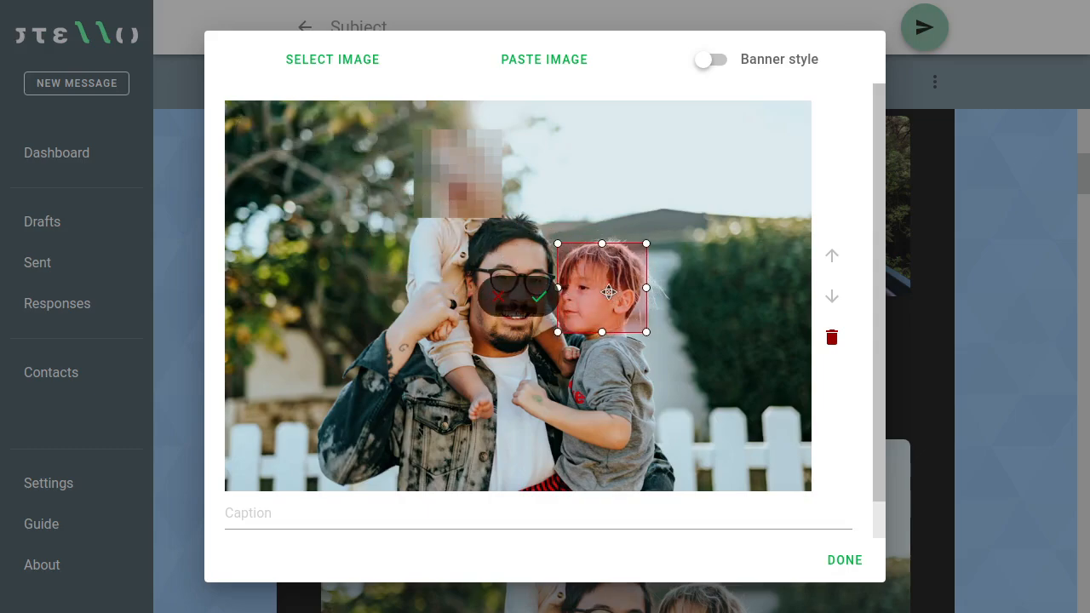
pyautogui.click(539, 296)
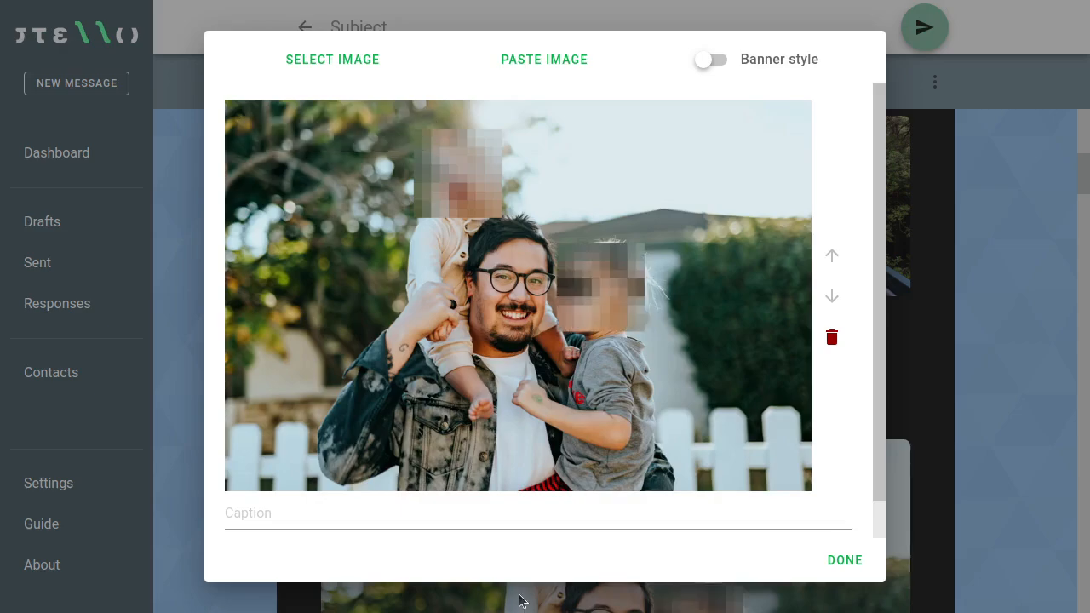
# Step: Apply the sepia Vintage filter and place the photo in the message
pyautogui.moveTo(537, 409)
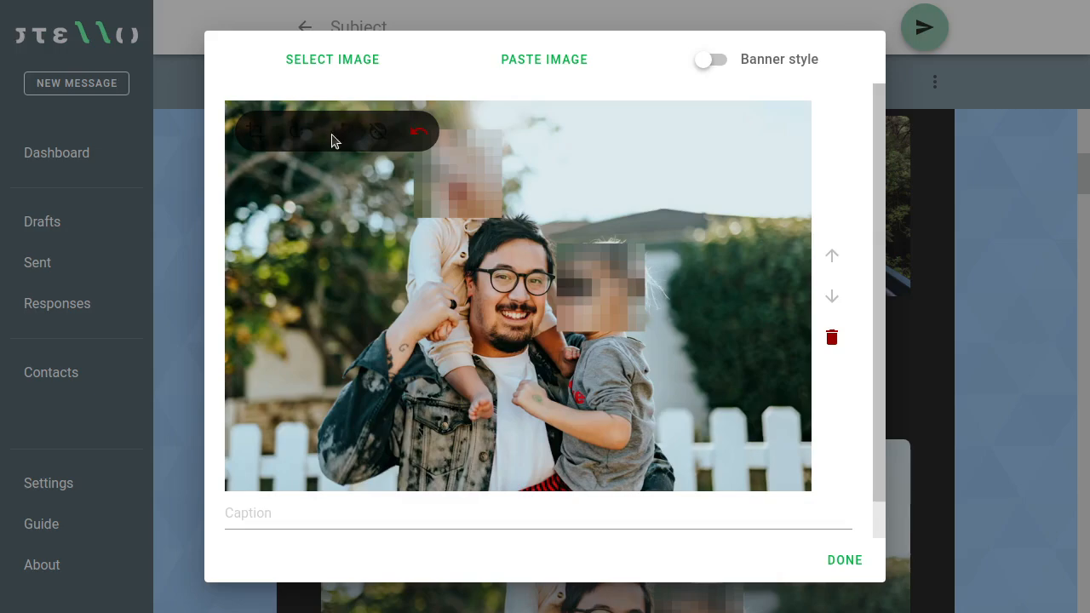
pyautogui.click(335, 135)
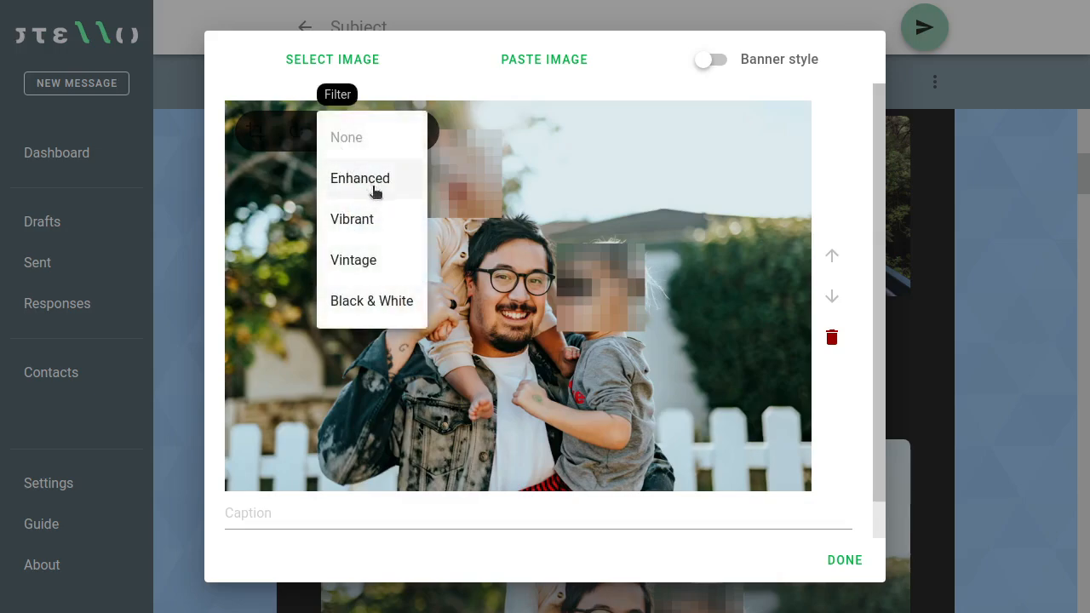
pyautogui.click(383, 258)
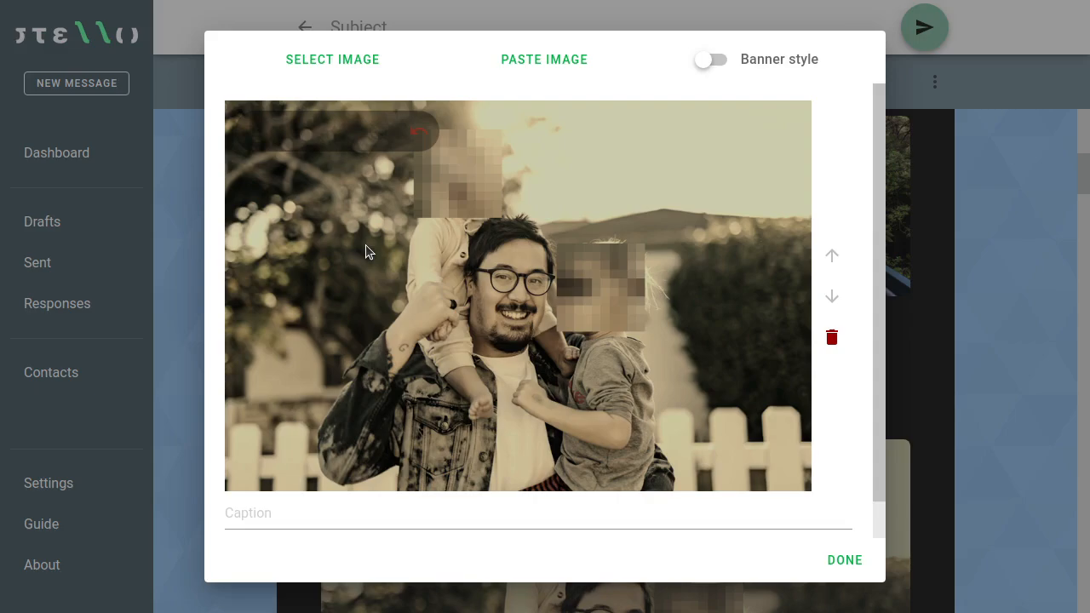
pyautogui.click(845, 561)
pyautogui.scroll(-1, 762, 426)
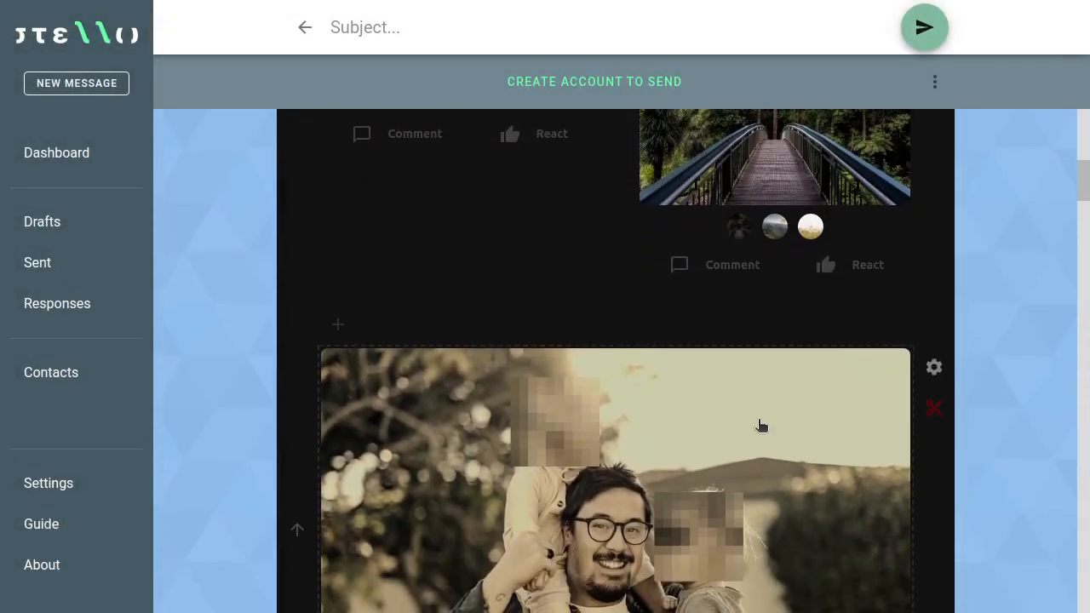
pyautogui.scroll(-2, 761, 426)
pyautogui.scroll(-3, 763, 427)
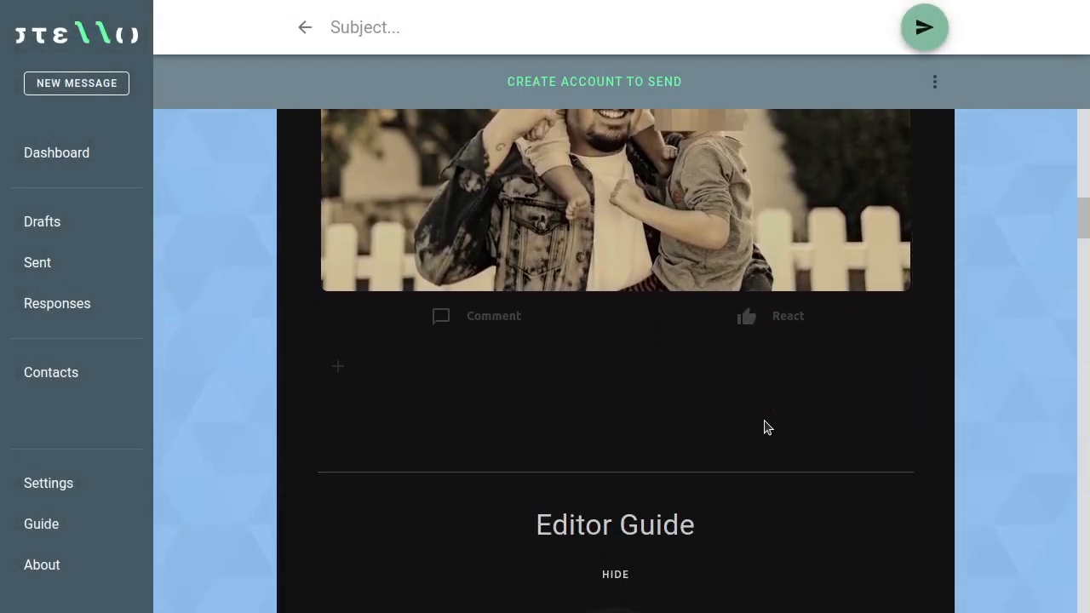
pyautogui.scroll(2, 769, 426)
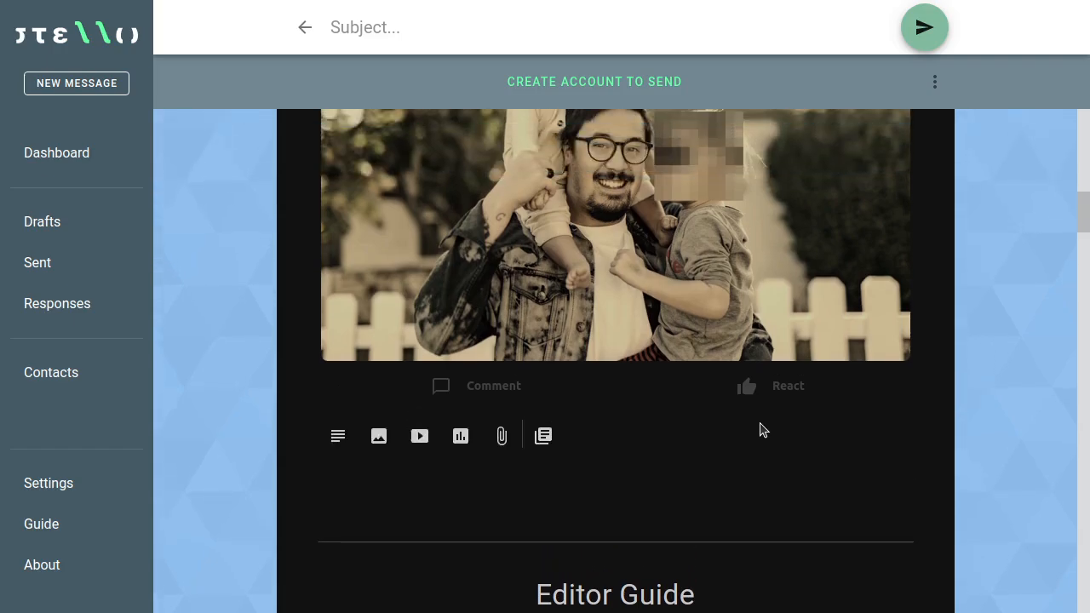
pyautogui.scroll(-2, 767, 424)
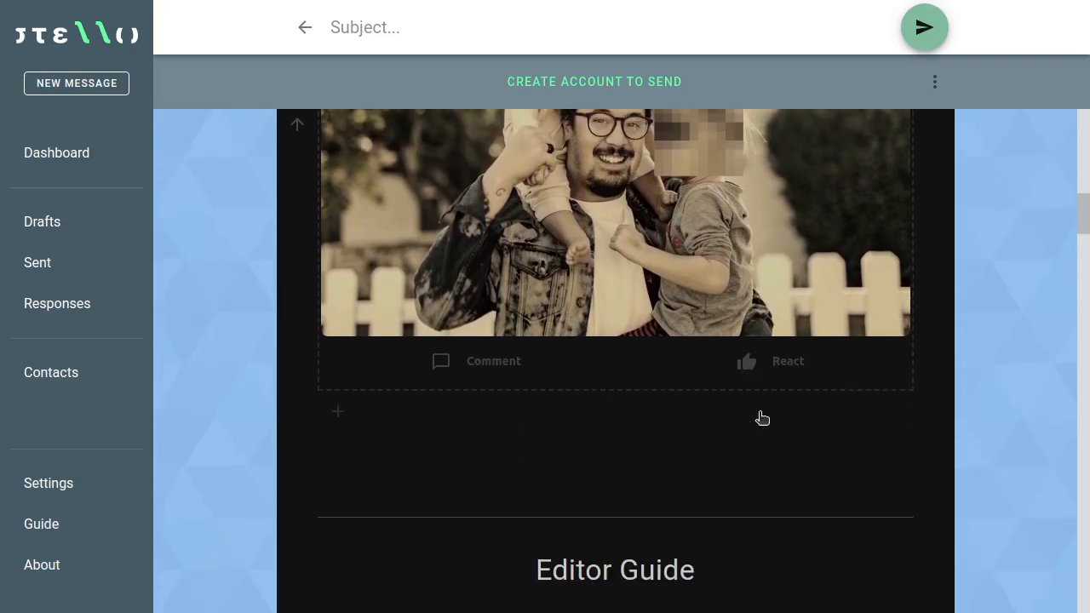
pyautogui.scroll(-3, 750, 439)
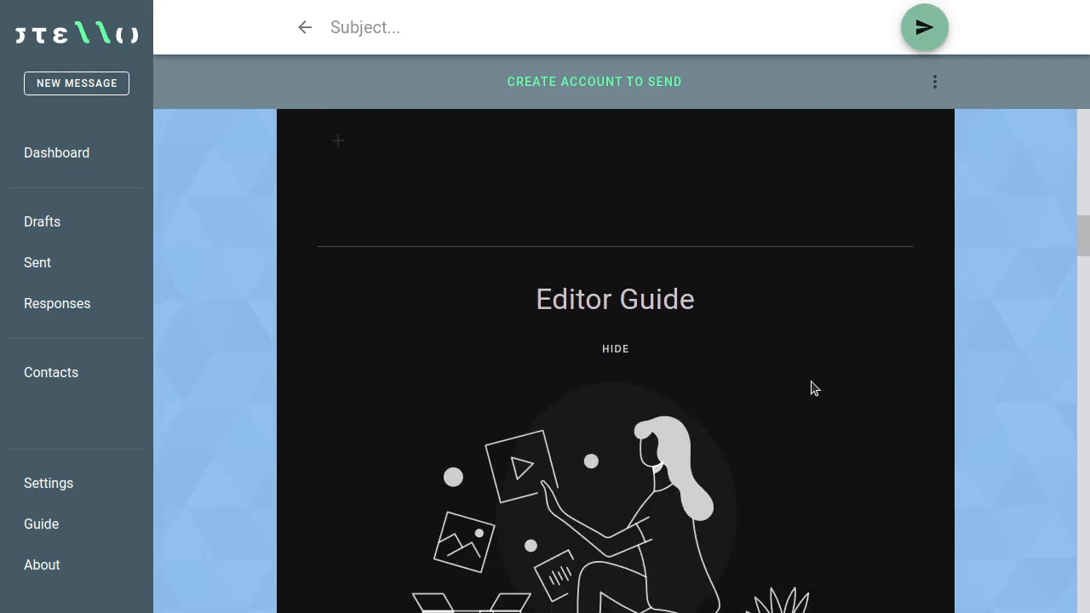
pyautogui.scroll(-1, 815, 376)
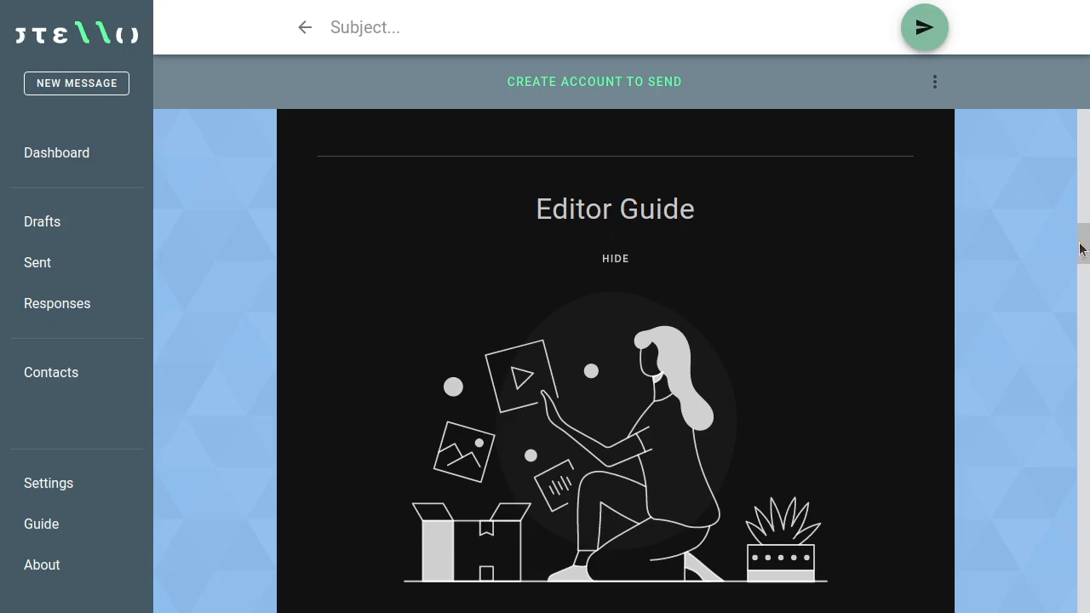
pyautogui.moveTo(1083, 247)
pyautogui.mouseDown()
pyautogui.moveTo(1088, 545)
pyautogui.moveTo(1083, 243)
pyautogui.moveTo(1070, 240)
pyautogui.mouseUp()
pyautogui.click(619, 265)
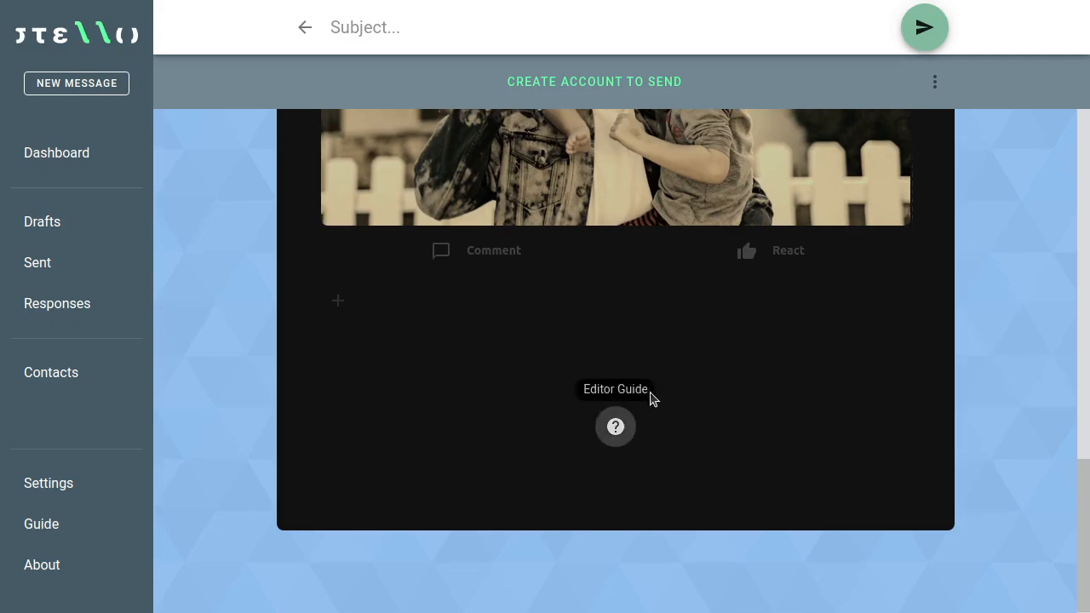
pyautogui.scroll(2, 688, 465)
pyautogui.scroll(-4, 664, 463)
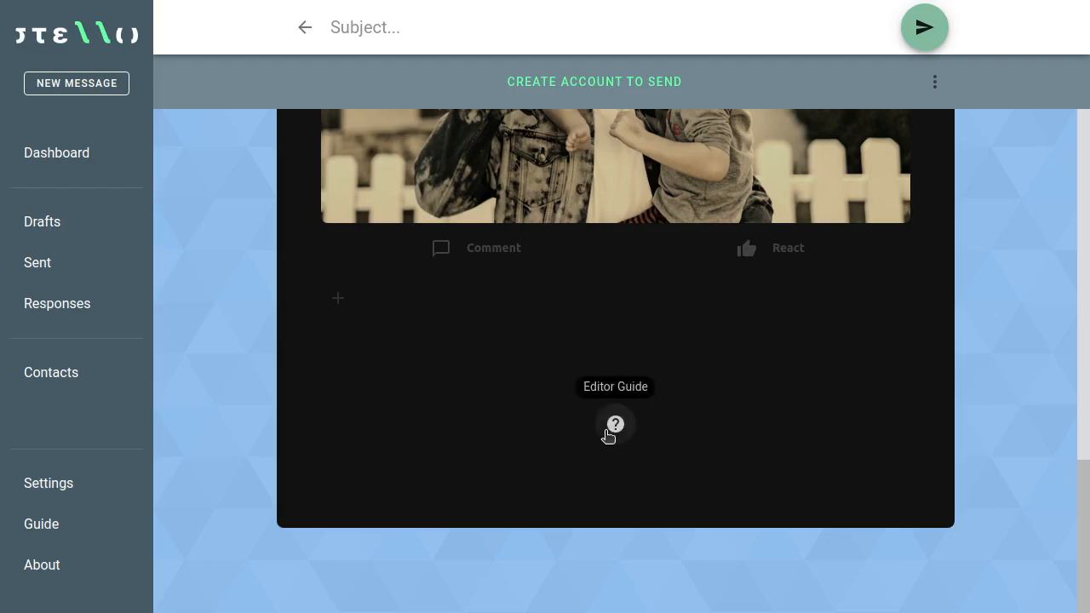
pyautogui.click(615, 425)
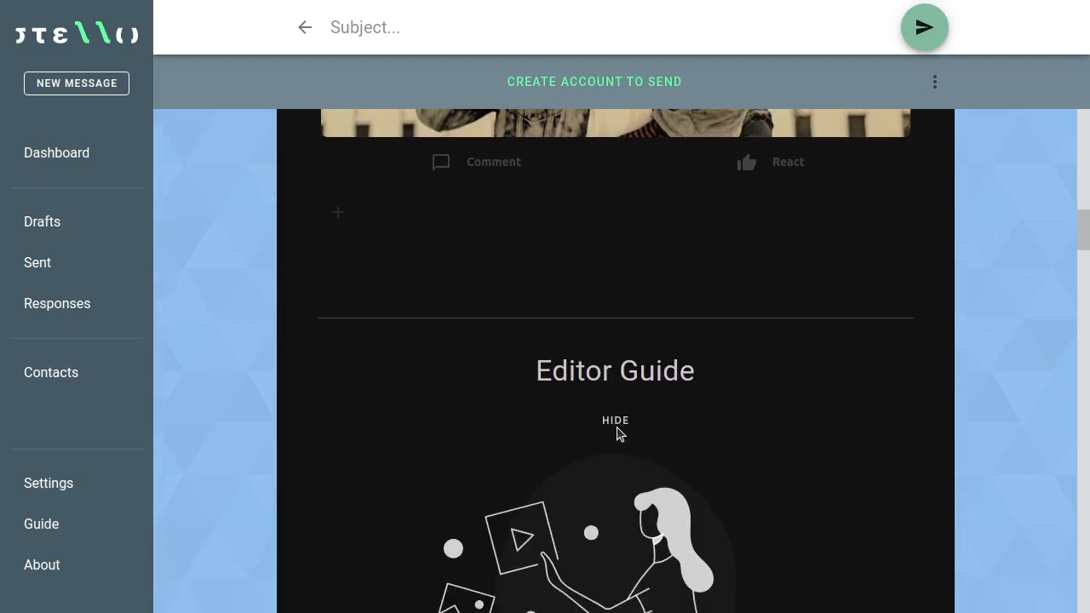
pyautogui.click(618, 373)
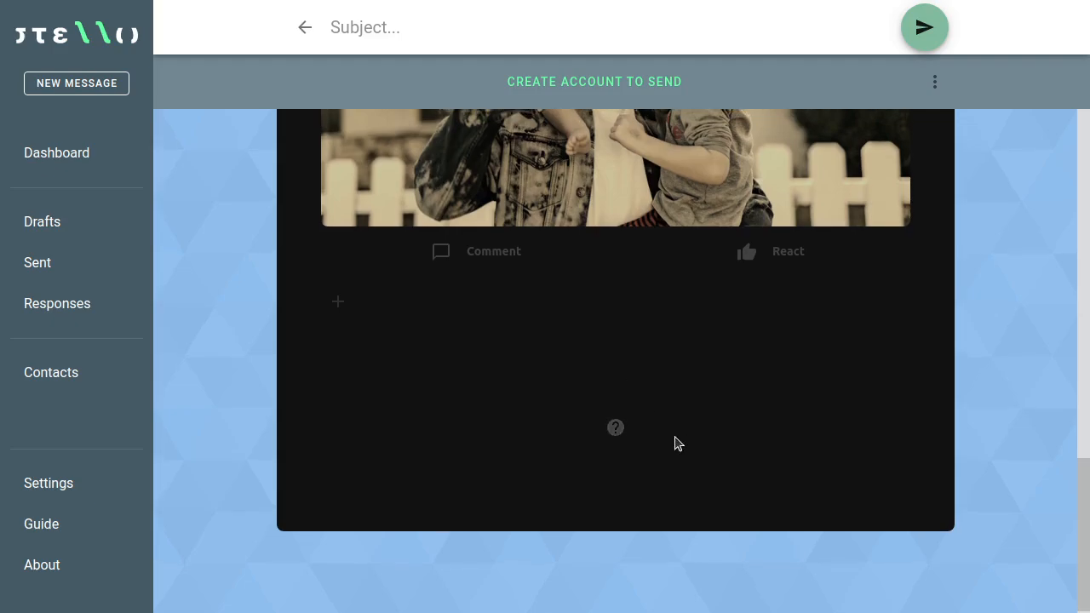
pyautogui.scroll(5, 676, 438)
pyautogui.scroll(8, 674, 452)
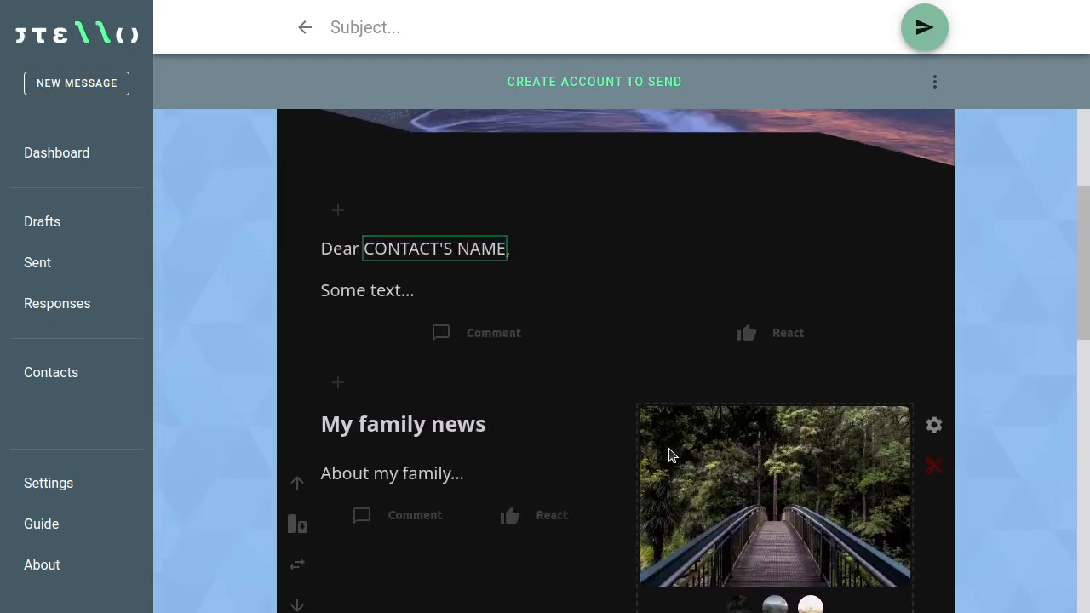
pyautogui.scroll(-3, 661, 452)
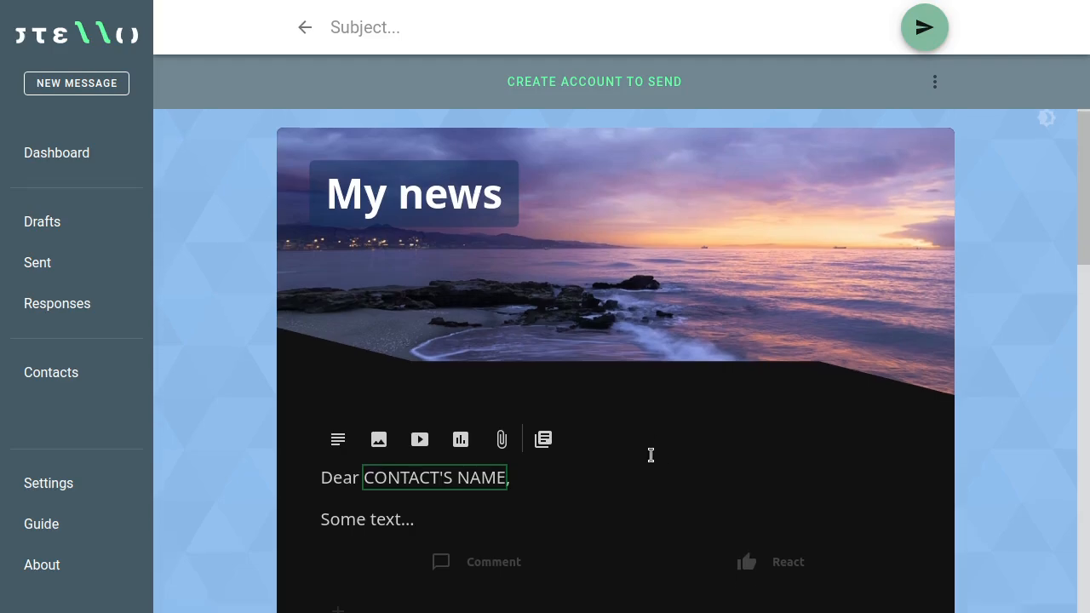
pyautogui.scroll(3, 649, 454)
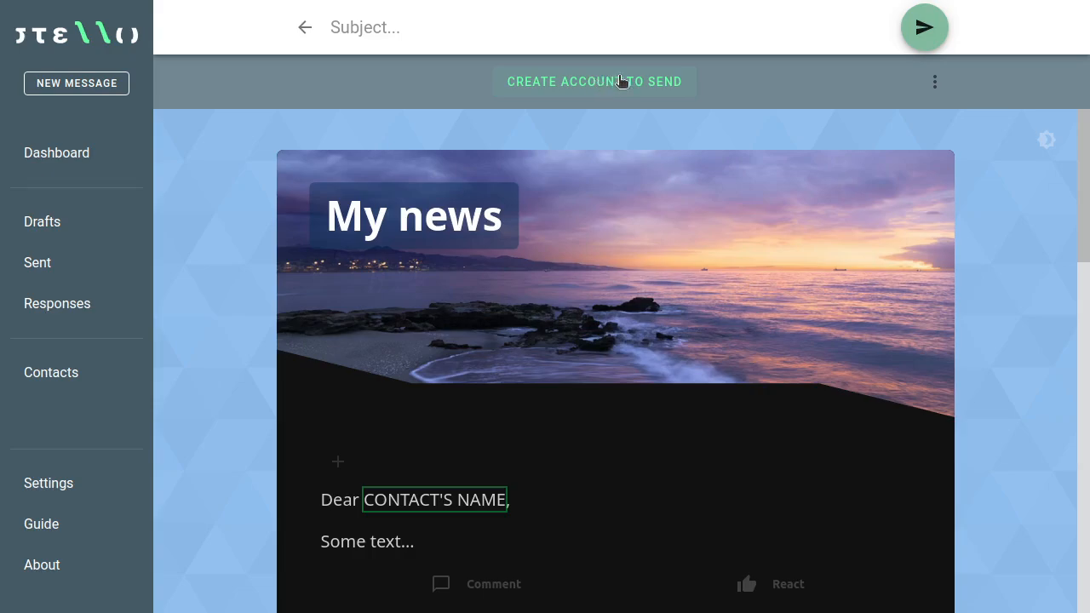
# Step: Start a new sending account and read through the New Account overview of Storage, Email, Security and Identity
pyautogui.click(597, 82)
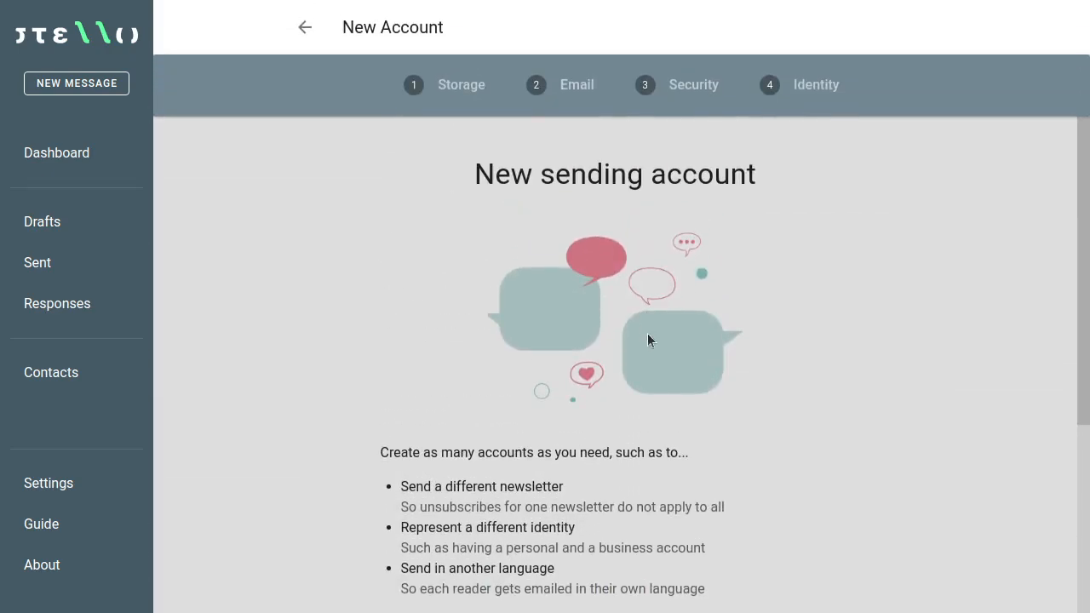
pyautogui.scroll(-3, 647, 333)
pyautogui.scroll(2, 651, 353)
pyautogui.scroll(1, 656, 363)
pyautogui.scroll(-2, 649, 332)
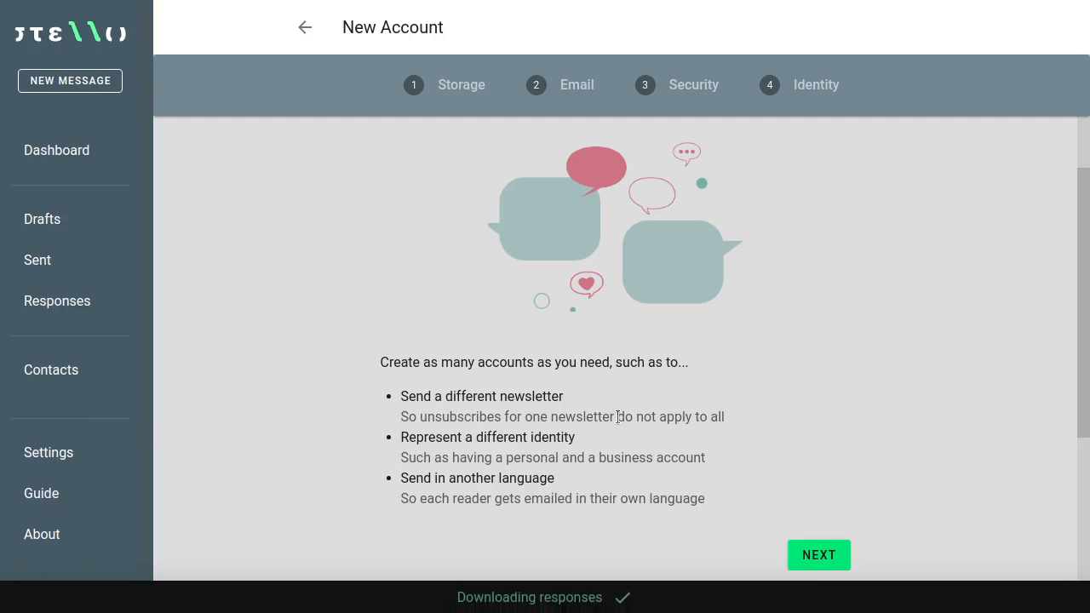
pyautogui.scroll(-1, 618, 416)
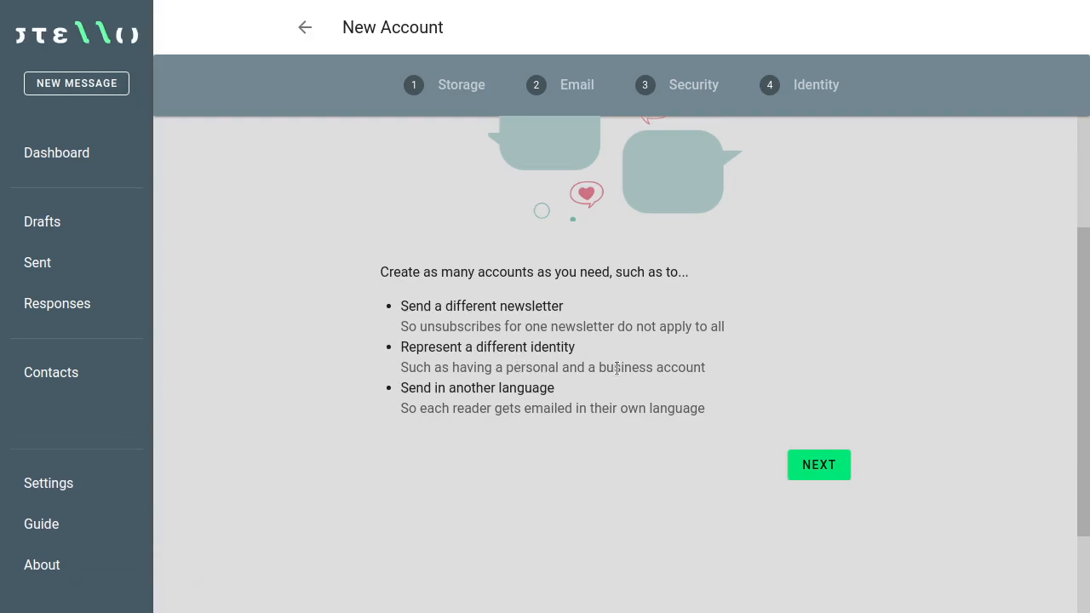
pyautogui.scroll(2, 534, 413)
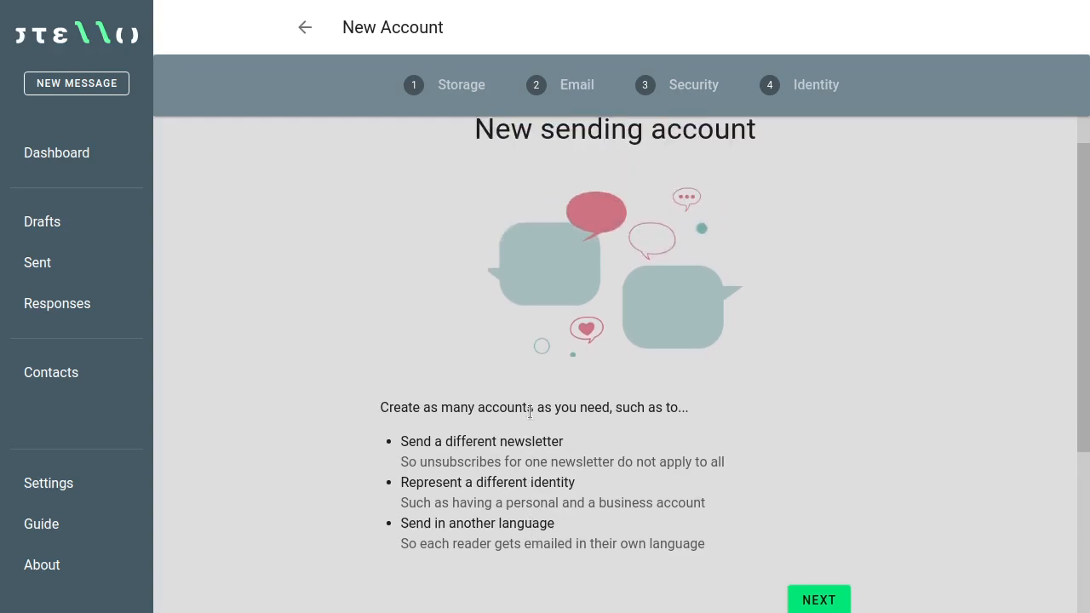
pyautogui.scroll(-1, 531, 411)
pyautogui.scroll(2, 534, 407)
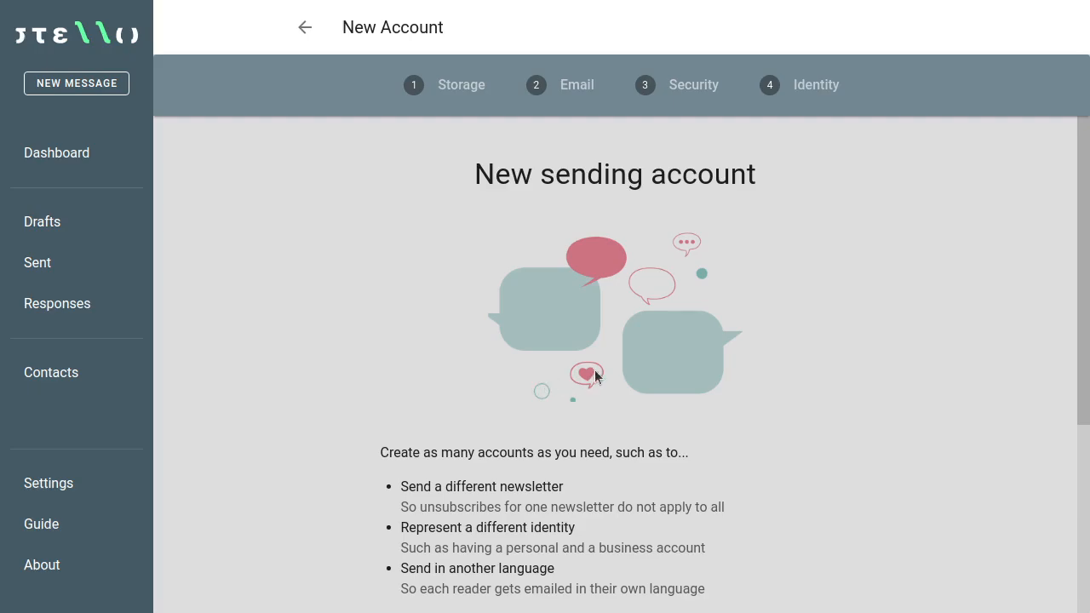
pyautogui.scroll(-2, 807, 417)
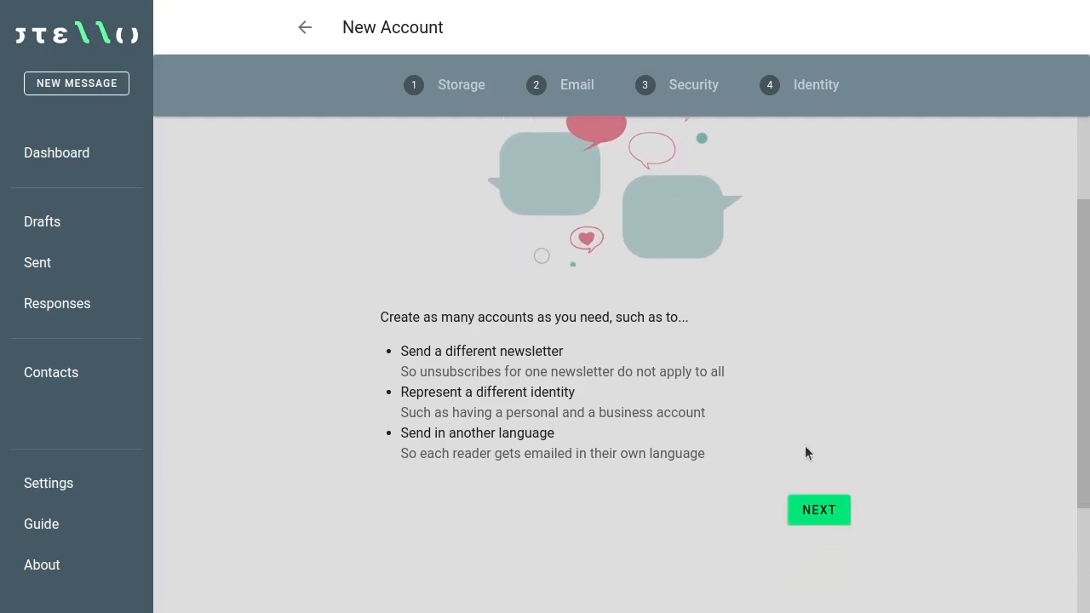
# Step: Begin the account setup and expand the Gracious Tech storage option
pyautogui.click(819, 511)
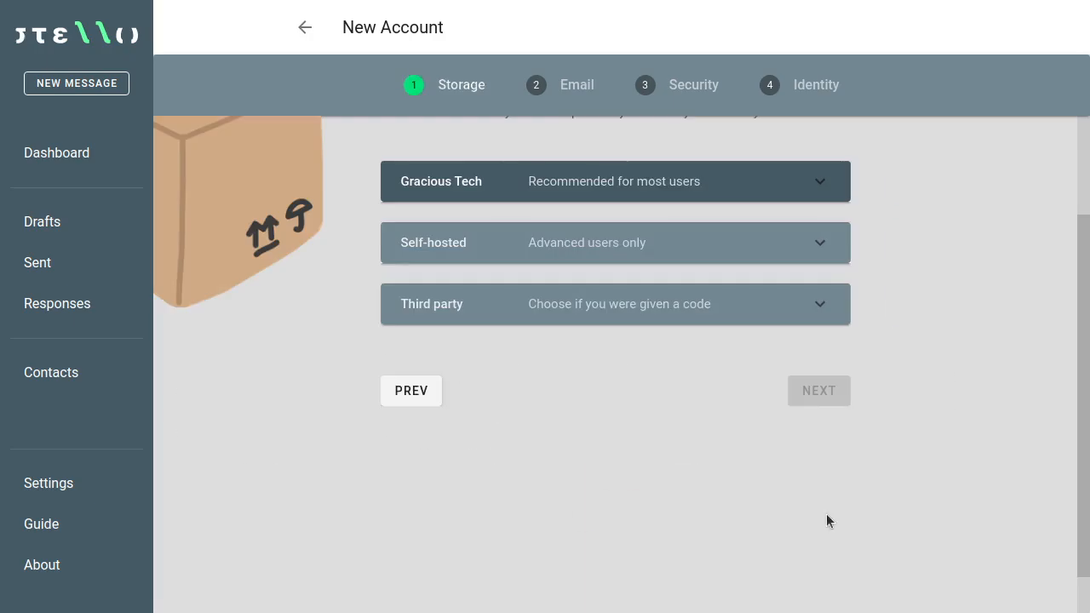
pyautogui.scroll(1, 600, 435)
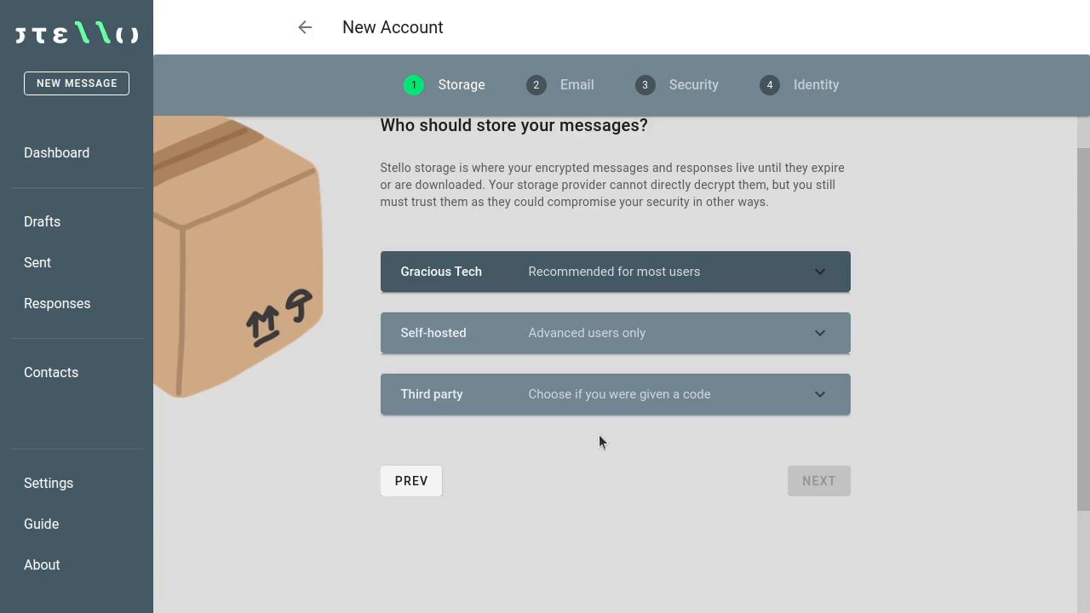
pyautogui.scroll(1, 596, 443)
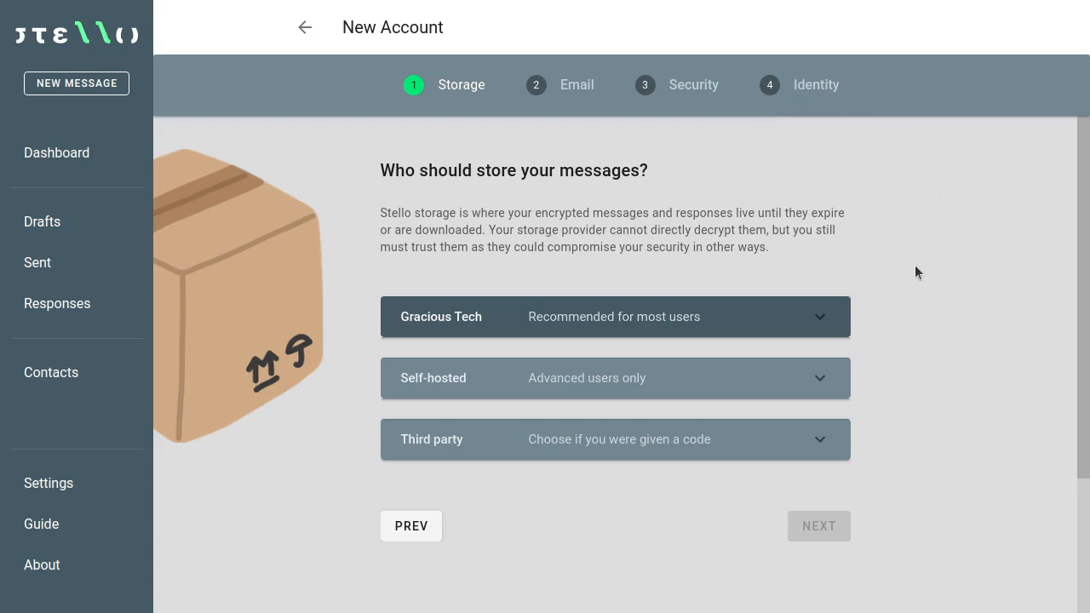
pyautogui.scroll(-1, 915, 264)
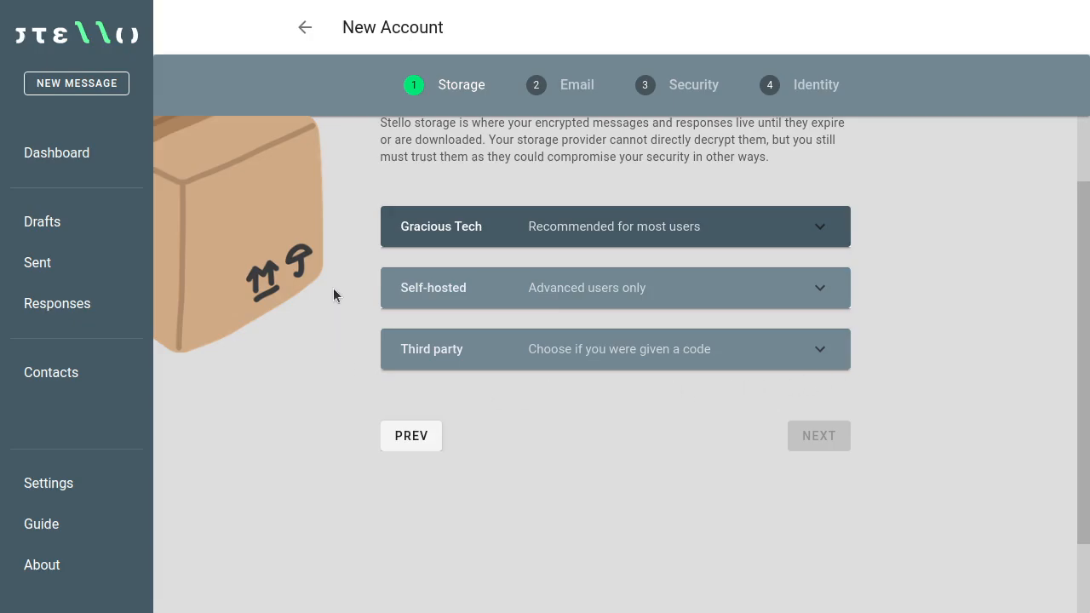
pyautogui.scroll(1, 338, 285)
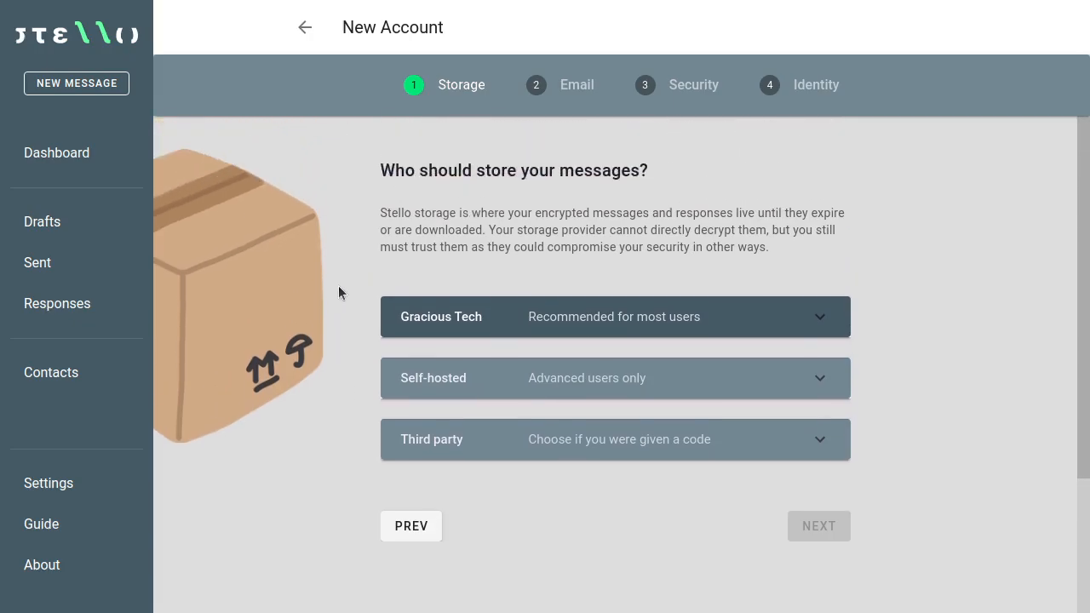
pyautogui.click(598, 321)
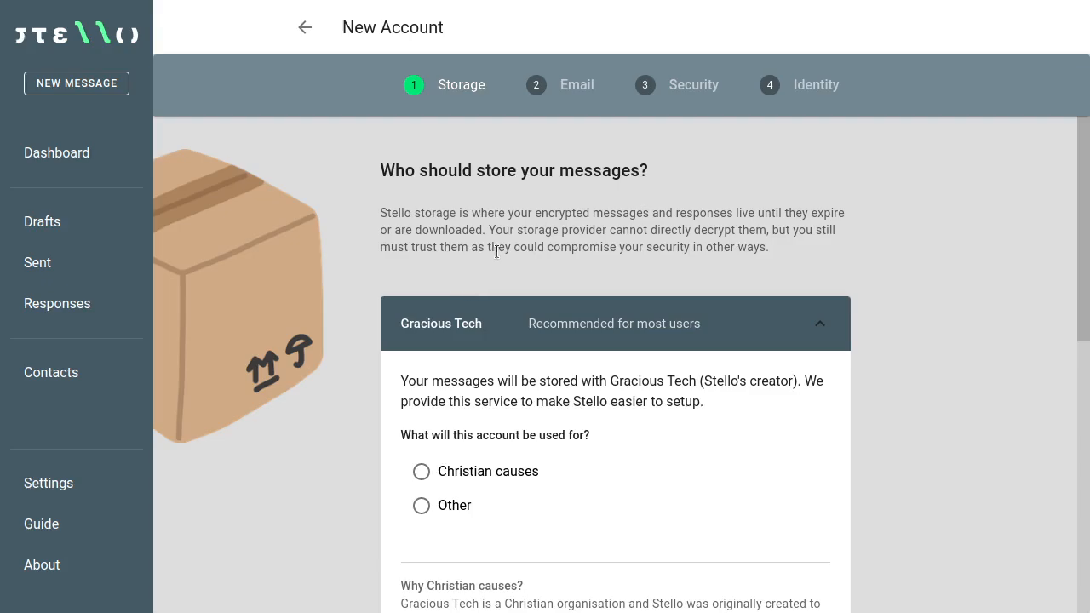
# Step: Continue with Gracious Tech storage for Other uses and choose Gmail as the sending address
pyautogui.scroll(-3, 497, 252)
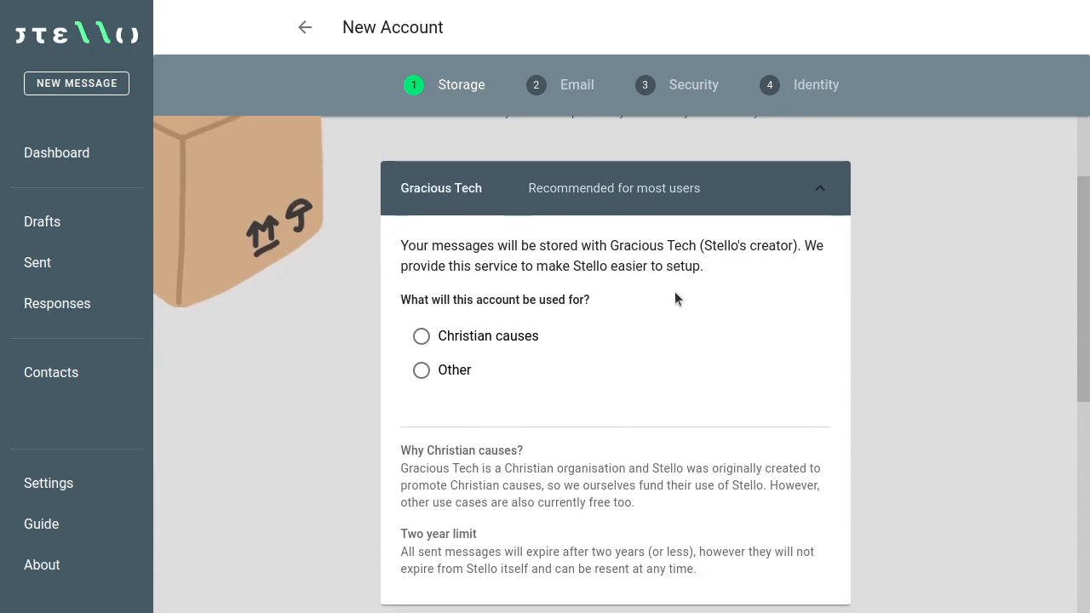
pyautogui.scroll(-1, 674, 291)
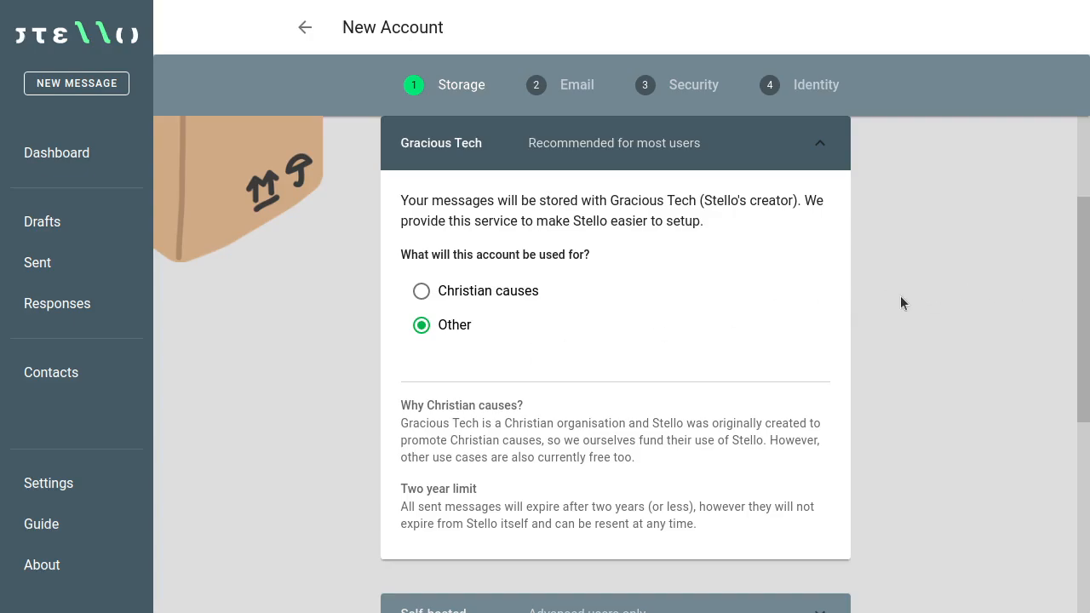
pyautogui.scroll(-5, 886, 295)
pyautogui.scroll(-2, 889, 316)
pyautogui.click(808, 452)
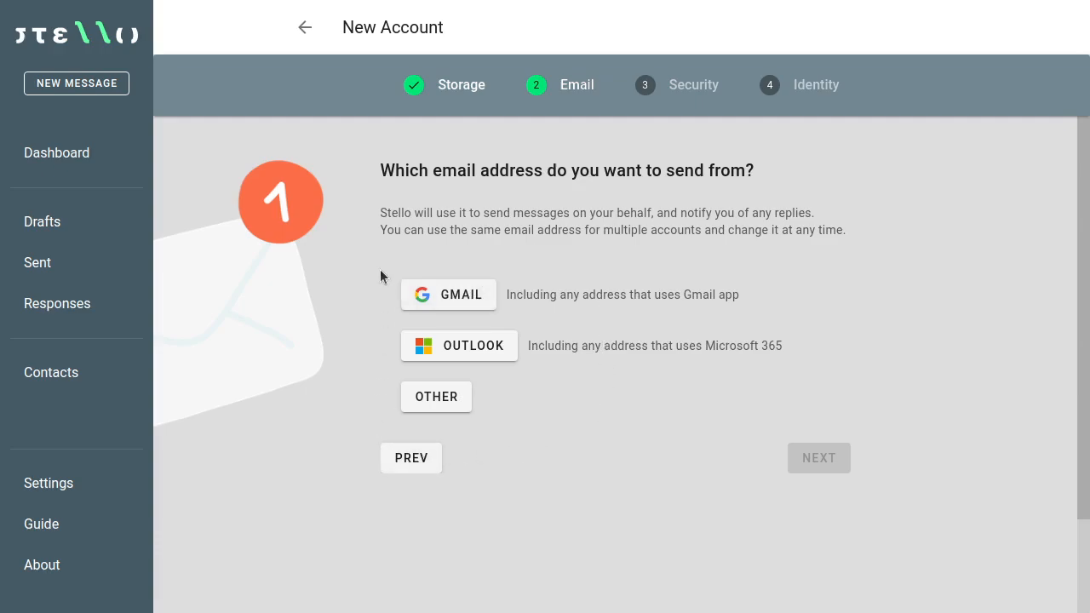
pyautogui.click(457, 305)
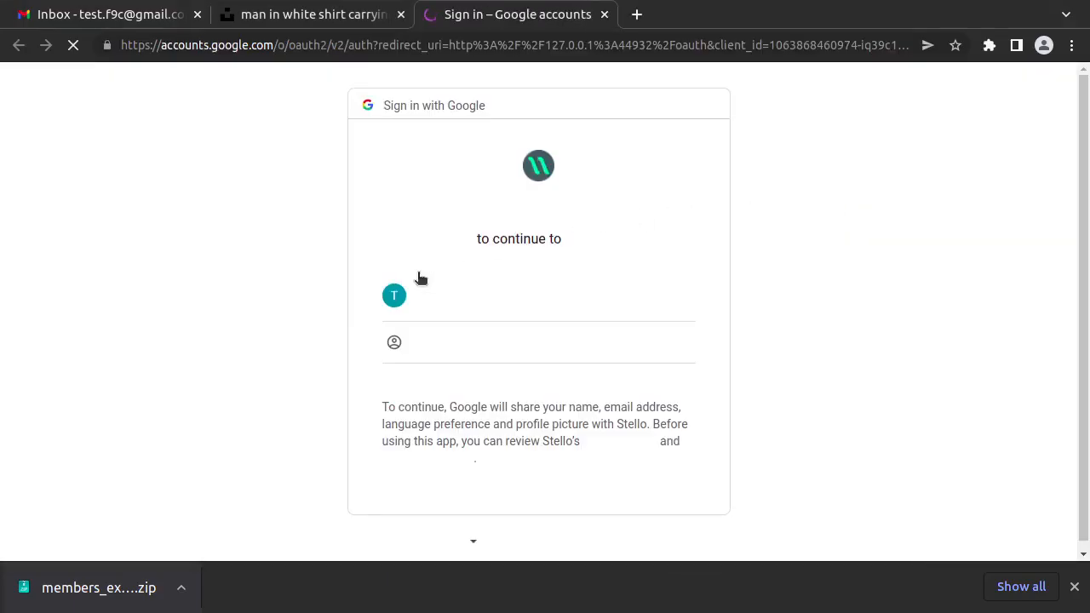
# Step: Sign in with the Google account and grant Stello permission to send email on your behalf
pyautogui.click(455, 292)
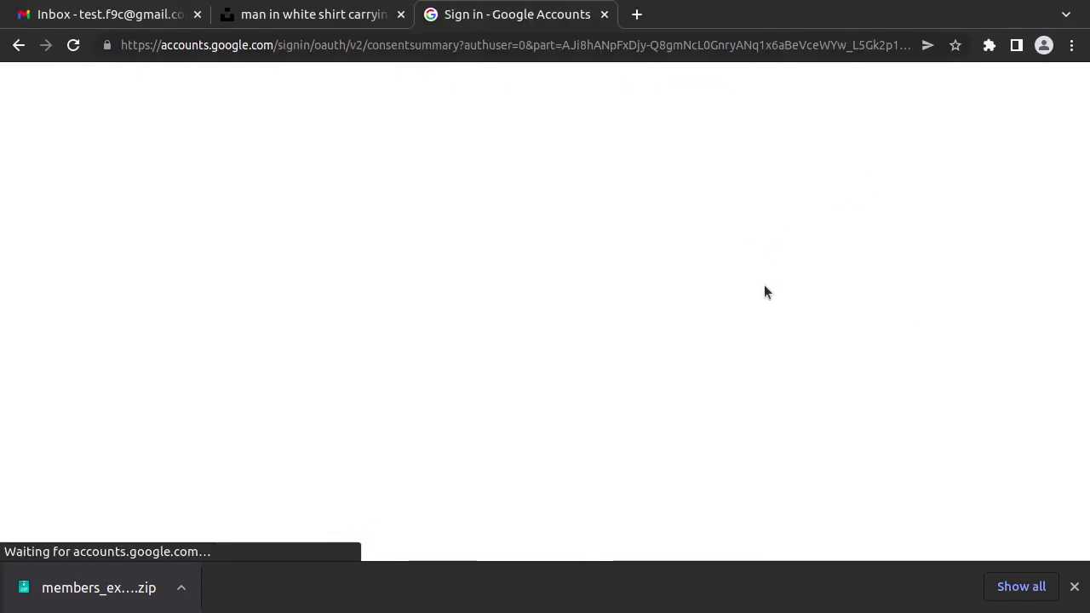
pyautogui.scroll(-2, 750, 306)
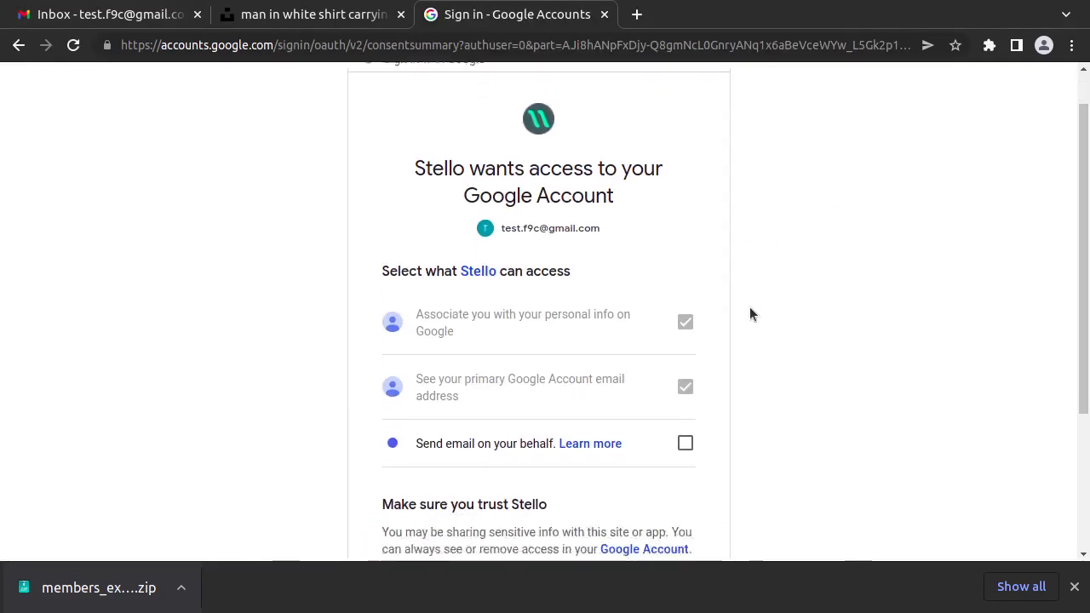
pyautogui.click(685, 404)
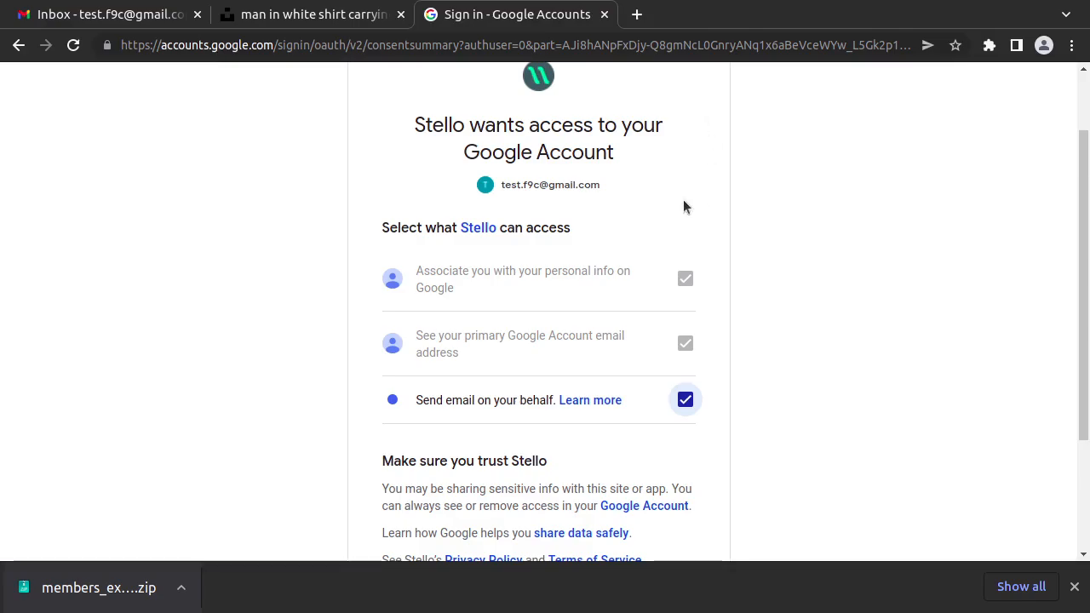
pyautogui.scroll(-2, 402, 218)
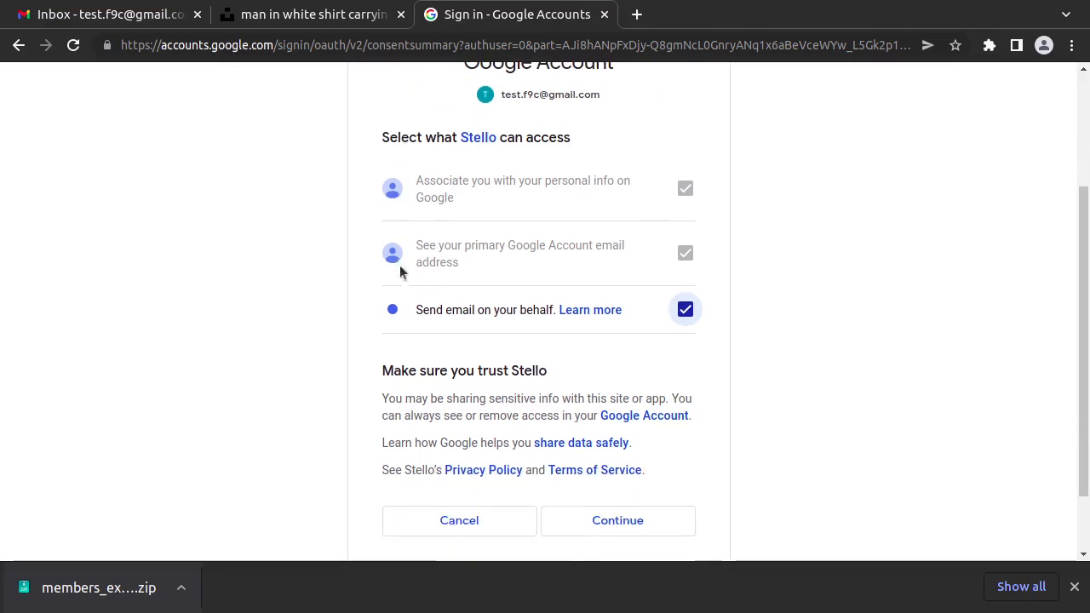
pyautogui.scroll(-1, 477, 383)
pyautogui.click(622, 478)
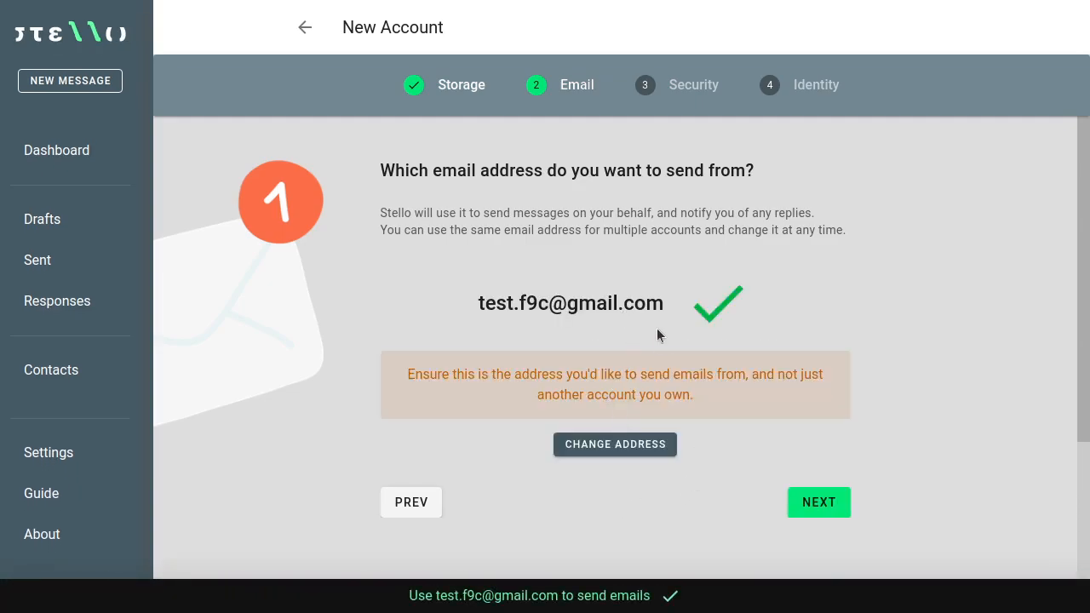
# Step: Pick Standard security for the new account and advance to the Identity step
pyautogui.click(818, 503)
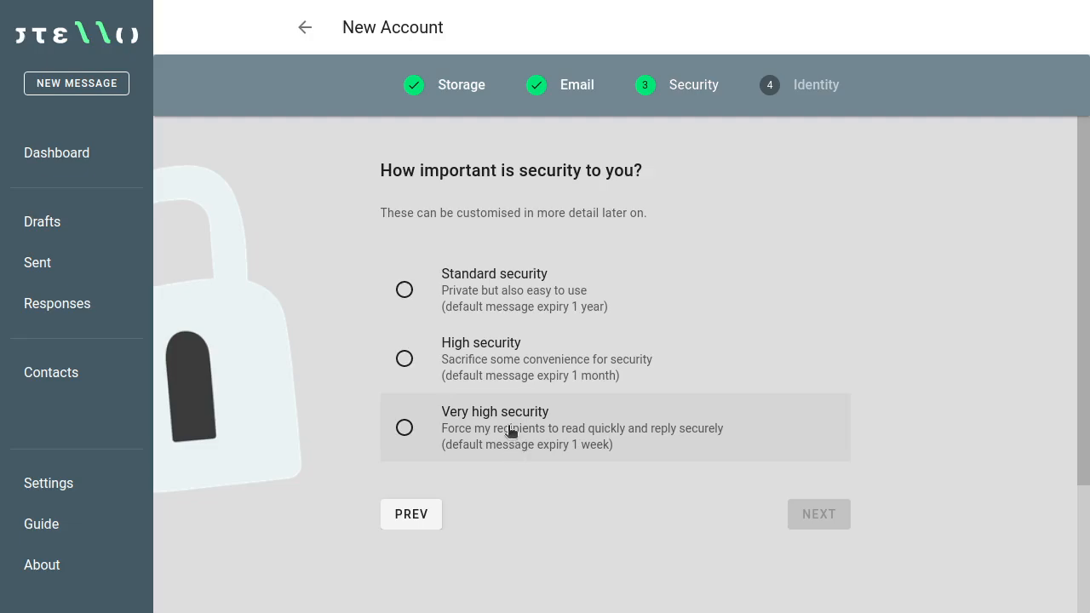
pyautogui.click(509, 293)
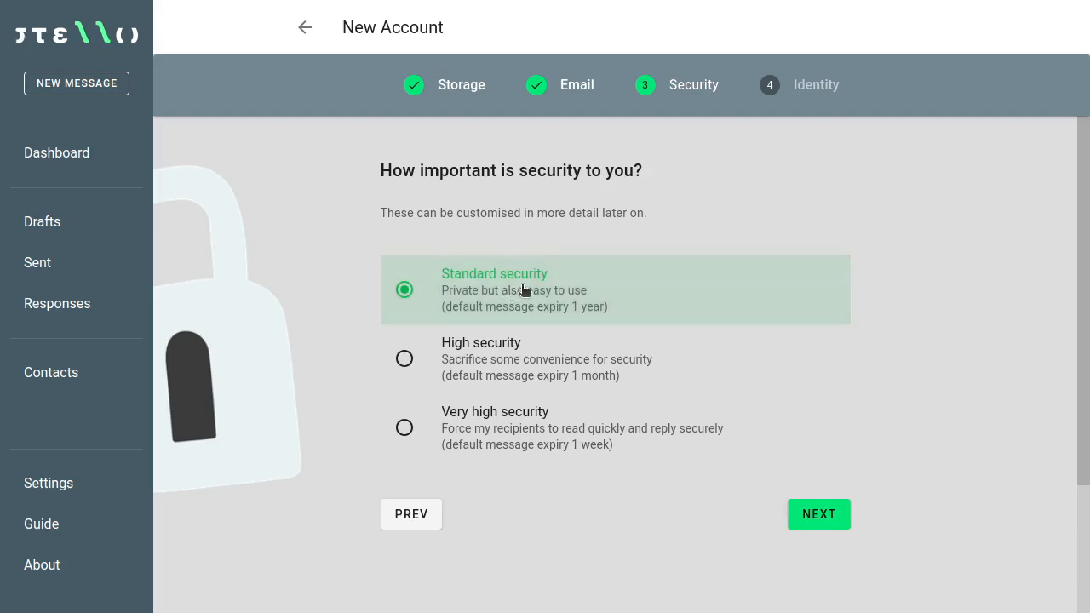
pyautogui.click(826, 515)
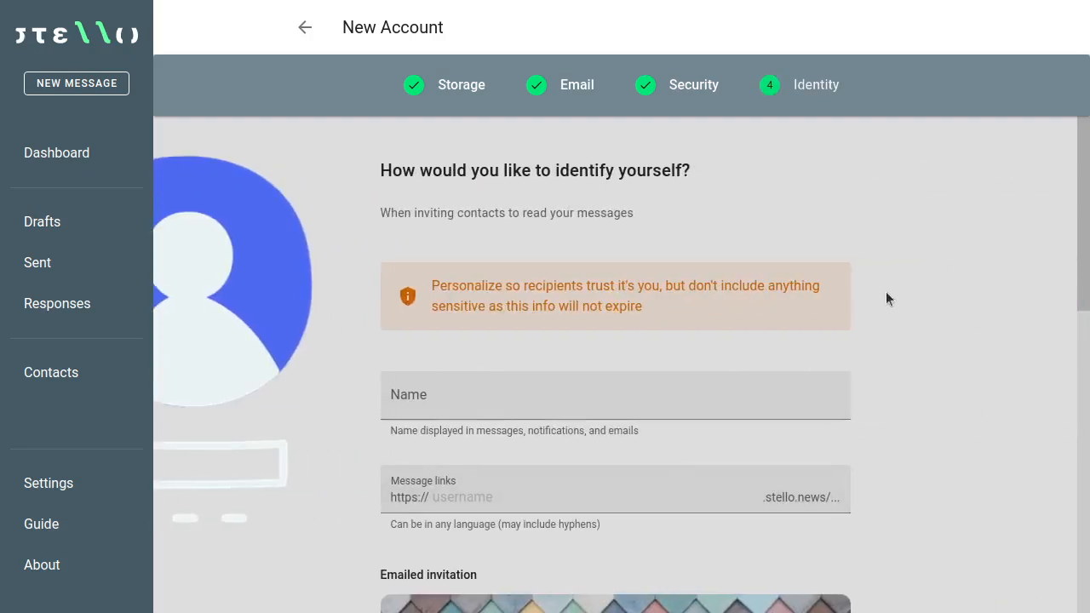
# Step: Enter 'Gracious Tech' as the display name and a message-link username
pyautogui.click(741, 375)
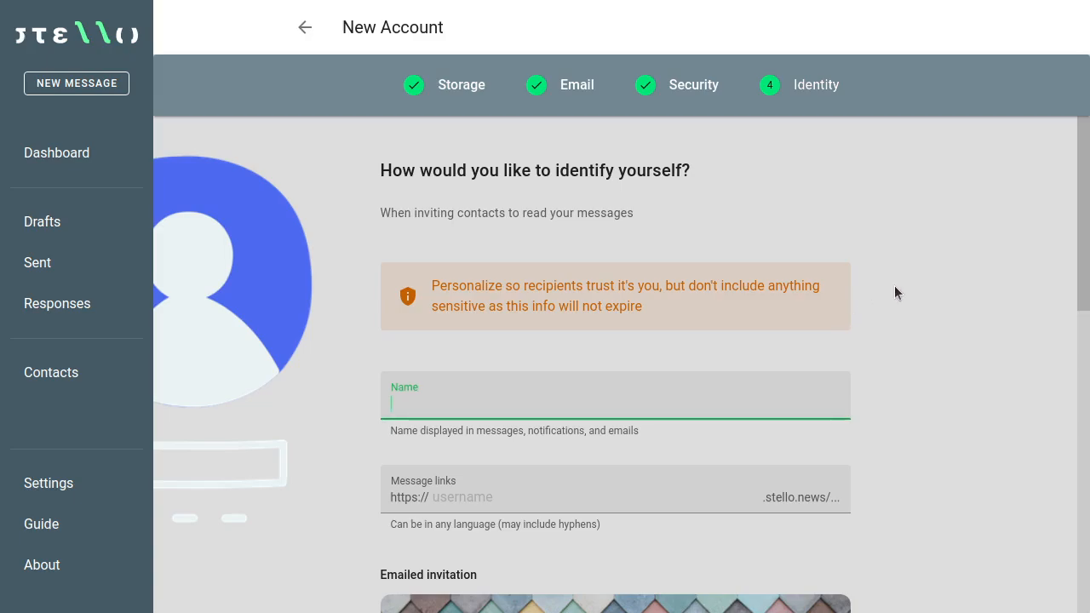
pyautogui.write('Gracoious Tech')
pyautogui.scroll(-4, 893, 297)
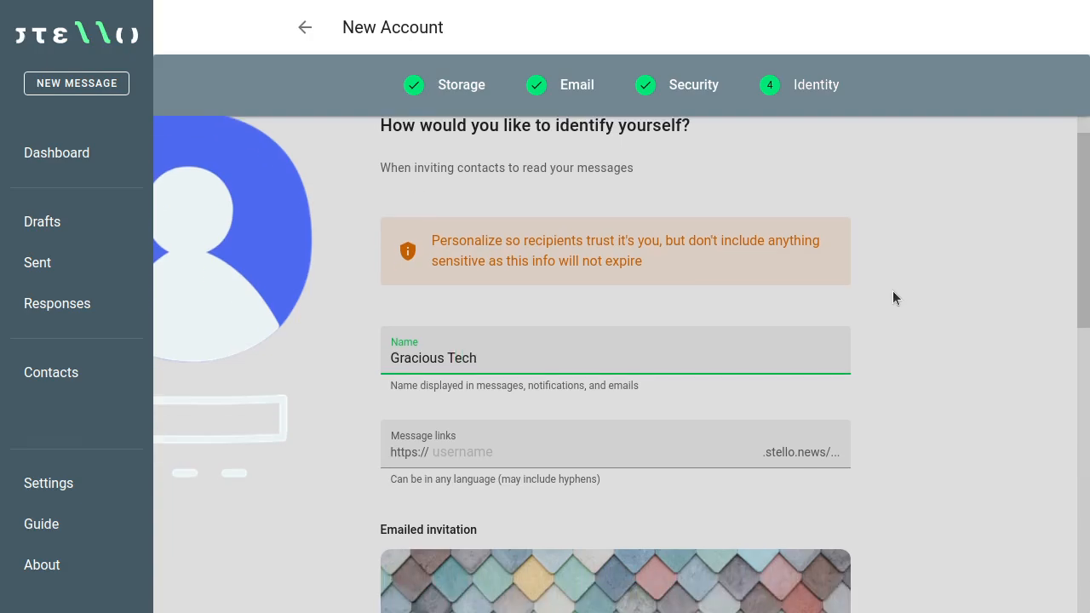
pyautogui.click(704, 309)
pyautogui.write('test3333')
pyautogui.click(950, 334)
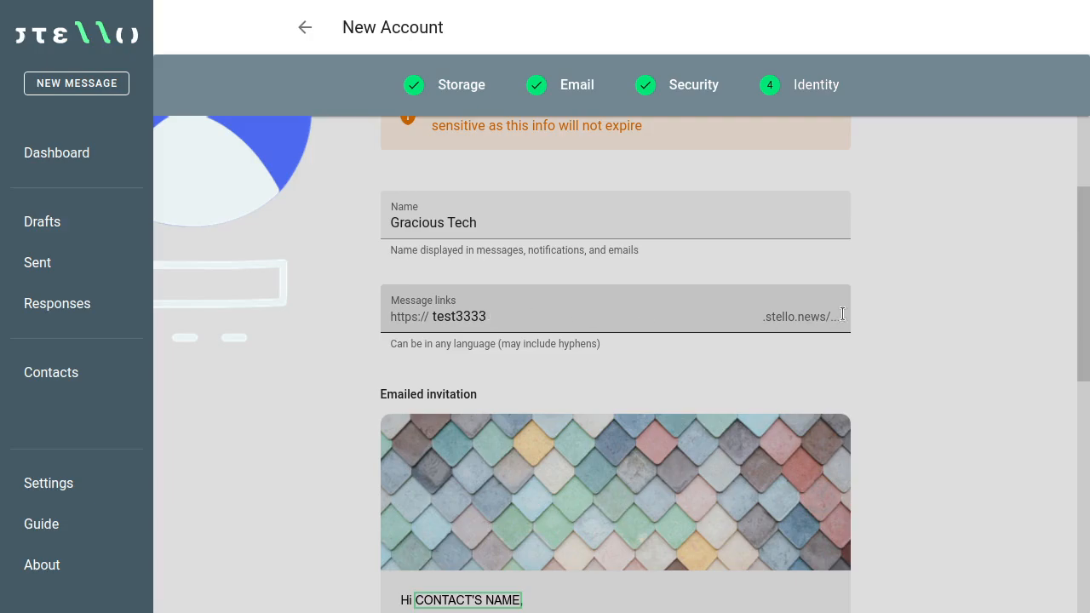
pyautogui.scroll(-4, 885, 307)
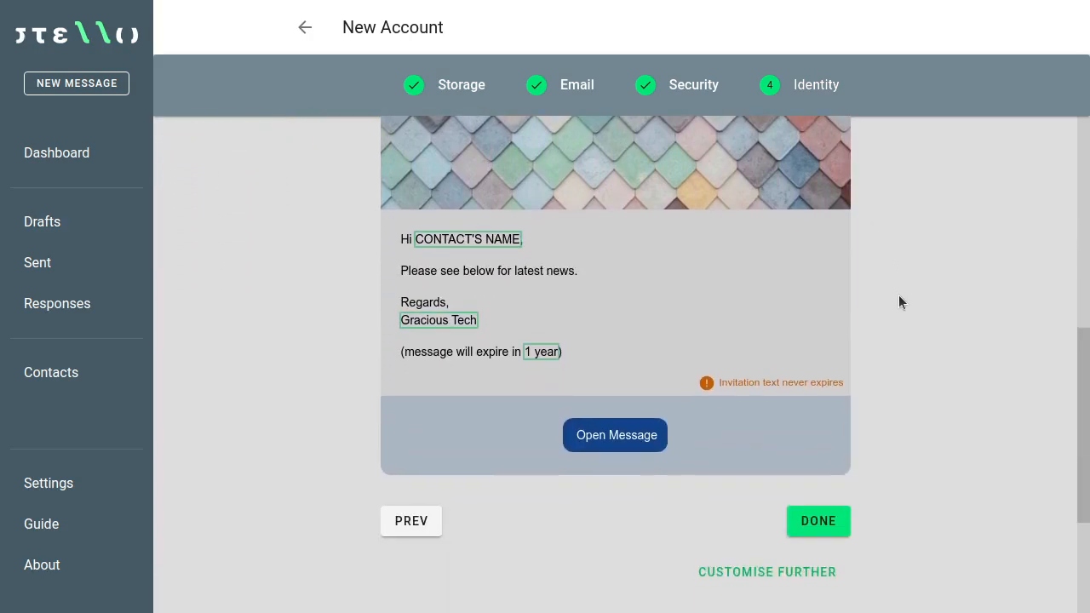
pyautogui.scroll(1, 900, 302)
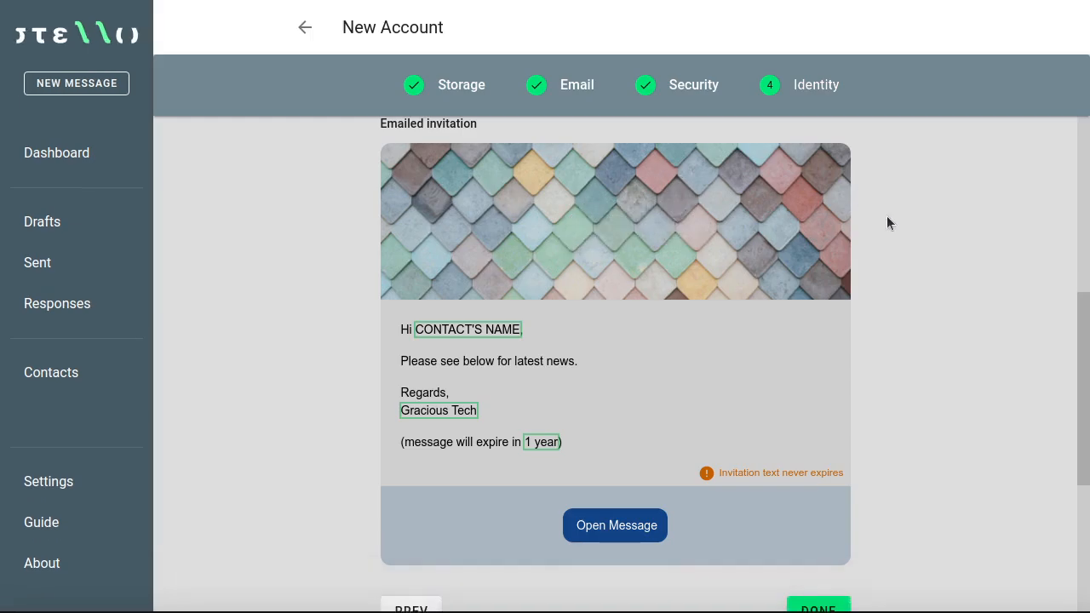
# Step: Start replacing the invitation image and copy the Unsplash family photo
pyautogui.click(575, 232)
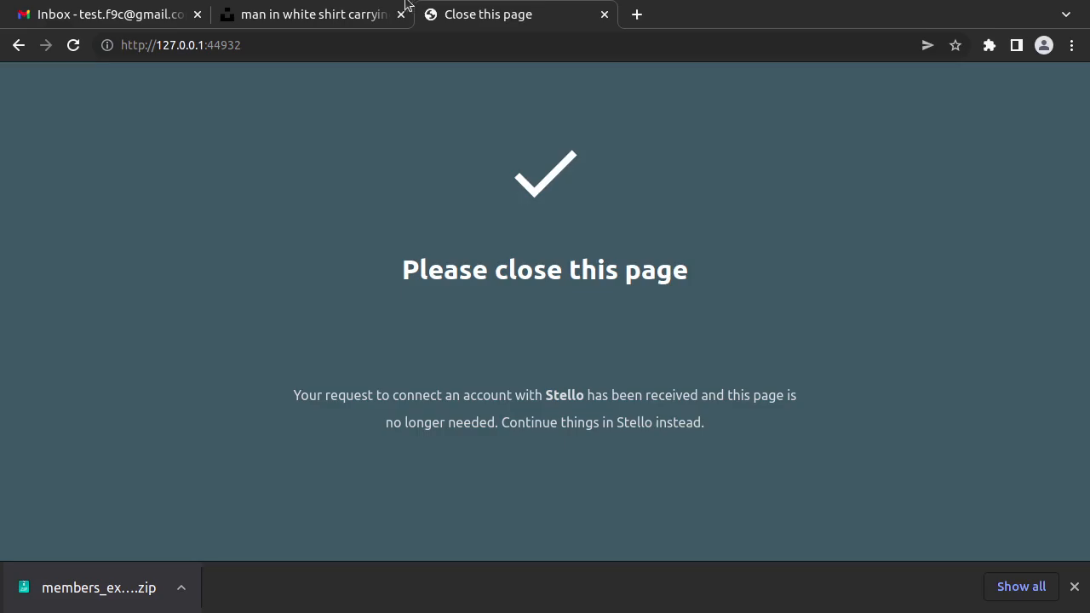
pyautogui.click(604, 18)
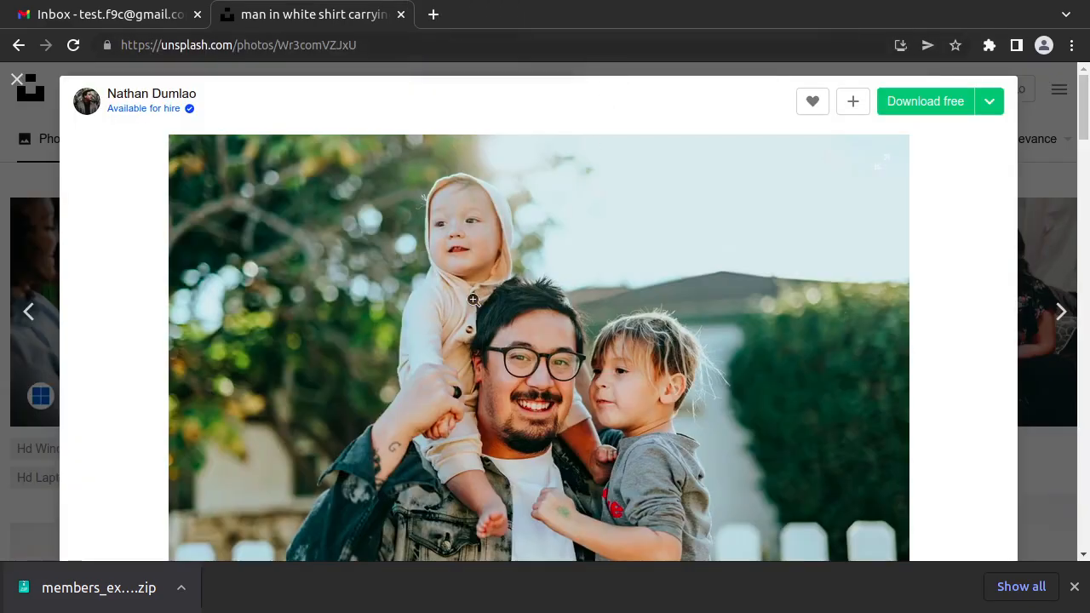
pyautogui.rightClick(523, 351)
pyautogui.click(598, 416)
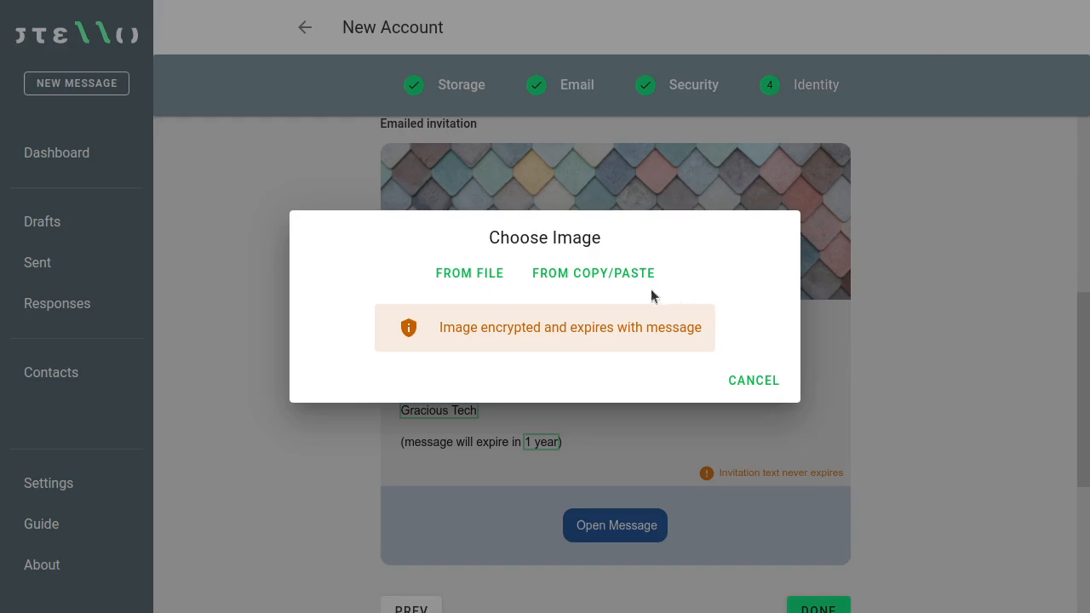
# Step: Paste the family photo as the invitation image, crop it higher, and finish creating the account
pyautogui.click(613, 276)
pyautogui.moveTo(590, 317); pyautogui.dragTo(627, 277)
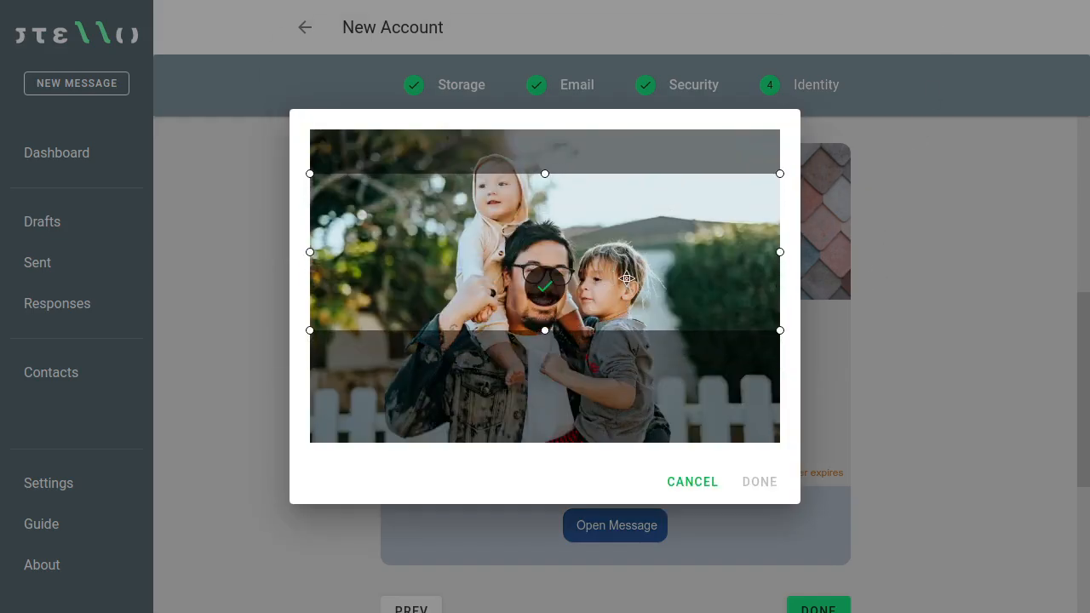
pyautogui.click(545, 287)
pyautogui.click(757, 397)
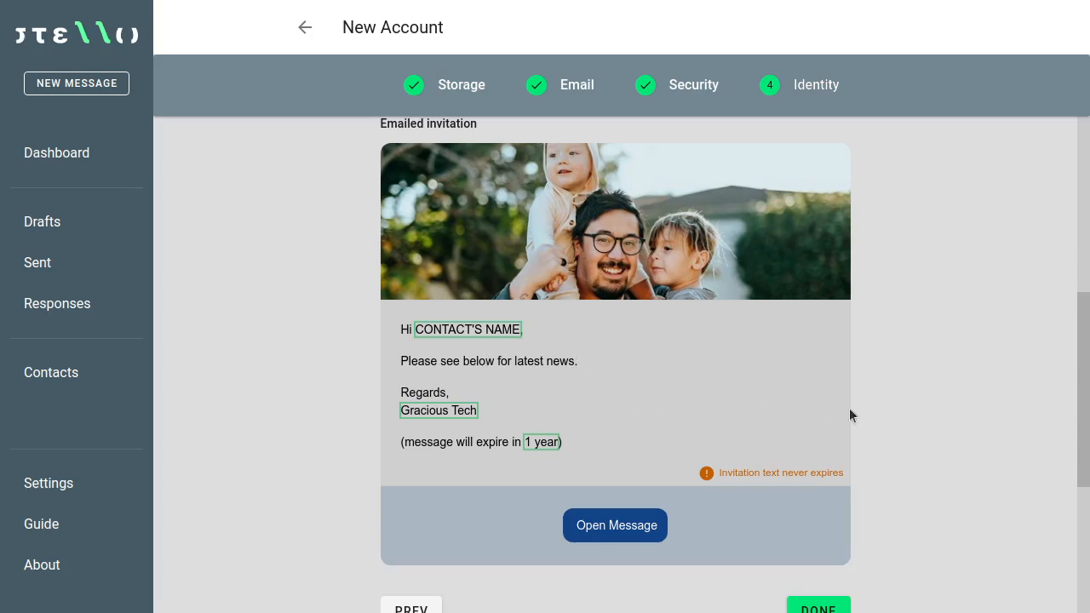
pyautogui.scroll(-1, 830, 432)
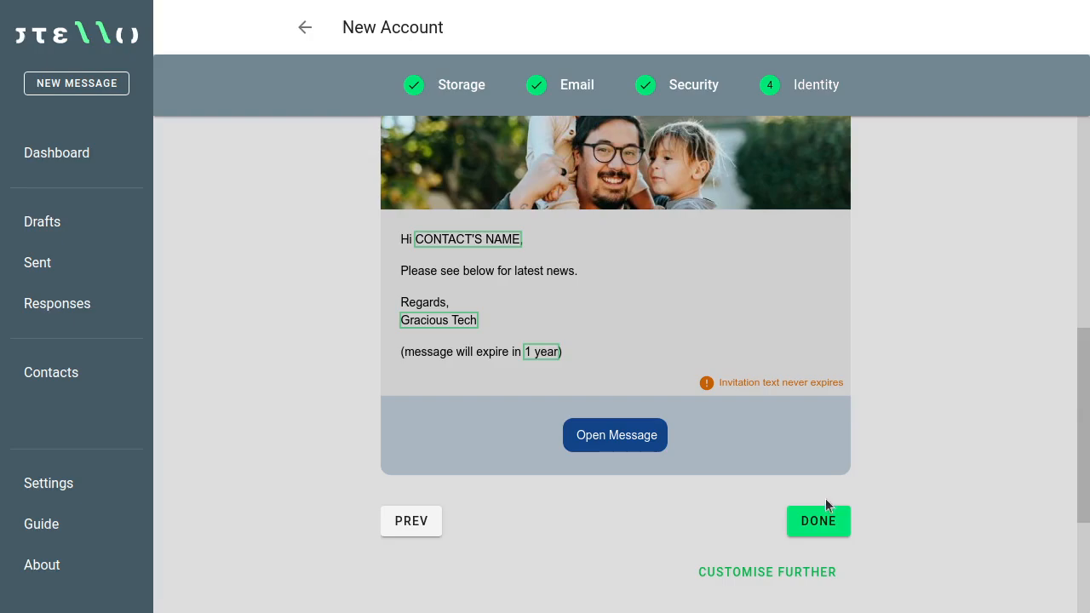
pyautogui.click(830, 521)
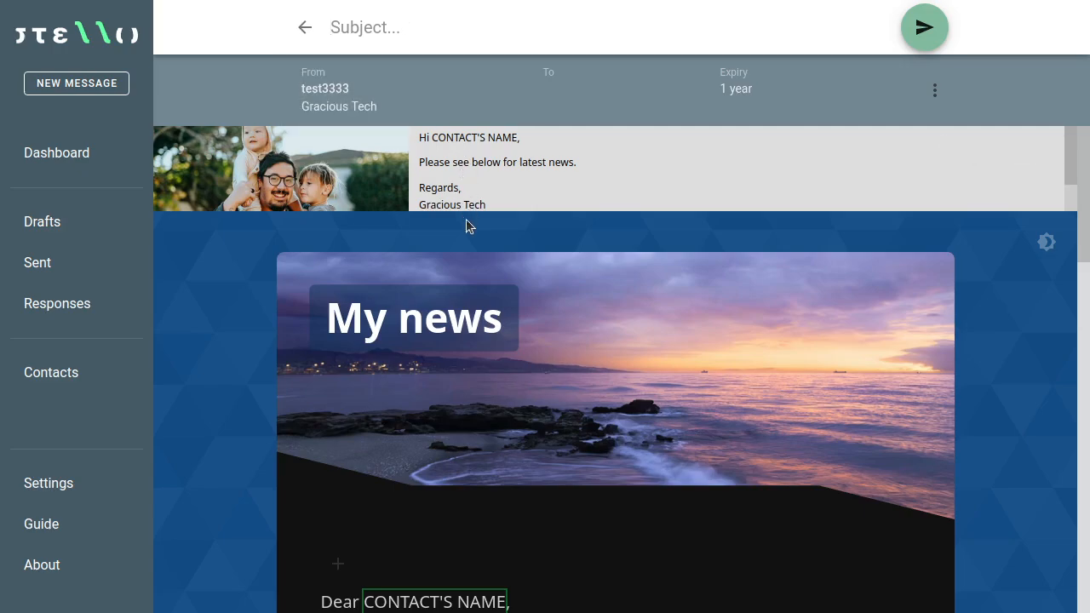
# Step: Enter the subject 'My subject' and select the Subscribers group as recipients
pyautogui.write('My subject')
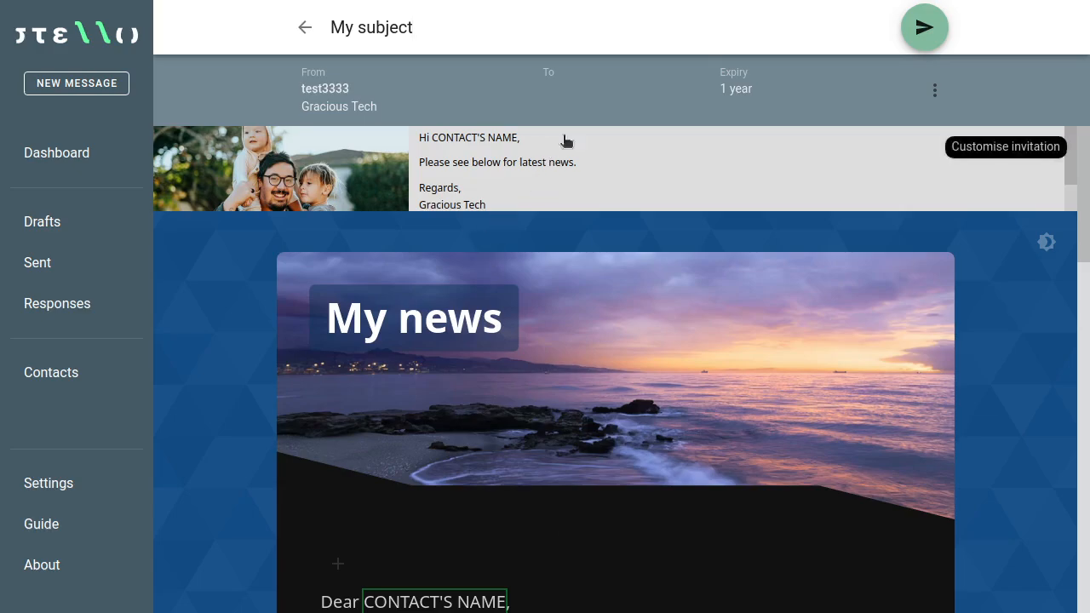
pyautogui.click(622, 86)
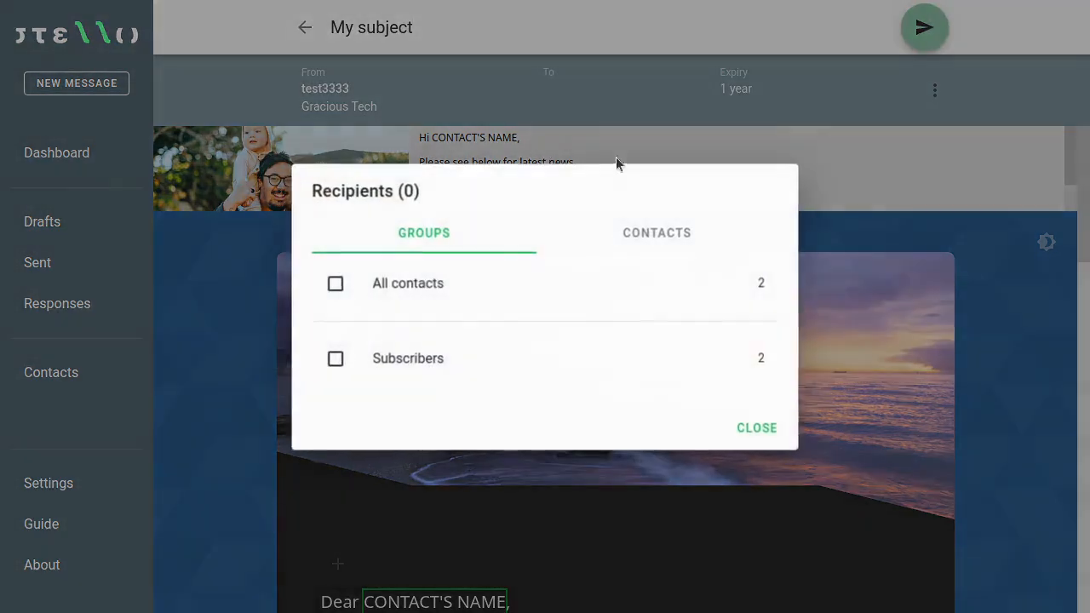
pyautogui.click(440, 368)
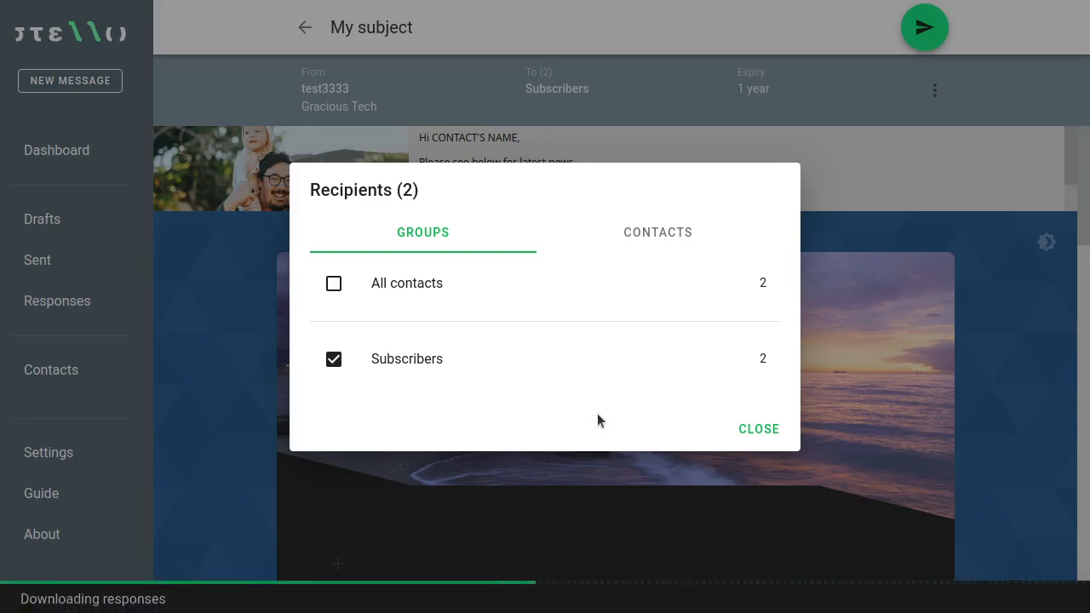
pyautogui.click(758, 429)
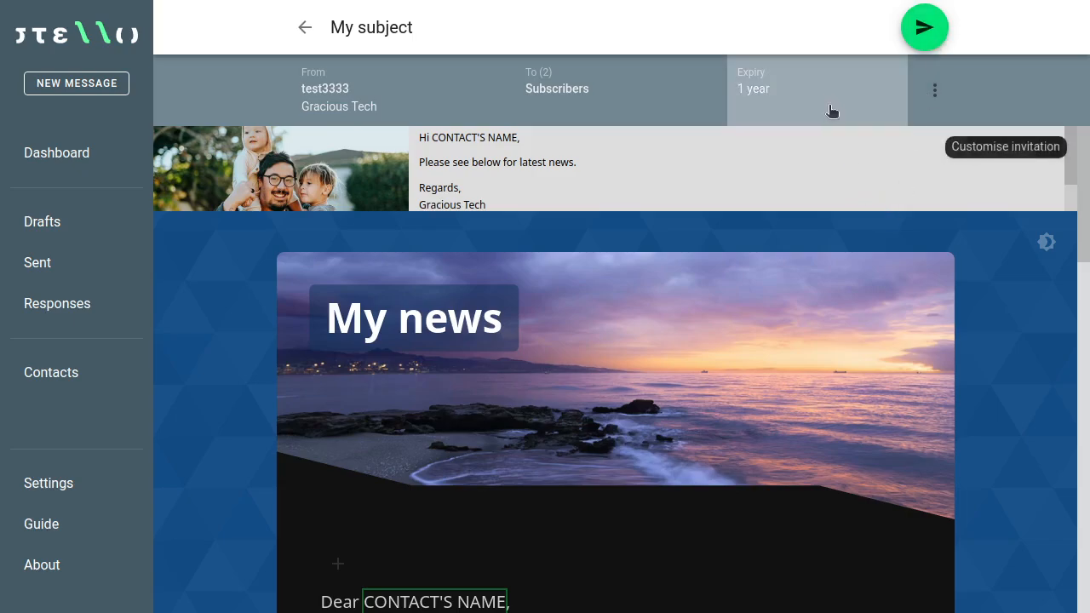
# Step: Set the message to expire after 4 weeks, with recipients losing access after 10 opens
pyautogui.click(786, 88)
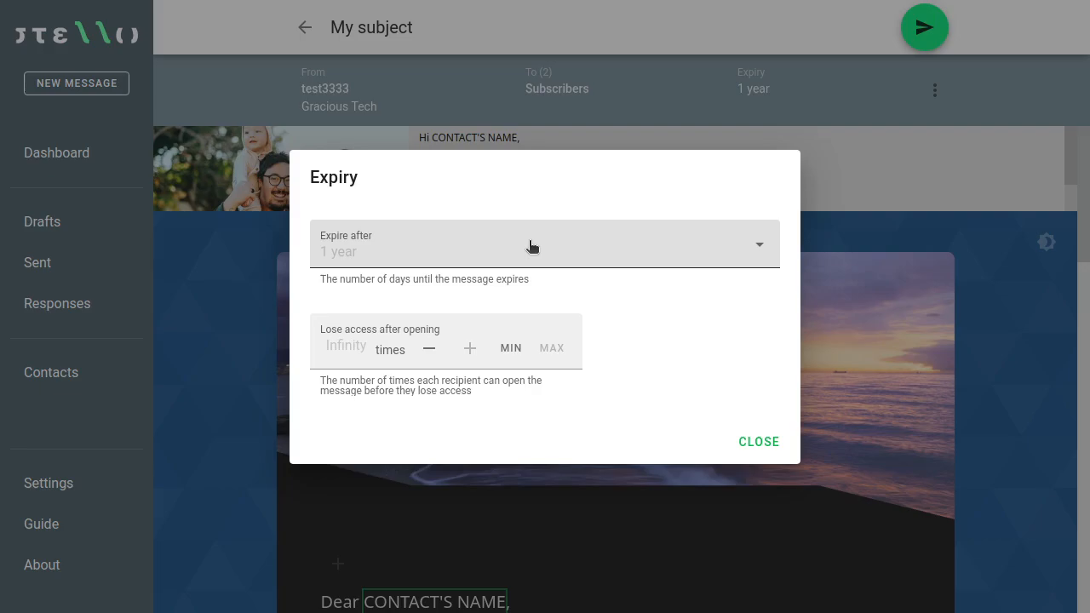
pyautogui.click(484, 252)
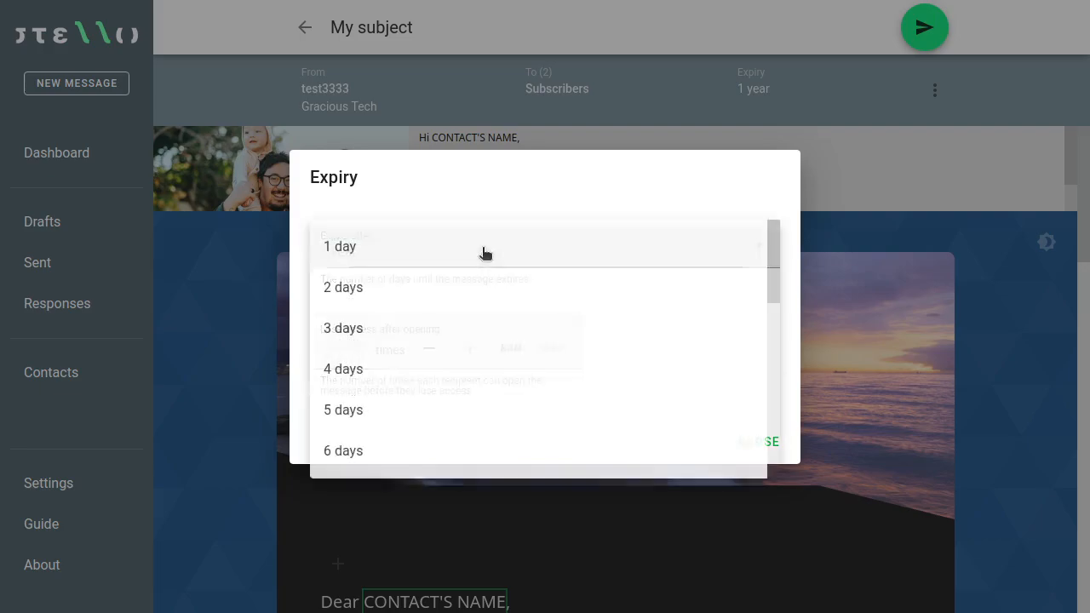
pyautogui.scroll(-3, 479, 294)
pyautogui.scroll(-2, 479, 295)
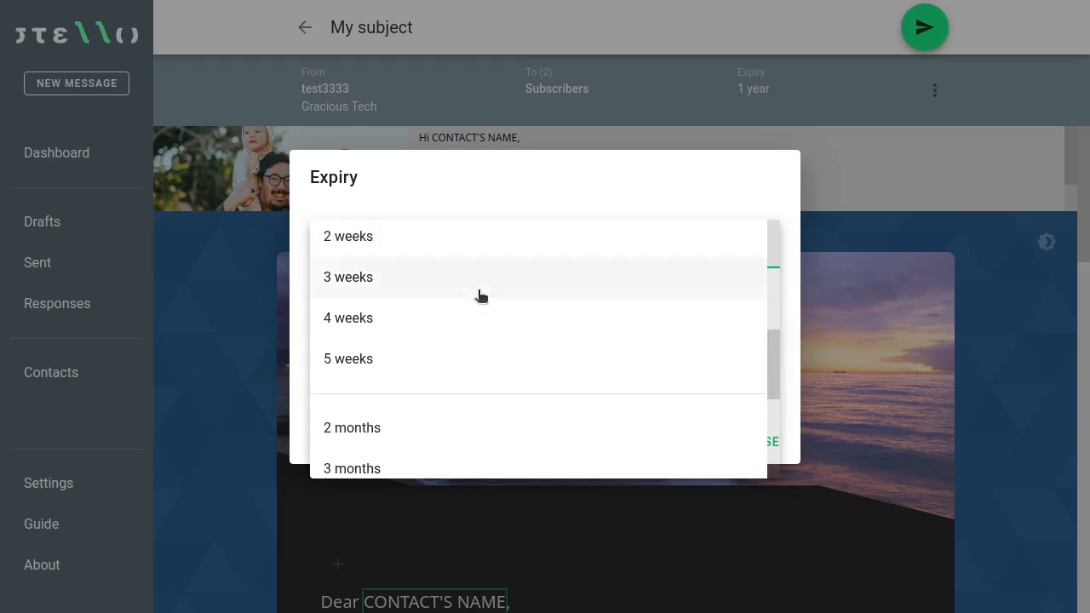
pyautogui.click(446, 320)
pyautogui.click(340, 351)
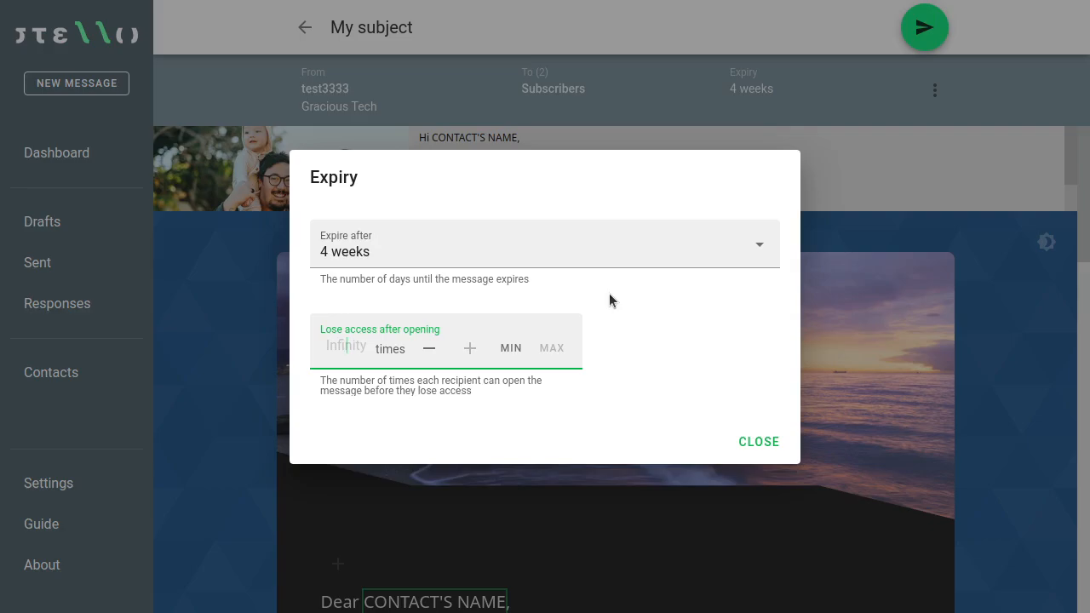
pyautogui.write('10')
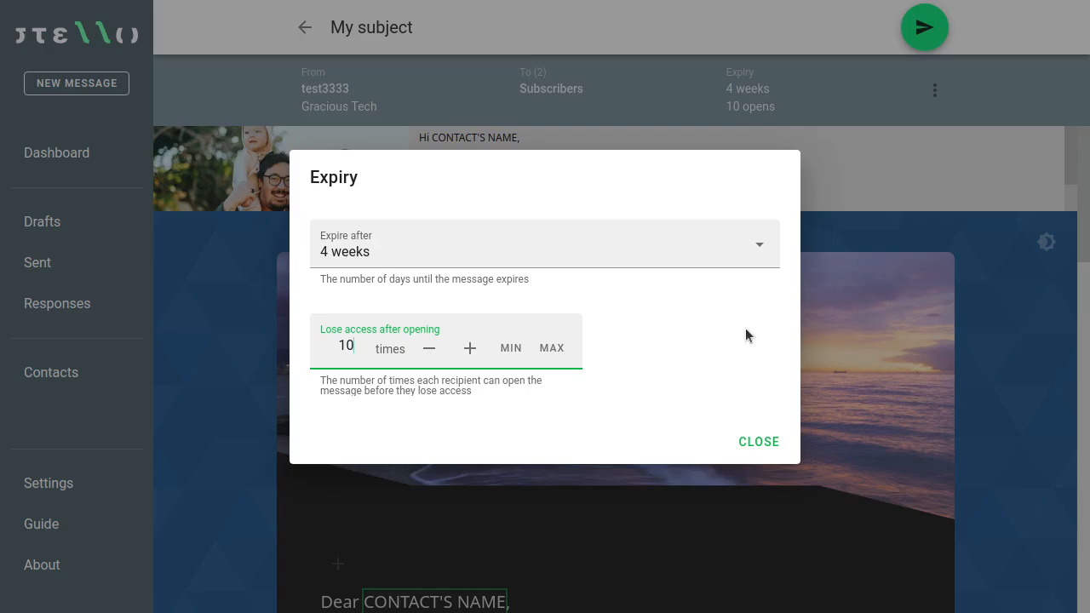
pyautogui.click(740, 444)
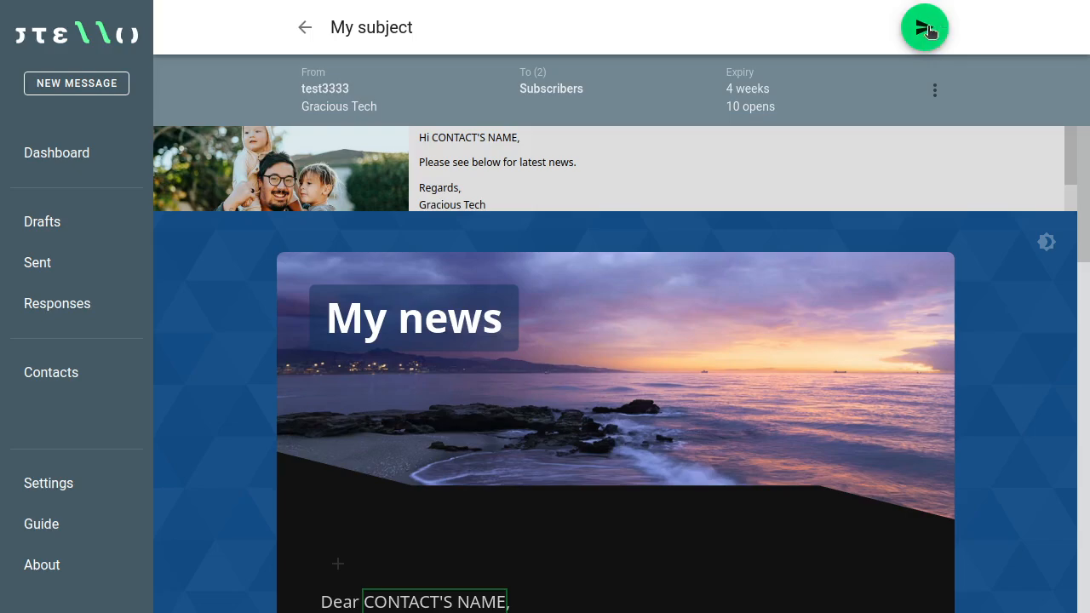
# Step: Send the "My subject" newsletter to both Subscribers recipients
pyautogui.click(924, 28)
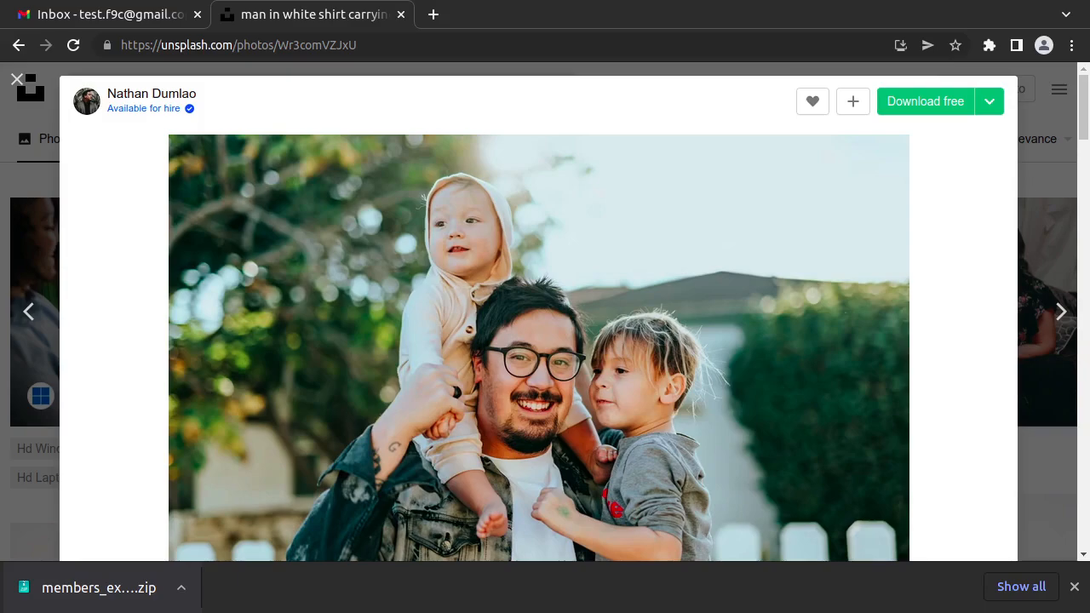
# Step: Refresh the Gmail inbox and read the "My subject" email with its family photo and 28-day expiry
pyautogui.click(400, 14)
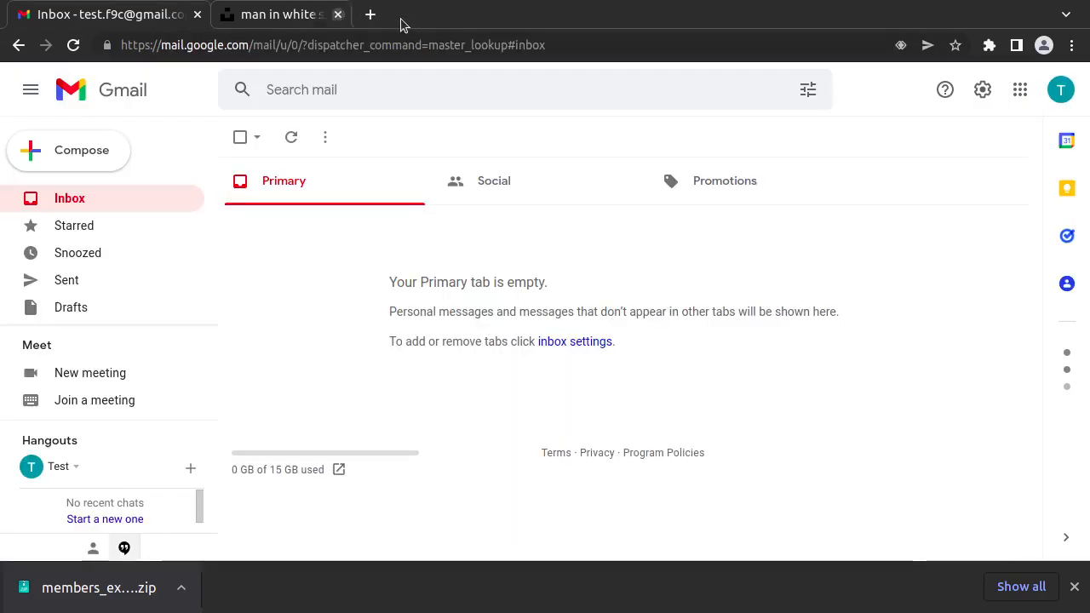
pyautogui.click(290, 137)
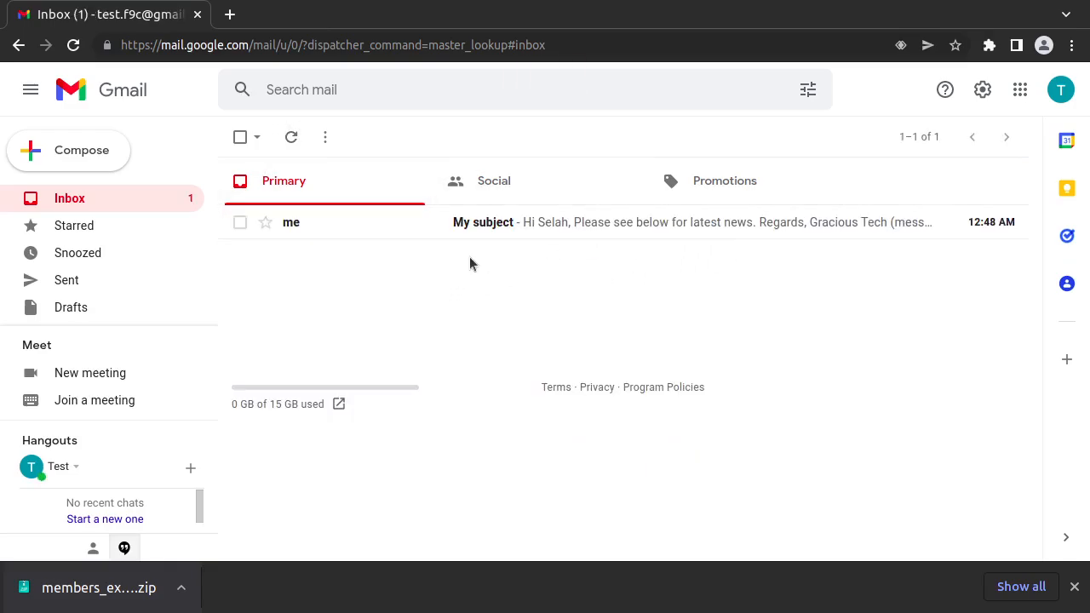
pyautogui.click(554, 223)
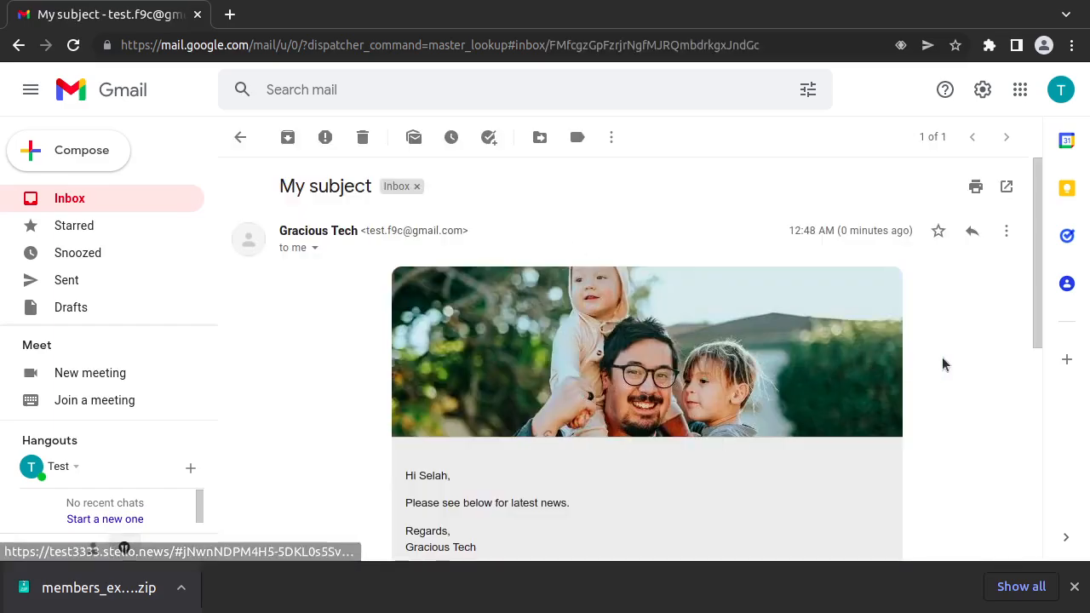
pyautogui.scroll(-2, 941, 355)
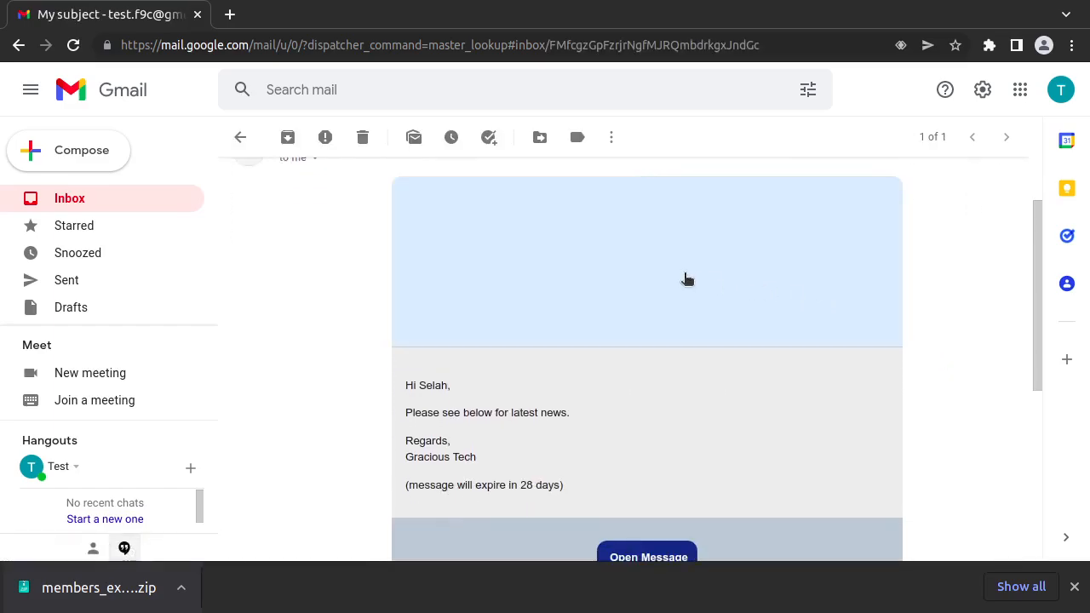
pyautogui.scroll(-1, 912, 281)
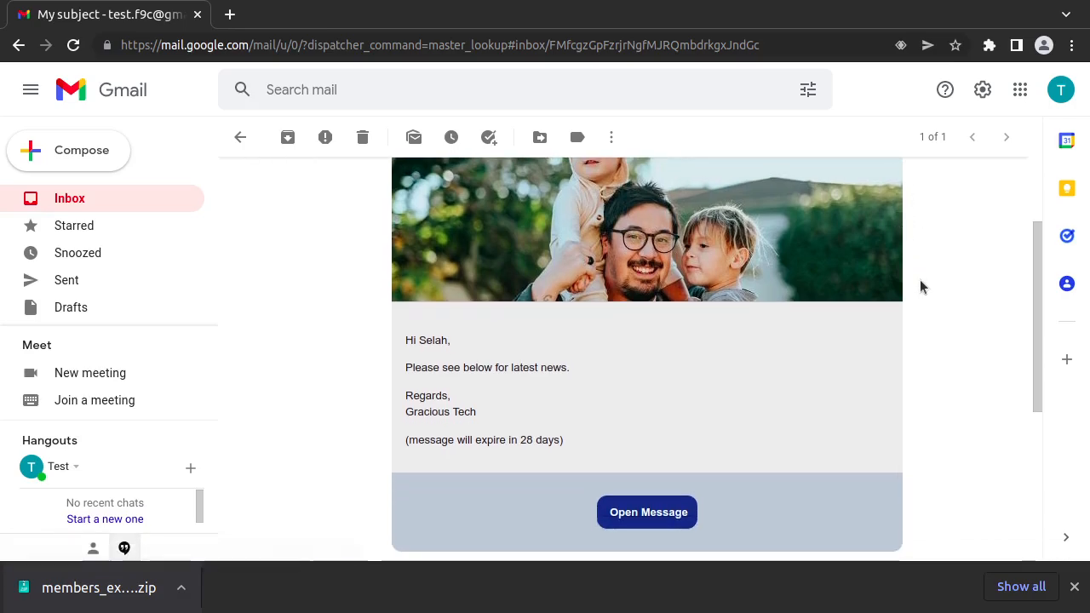
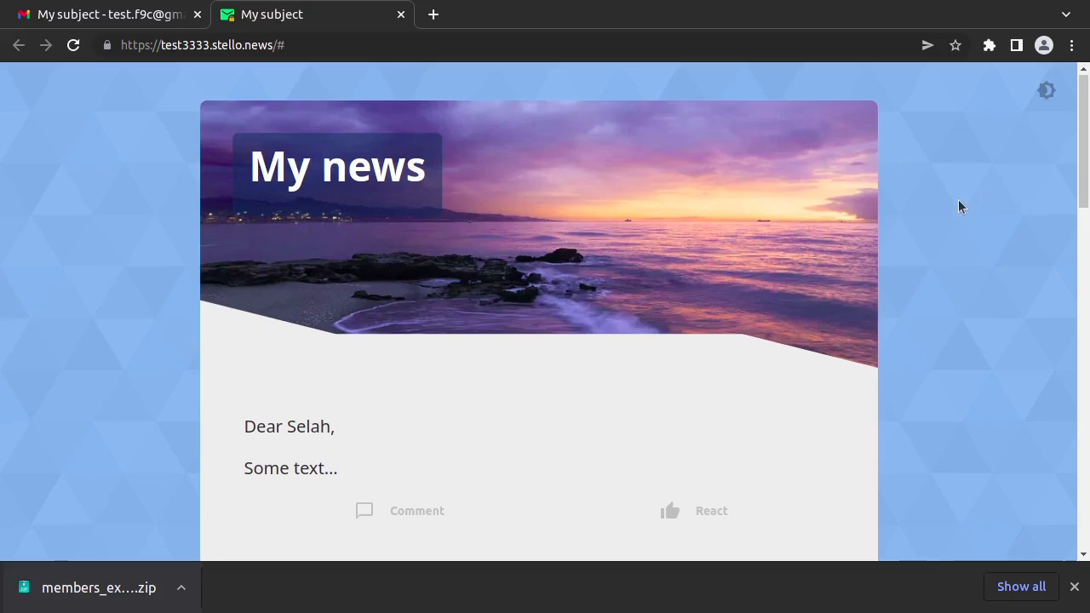
# Step: Advance the family-news photo slideshow to the flower photo
pyautogui.scroll(-4, 946, 203)
pyautogui.scroll(-2, 913, 212)
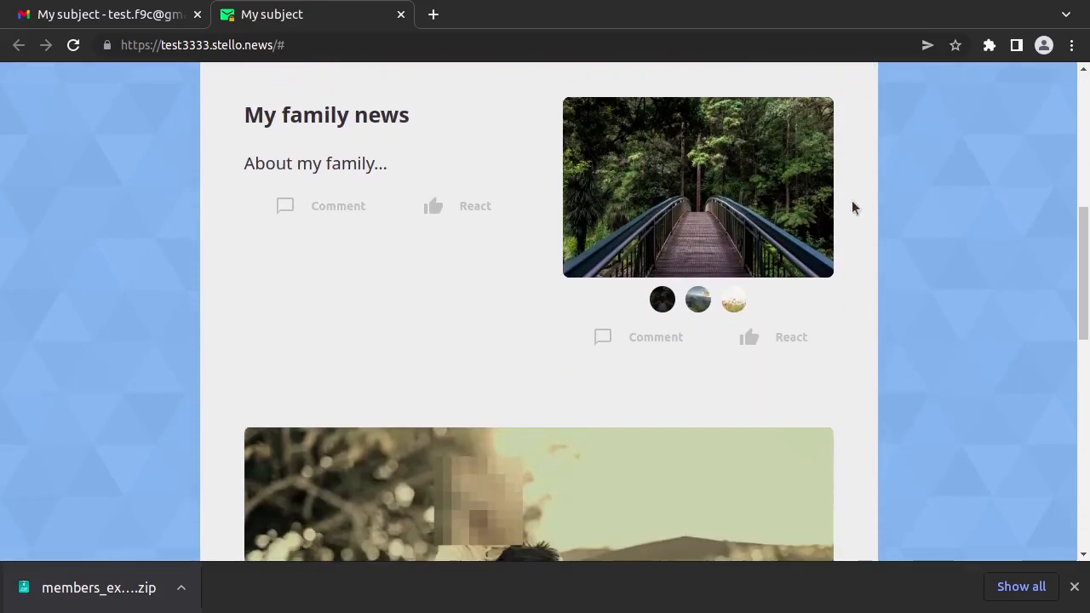
pyautogui.click(820, 201)
pyautogui.click(820, 201)
pyautogui.click(820, 201)
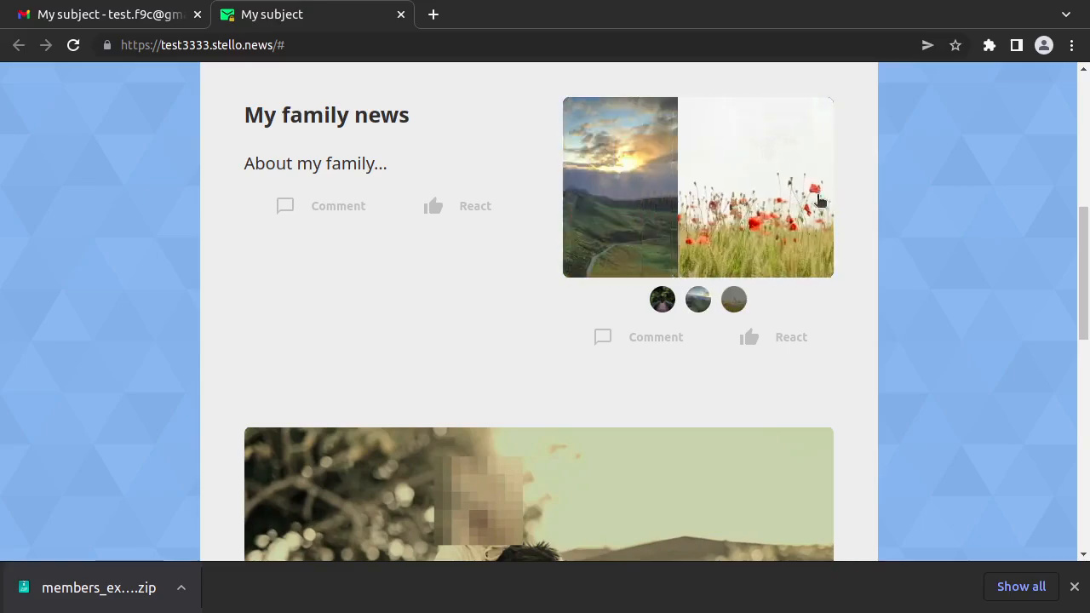
pyautogui.scroll(-2, 819, 202)
pyautogui.scroll(1, 799, 207)
pyautogui.click(801, 201)
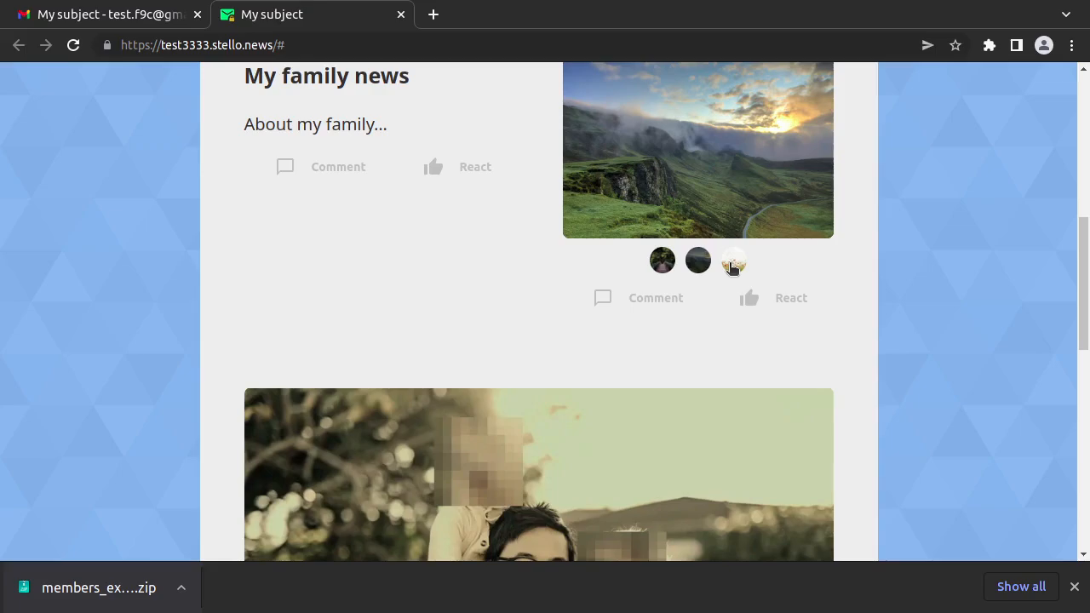
pyautogui.click(733, 264)
# Step: React to the flower photo with a thumbs-up and post the comment 'Nice flowers!'
pyautogui.scroll(1, 774, 360)
pyautogui.moveTo(773, 391)
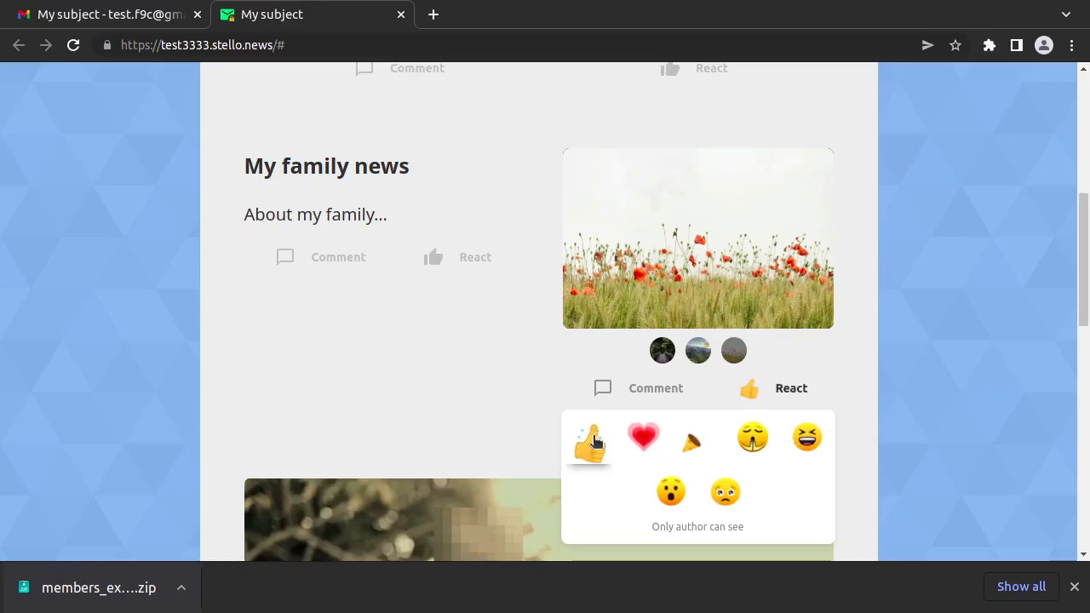
pyautogui.click(641, 397)
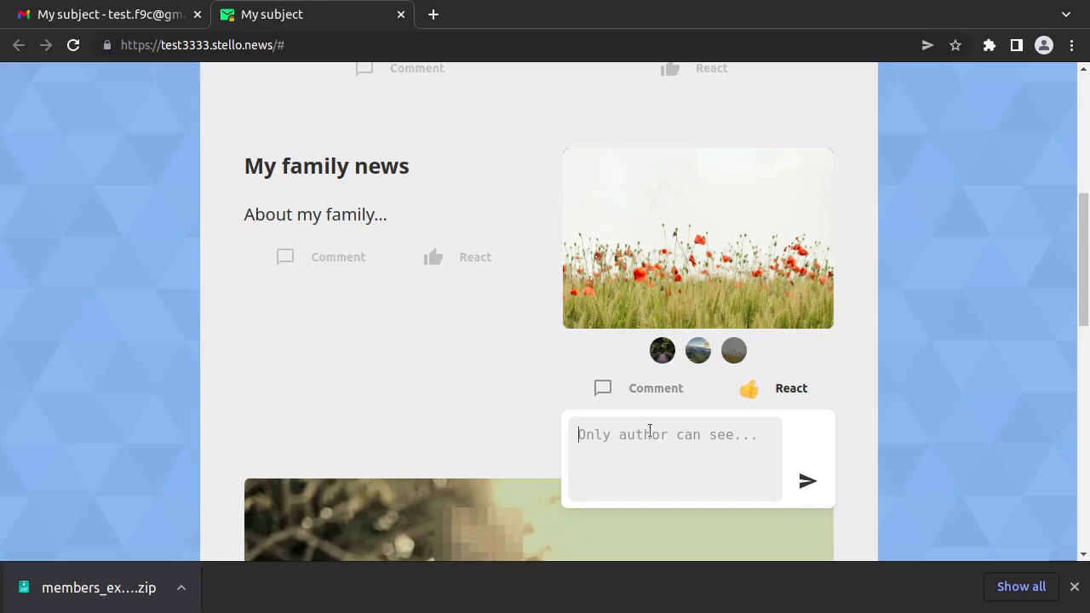
pyautogui.write('Nice flowers!')
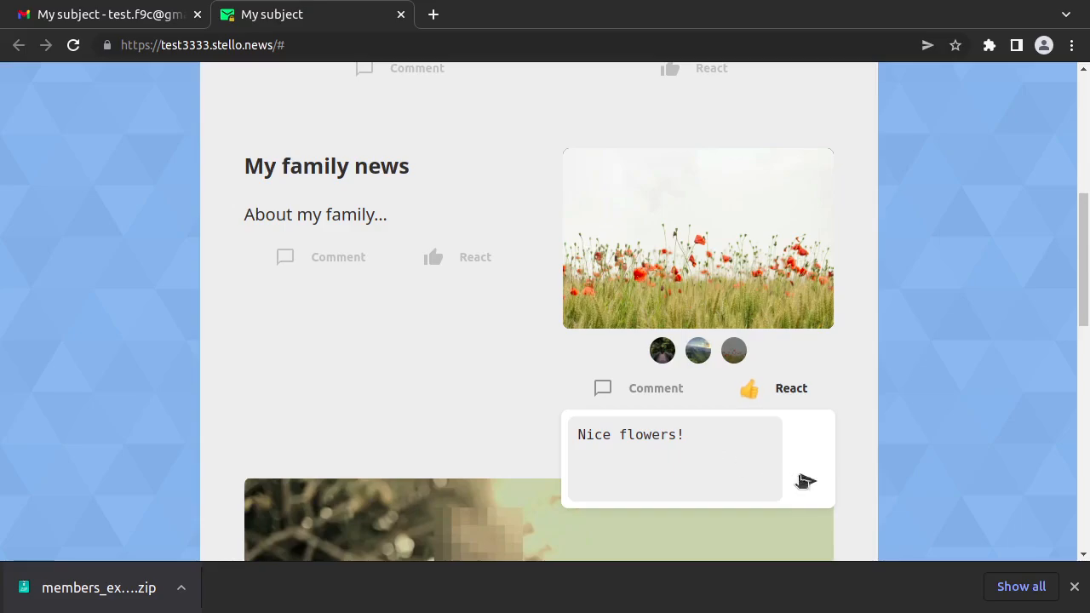
pyautogui.click(807, 481)
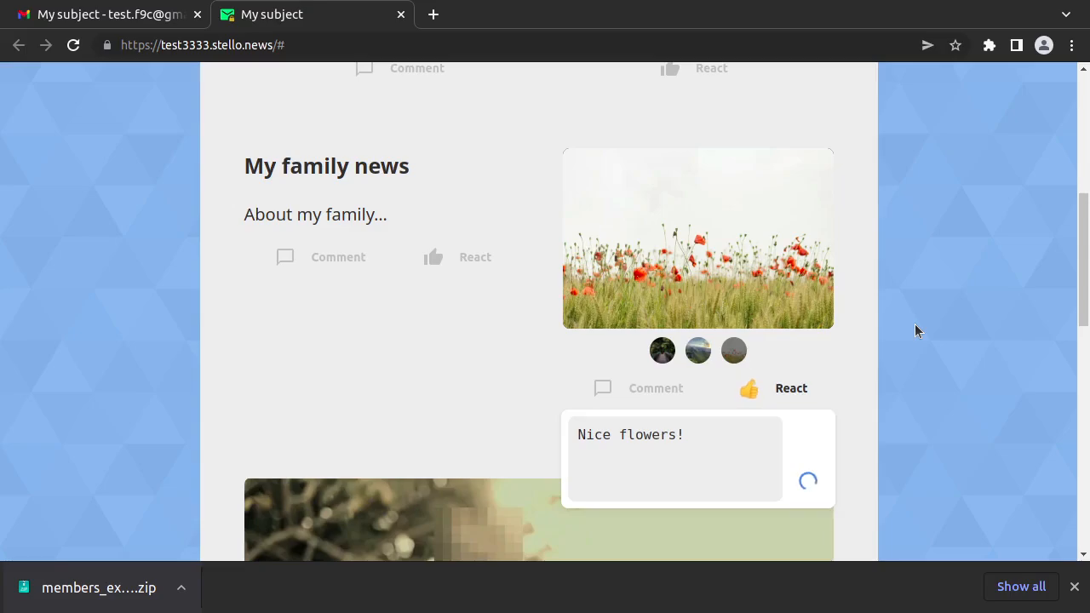
pyautogui.scroll(-3, 914, 323)
# Step: Send 'Thanks for the message!' from the Secure reply box at the message's end
pyautogui.scroll(1, 902, 334)
pyautogui.scroll(-3, 901, 334)
pyautogui.scroll(-3, 902, 340)
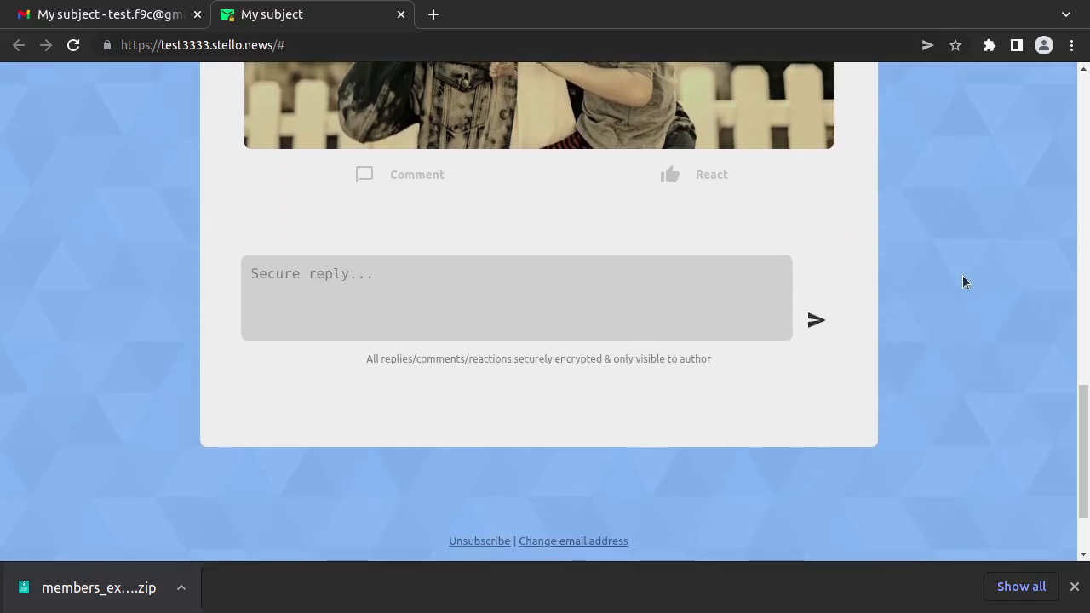
pyautogui.write('Thanks fro the')
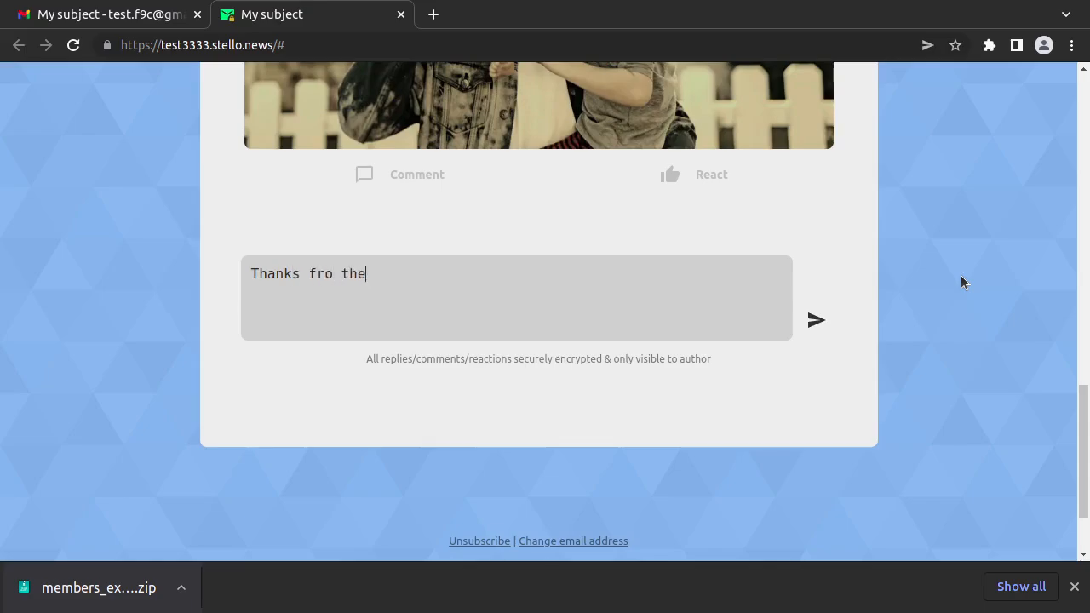
pyautogui.write(' message!')
pyautogui.click(811, 321)
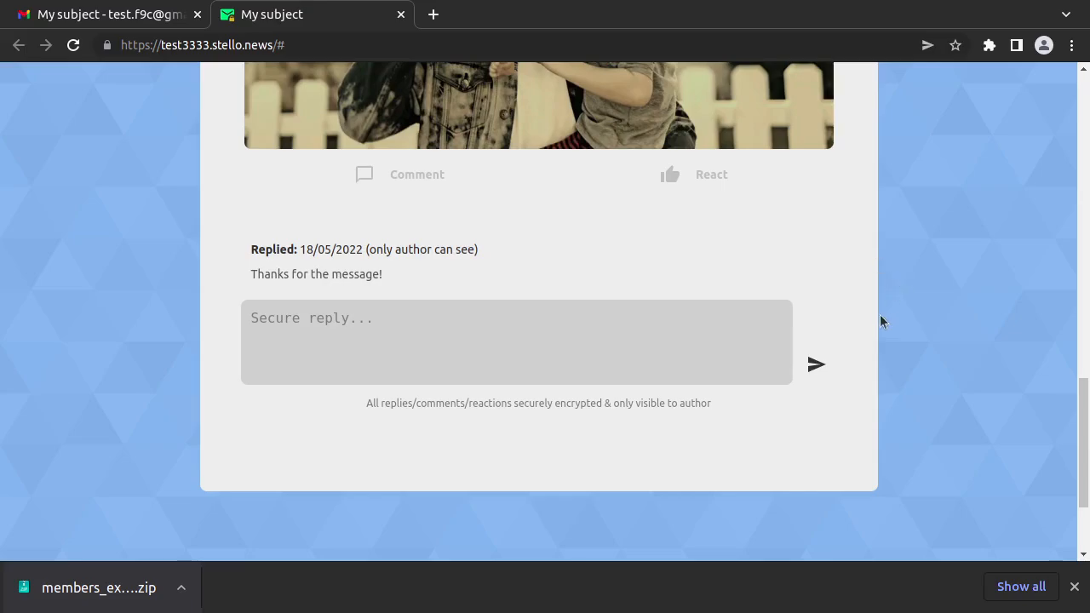
pyautogui.scroll(-3, 903, 238)
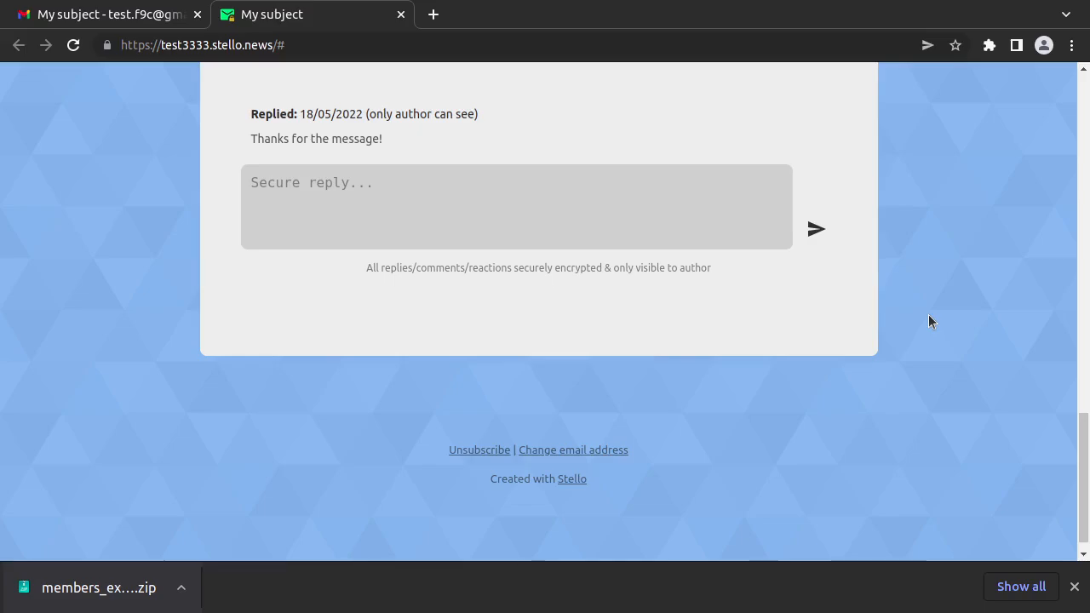
pyautogui.click(557, 449)
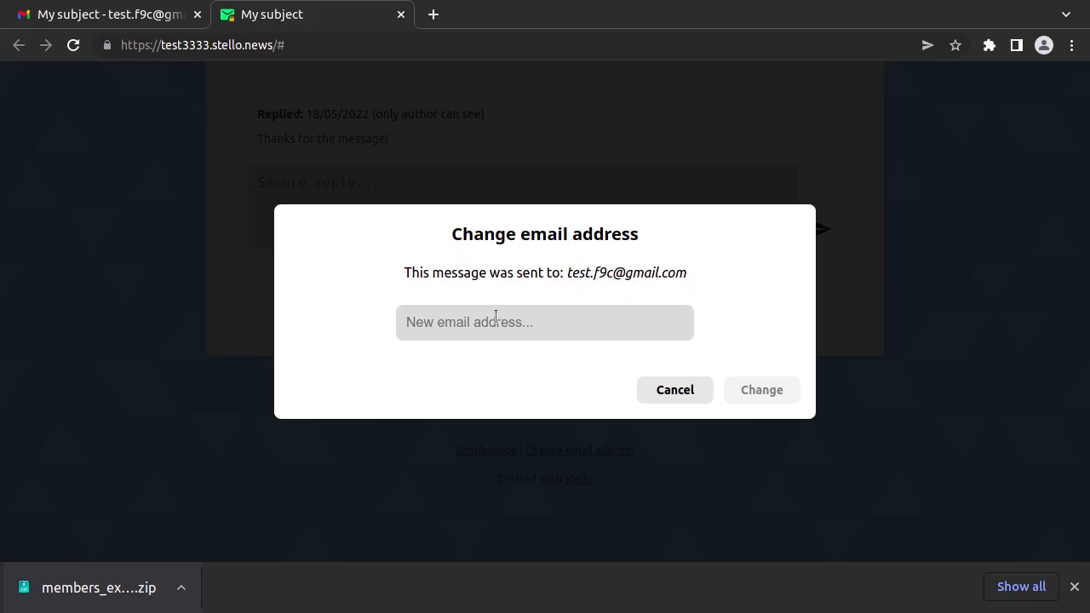
pyautogui.click(687, 390)
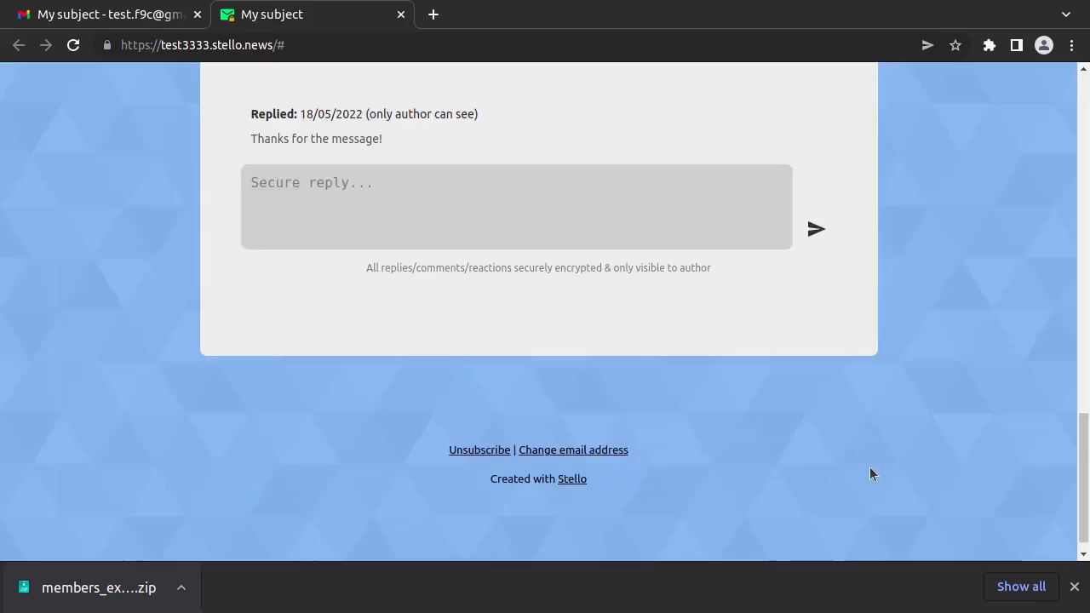
pyautogui.moveTo(1083, 459); pyautogui.dragTo(1063, 74)
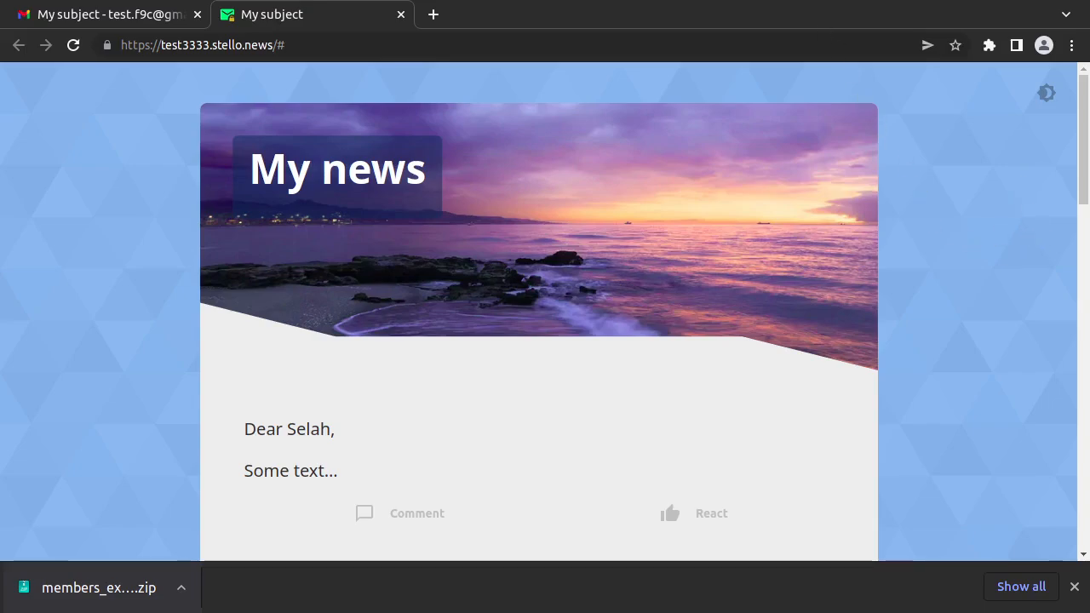
# Step: Back in Stello, download new responses on the Responses page to list the reply and comment
pyautogui.hotkey('alt', 'Tab')
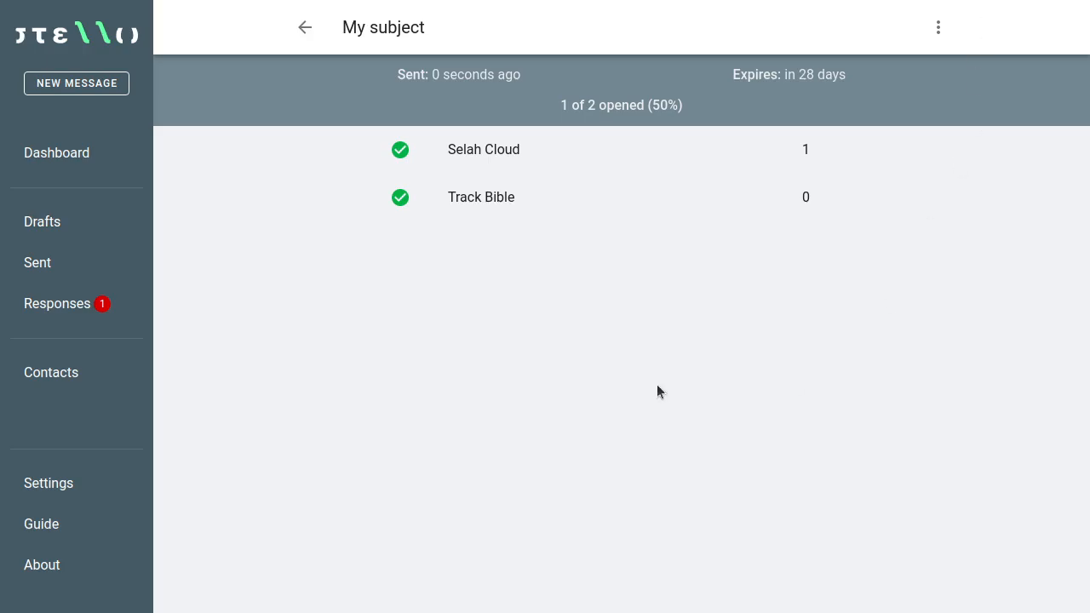
pyautogui.click(74, 303)
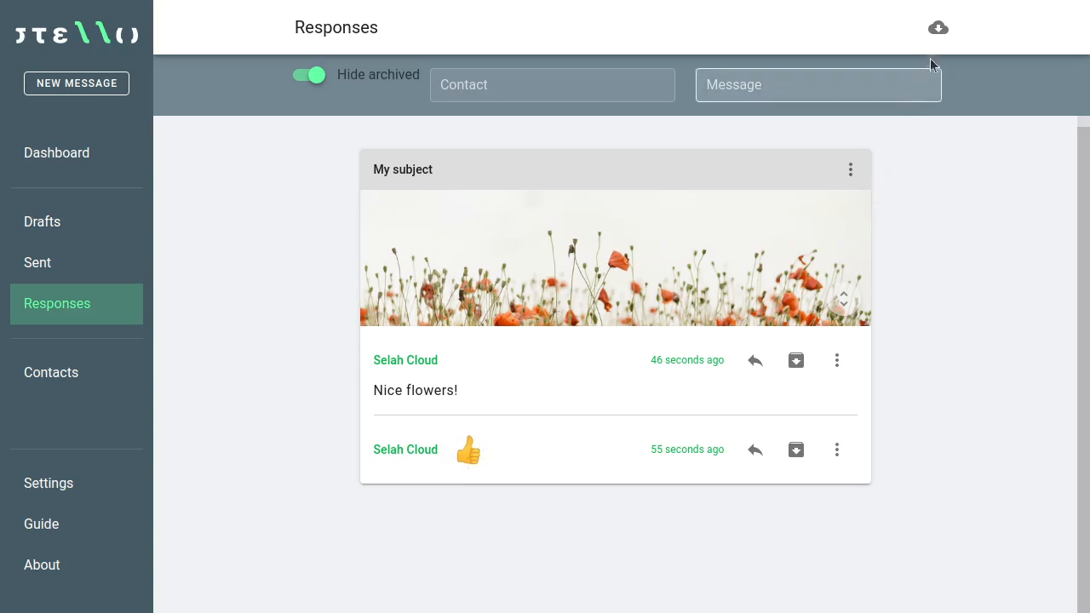
pyautogui.click(938, 30)
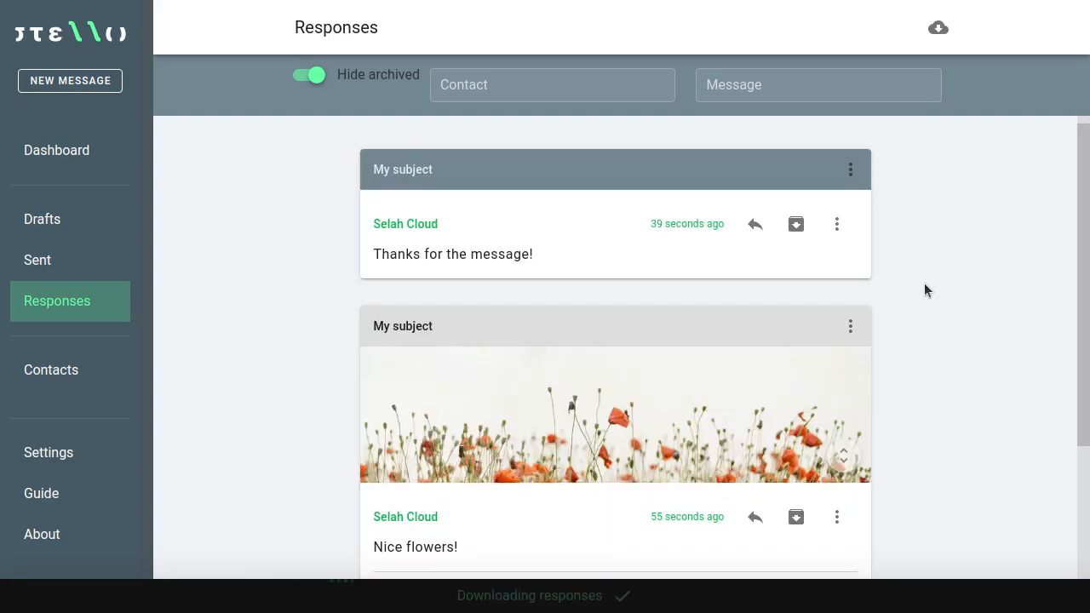
pyautogui.scroll(-3, 924, 292)
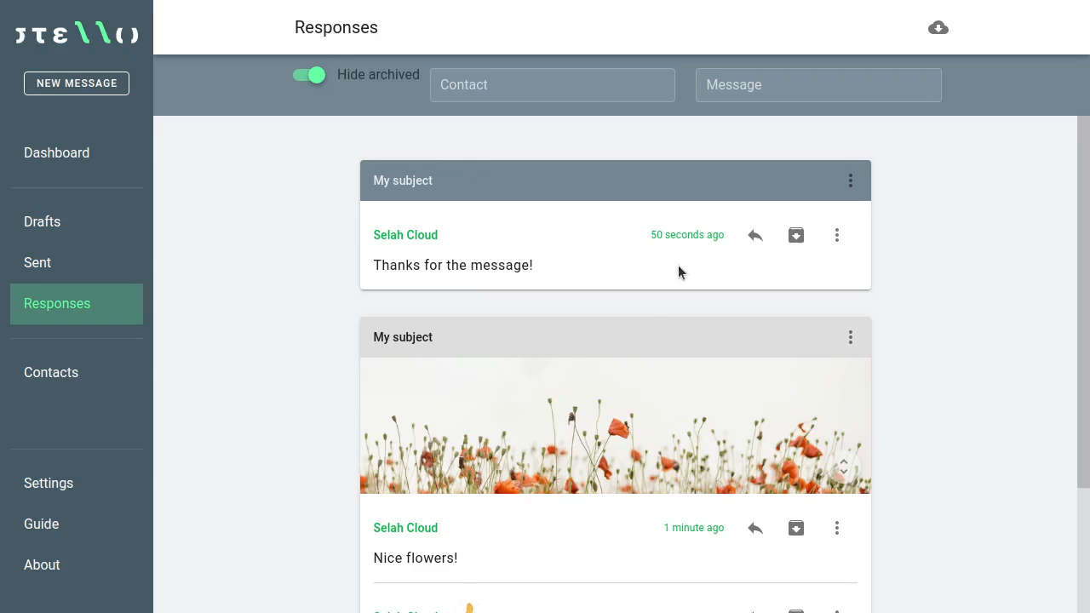
# Step: Answer the 'Thanks for the message!' response with 'Thanks for your reply!'
pyautogui.click(755, 236)
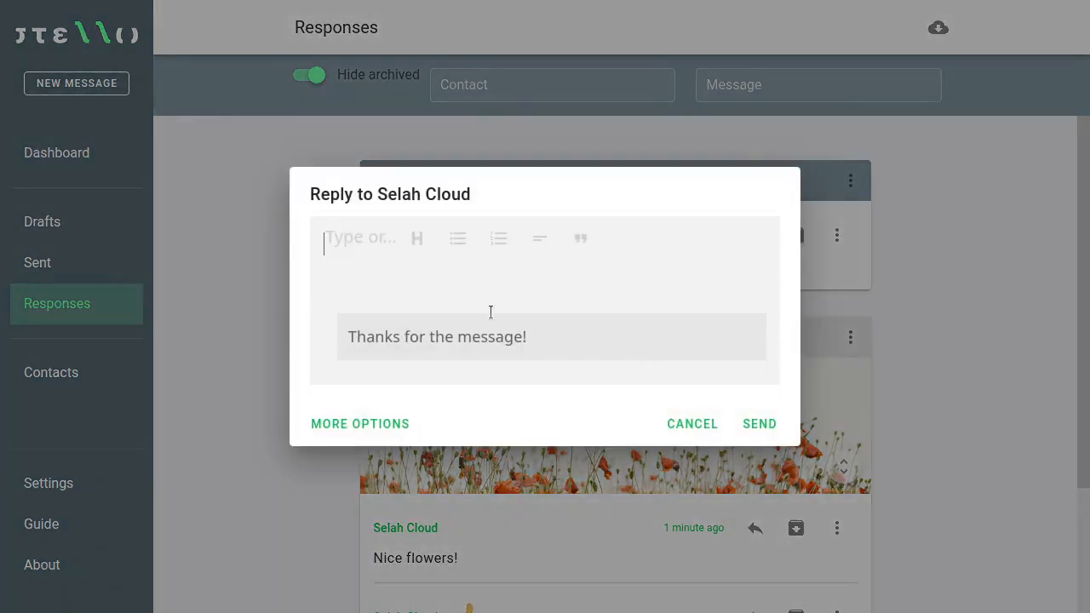
pyautogui.write('Thanks for your reply!')
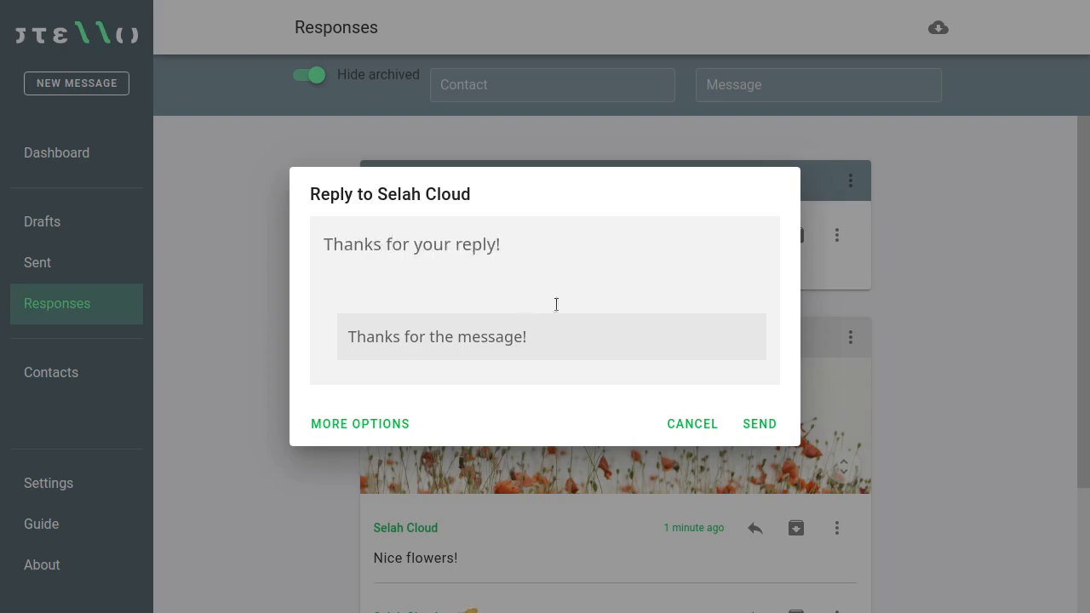
pyautogui.click(760, 424)
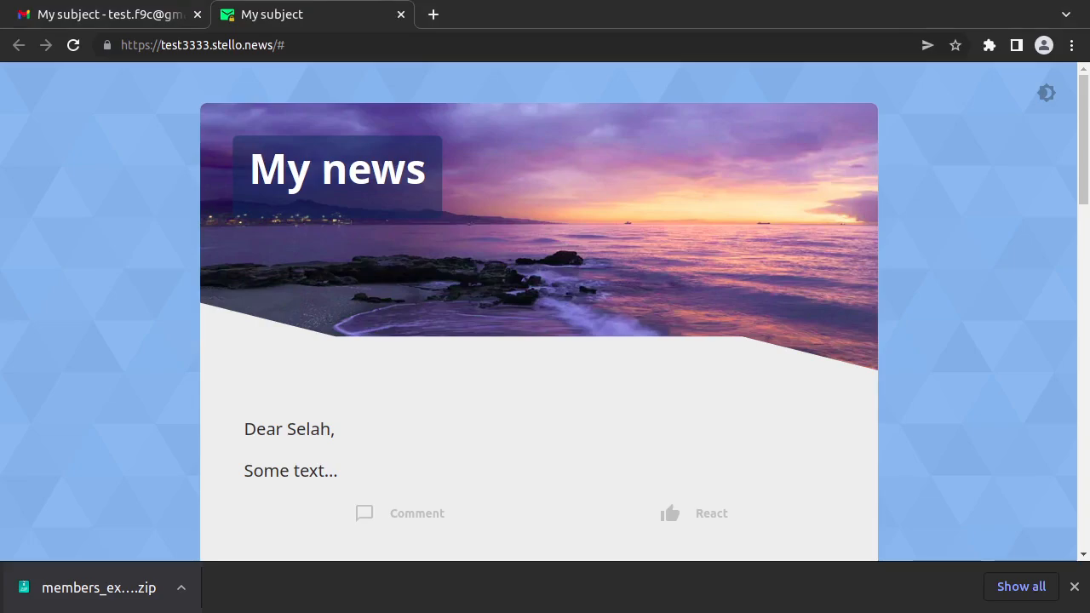
# Step: In the Gmail inbox, open and read the Stello new-reply notification email
pyautogui.click(141, 13)
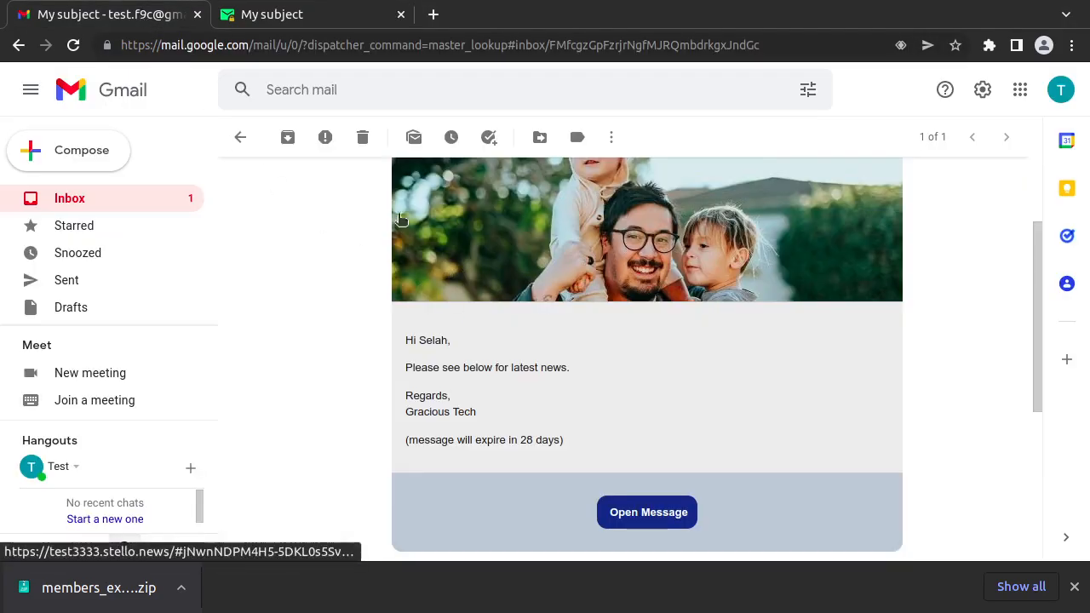
pyautogui.click(108, 196)
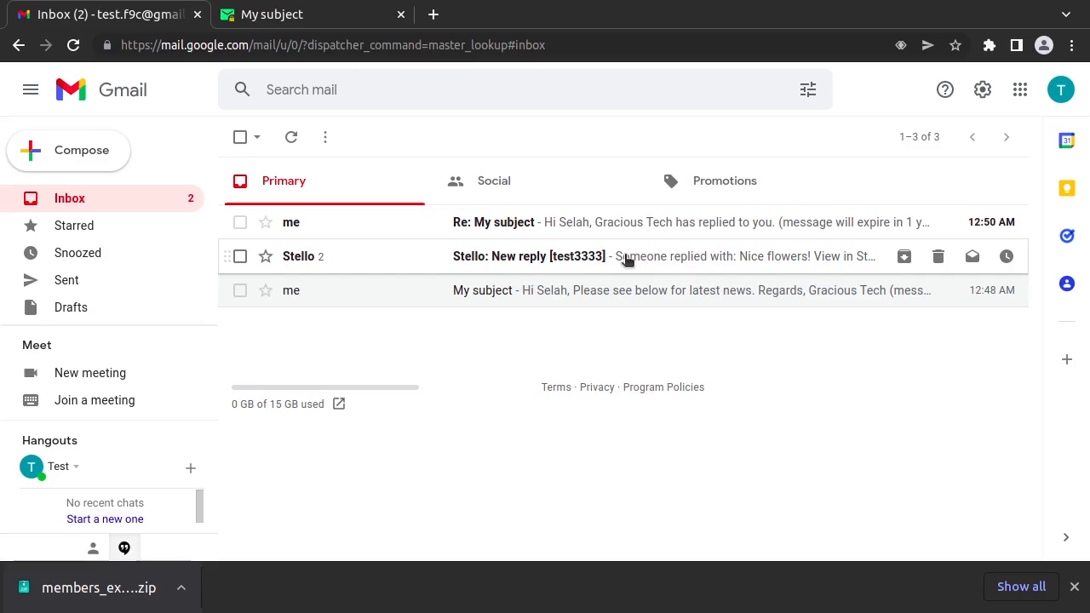
pyautogui.click(624, 258)
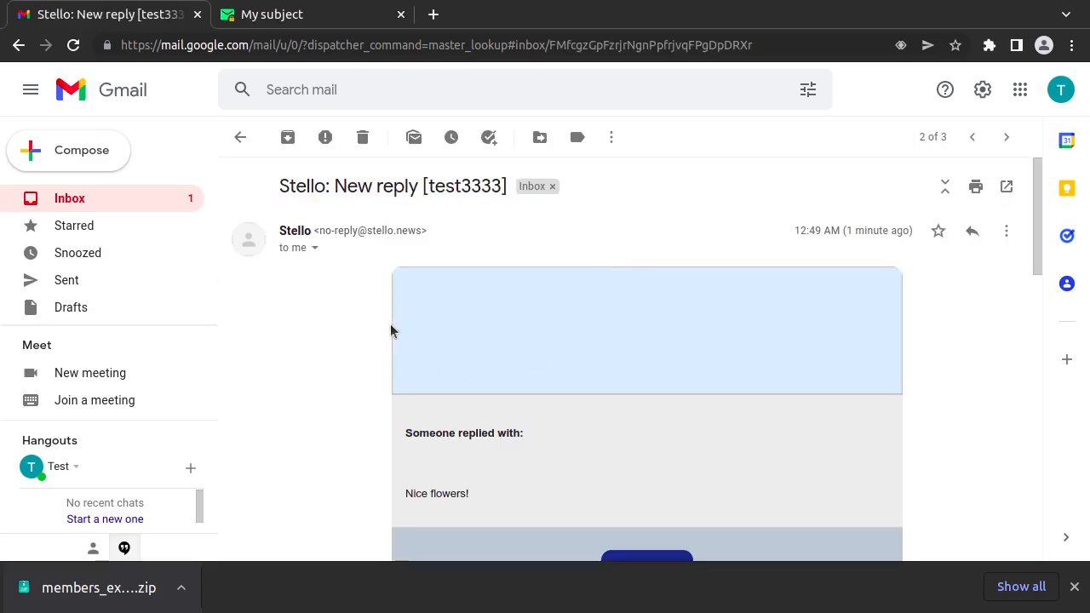
pyautogui.scroll(-1, 358, 342)
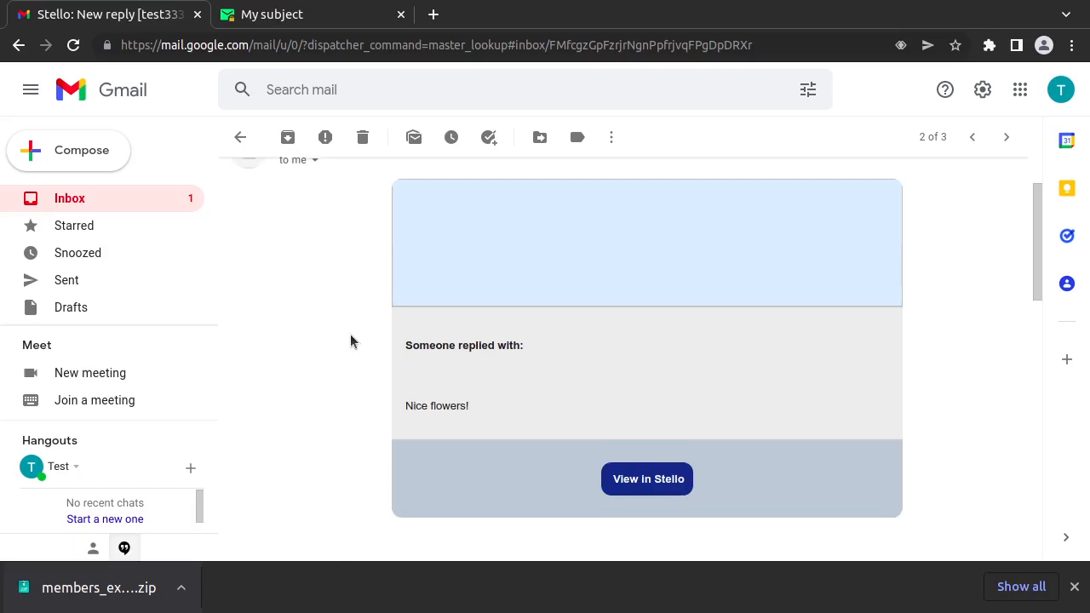
pyautogui.scroll(1, 351, 334)
pyautogui.scroll(-3, 335, 339)
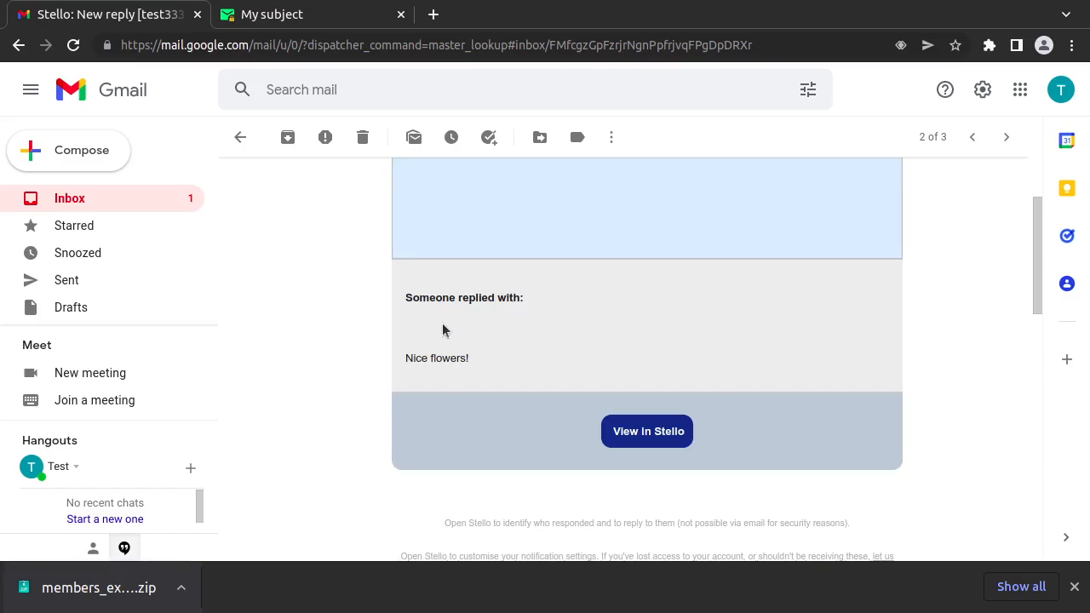
pyautogui.scroll(3, 445, 323)
# Step: Open the 'Re: My subject' email and launch its Open Reply link in a new tab
pyautogui.click(243, 138)
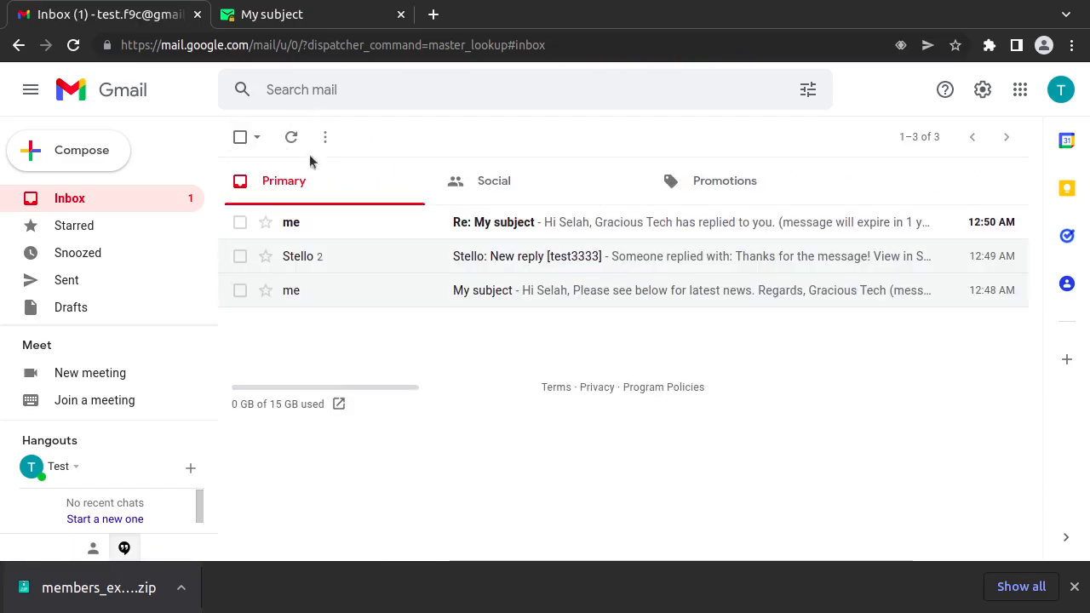
pyautogui.click(562, 222)
pyautogui.scroll(-3, 643, 305)
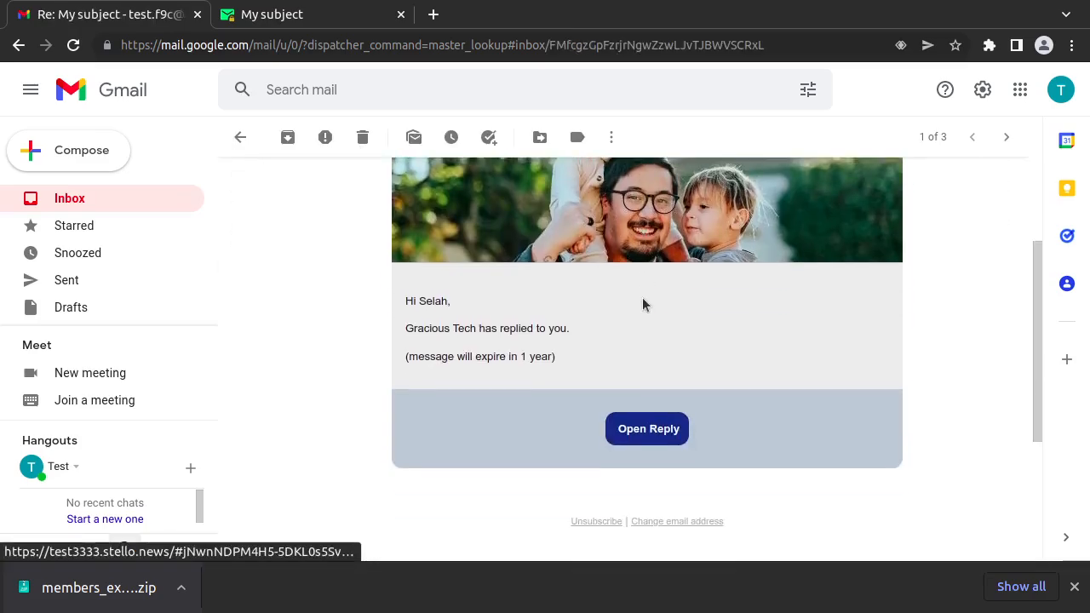
pyautogui.scroll(3, 643, 305)
pyautogui.scroll(-2, 643, 308)
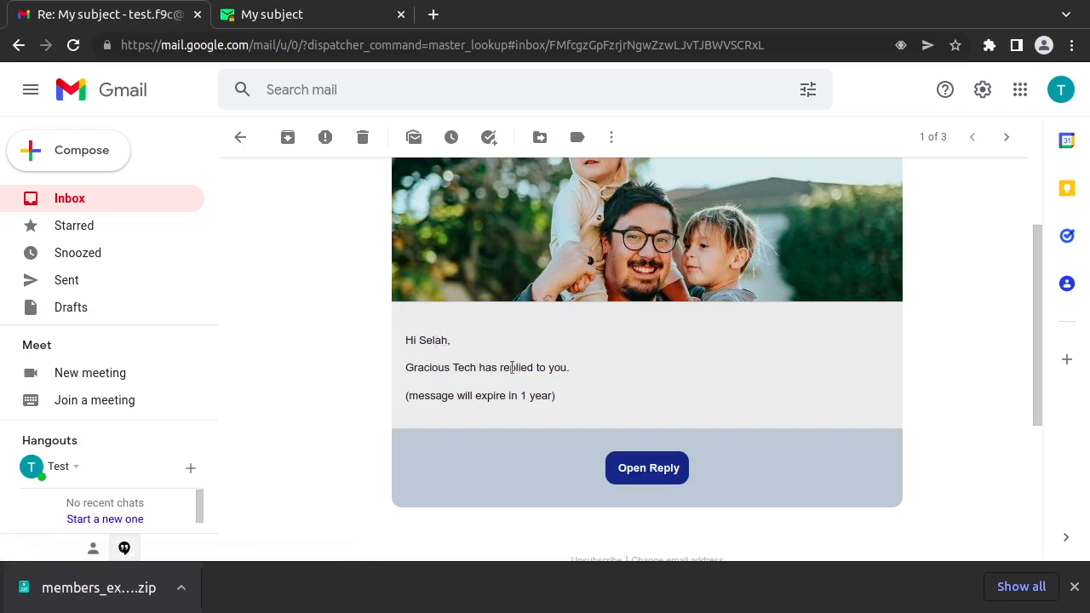
pyautogui.scroll(-1, 626, 379)
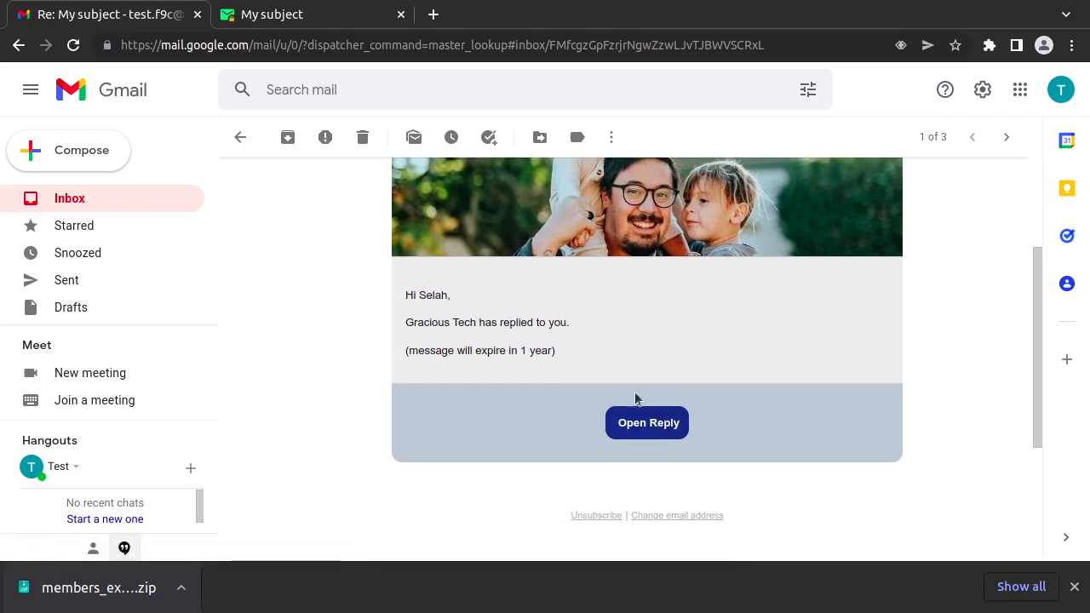
pyautogui.click(648, 426)
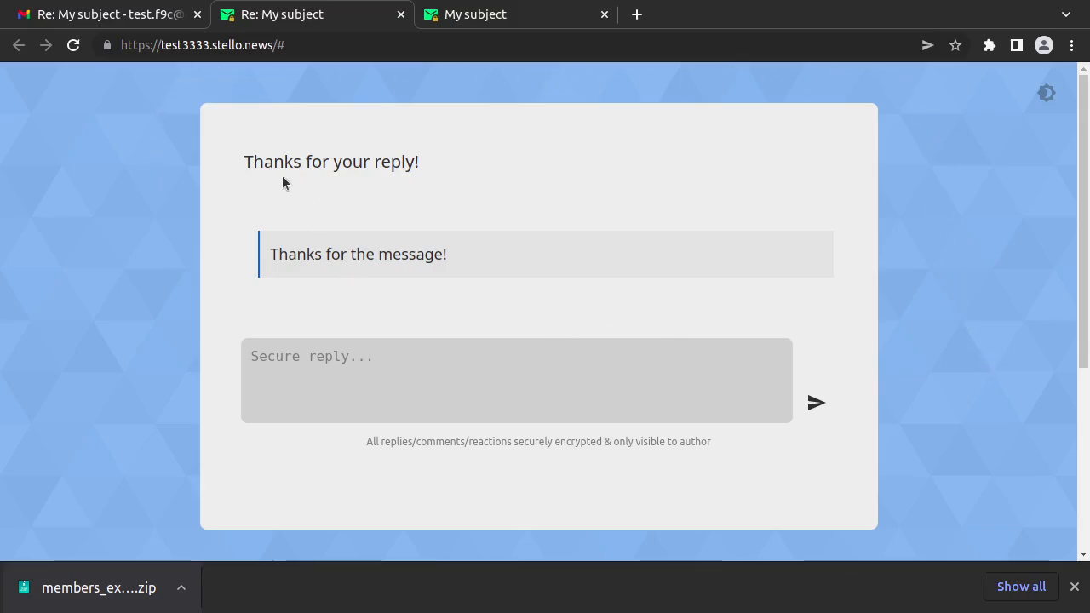
# Step: Read the 'Thanks for your reply!' page, selecting its heading and focusing the secure reply box
pyautogui.moveTo(245, 162); pyautogui.dragTo(422, 165)
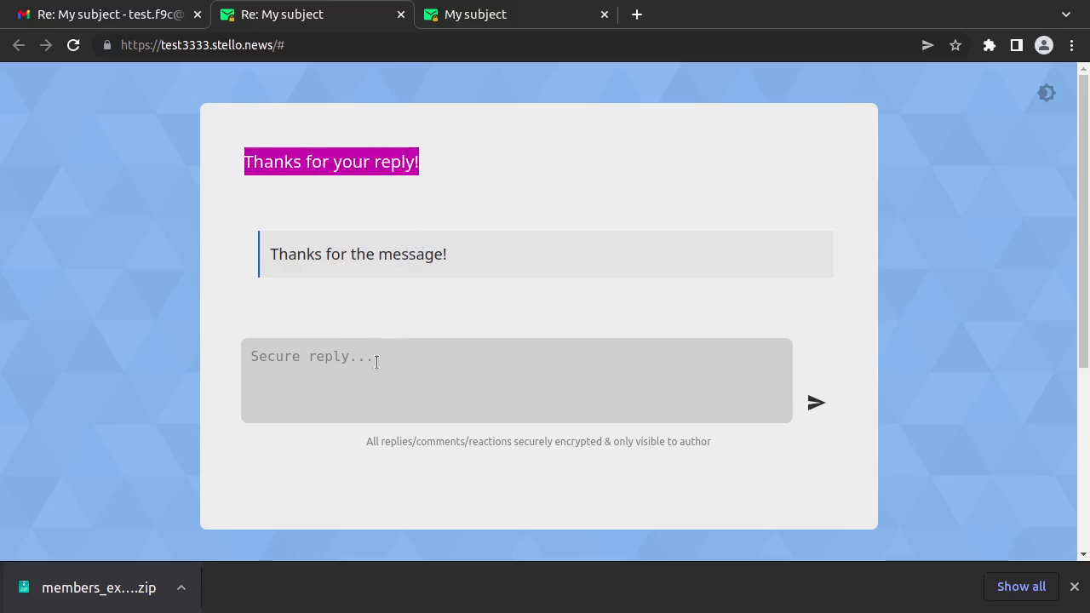
pyautogui.click(429, 216)
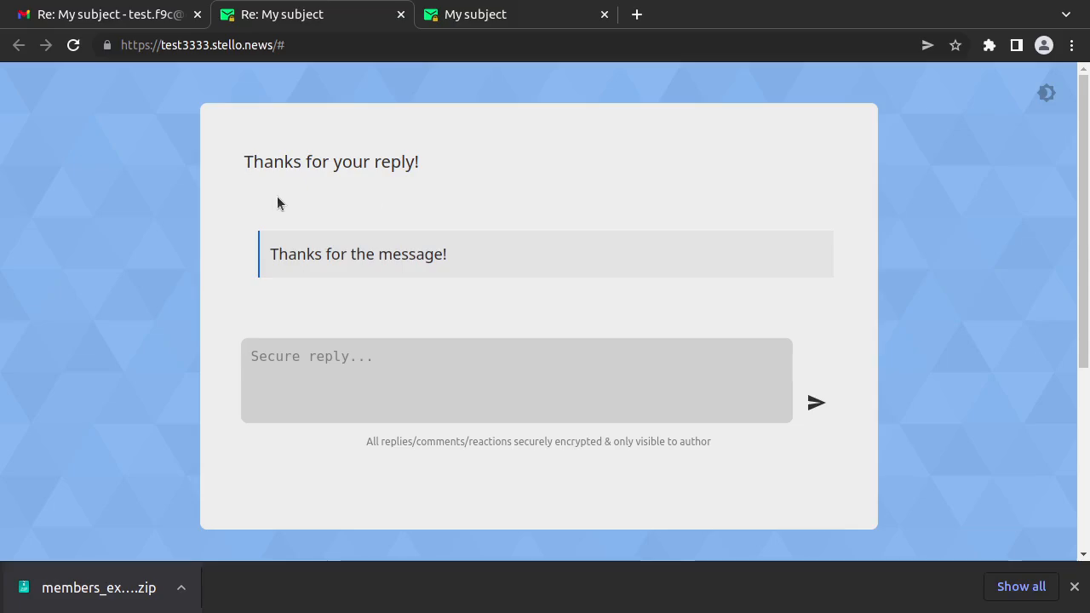
pyautogui.moveTo(244, 161); pyautogui.dragTo(423, 164)
pyautogui.click(582, 377)
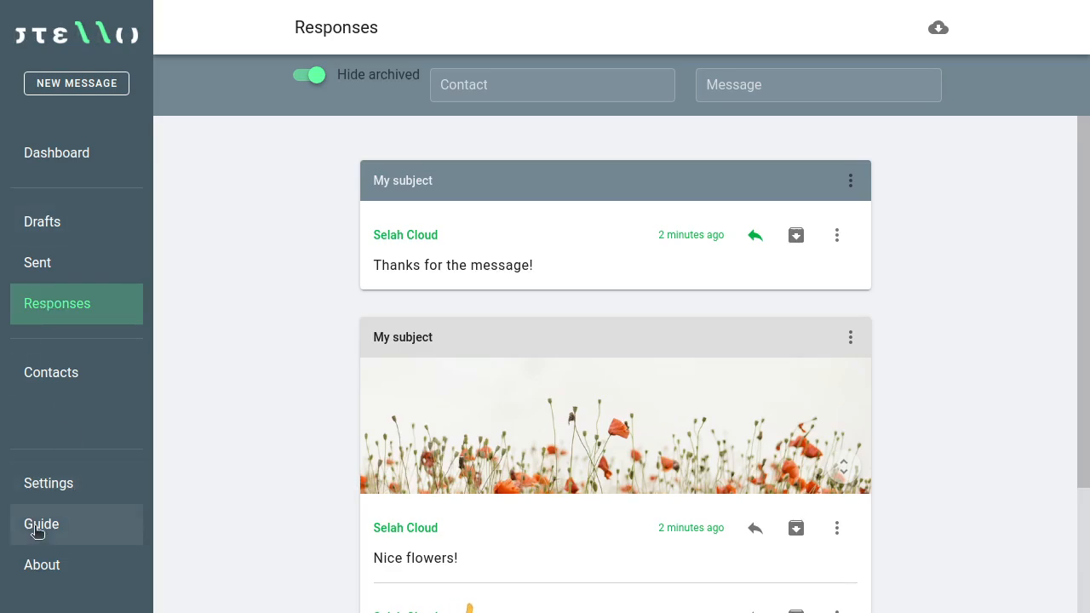
# Step: Open Stello's Settings page and look over its options
pyautogui.click(94, 491)
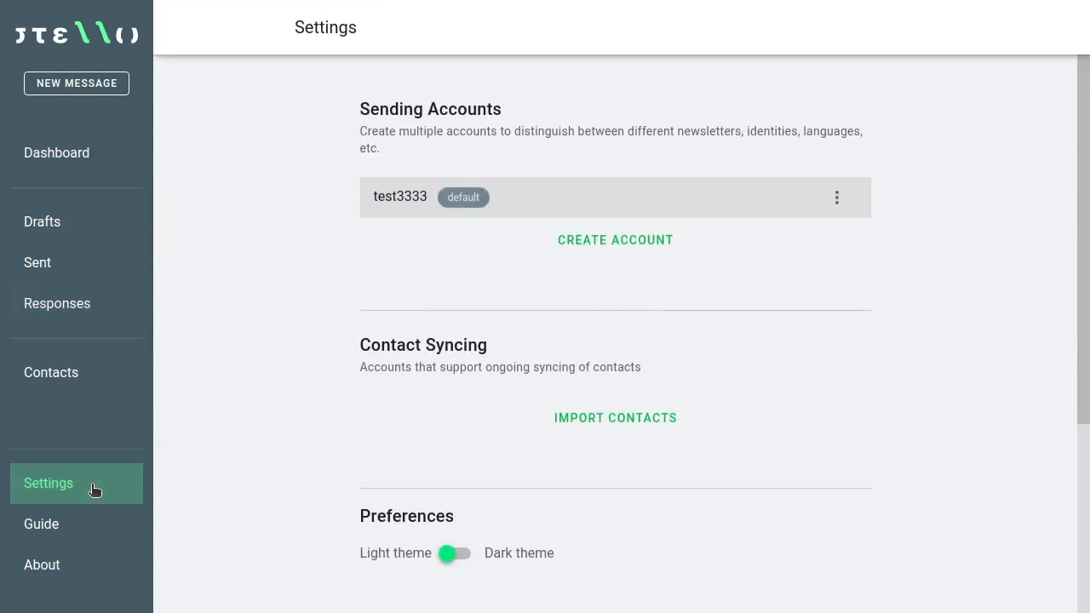
pyautogui.scroll(-3, 278, 318)
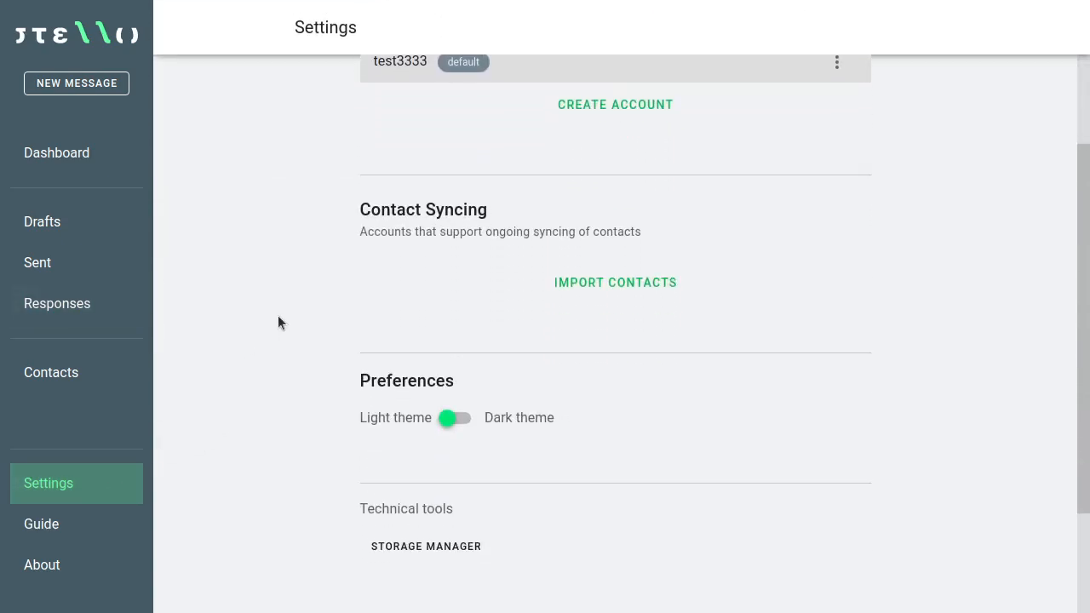
pyautogui.scroll(2, 284, 312)
pyautogui.scroll(1, 285, 313)
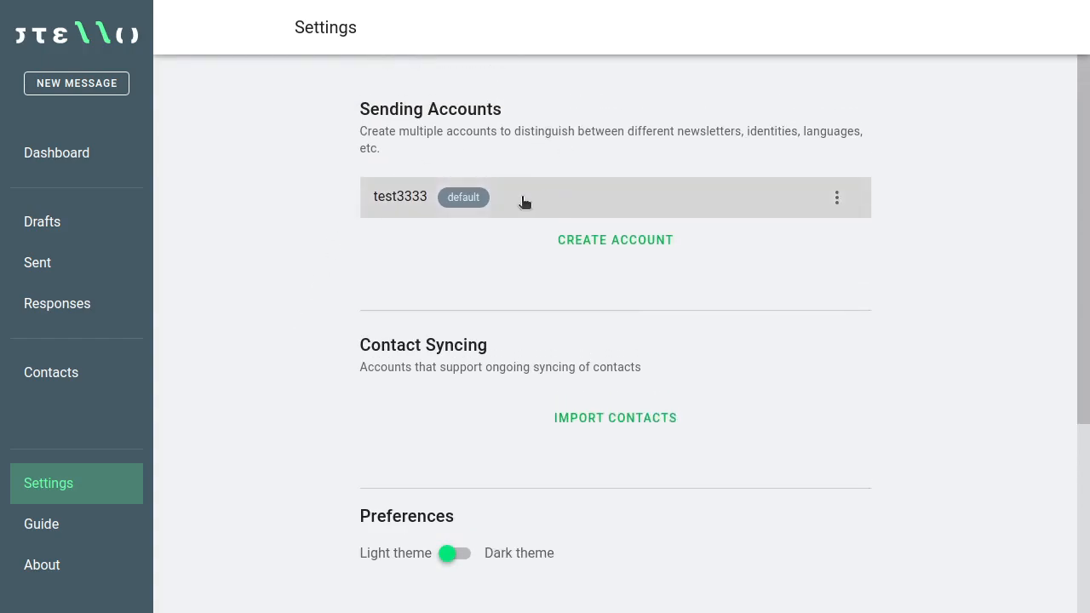
pyautogui.scroll(-3, 529, 201)
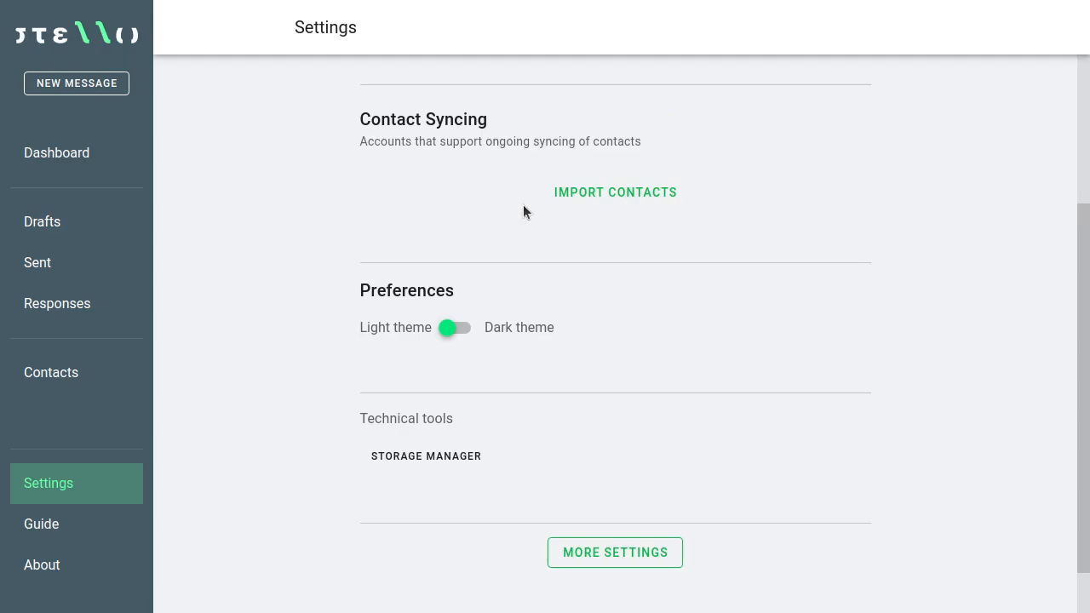
pyautogui.scroll(3, 523, 211)
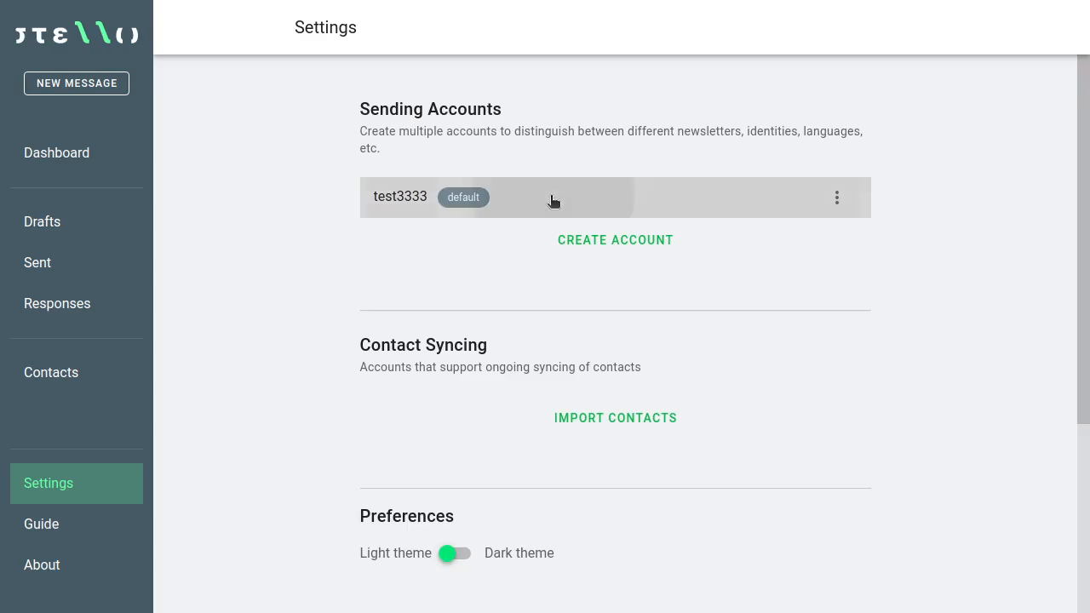
# Step: Open the test3333 sending account and scroll down to its Message appearance section
pyautogui.click(552, 201)
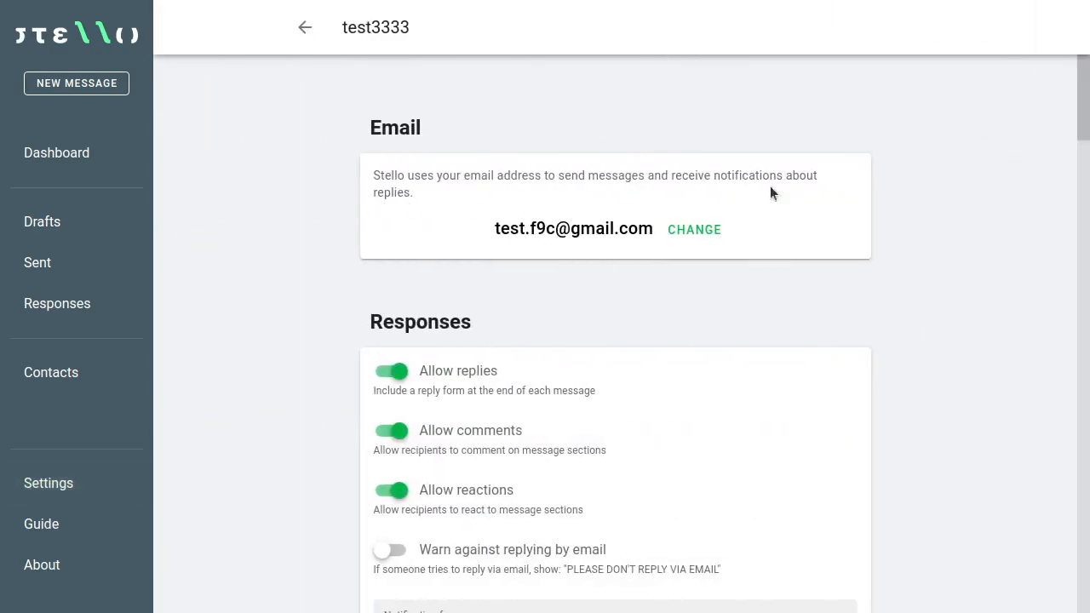
pyautogui.scroll(-3, 309, 211)
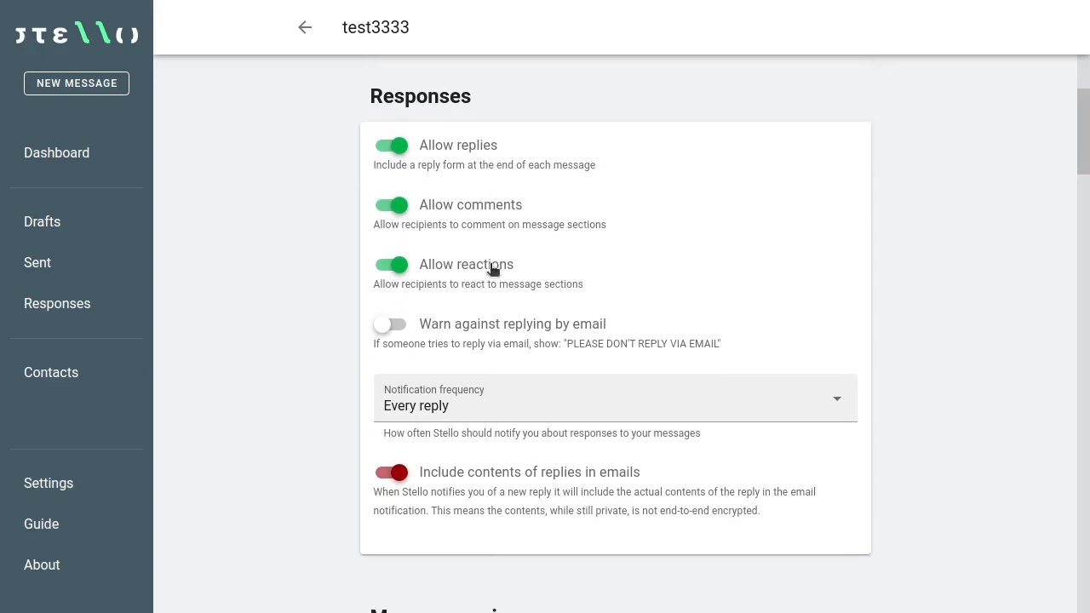
pyautogui.scroll(-2, 870, 198)
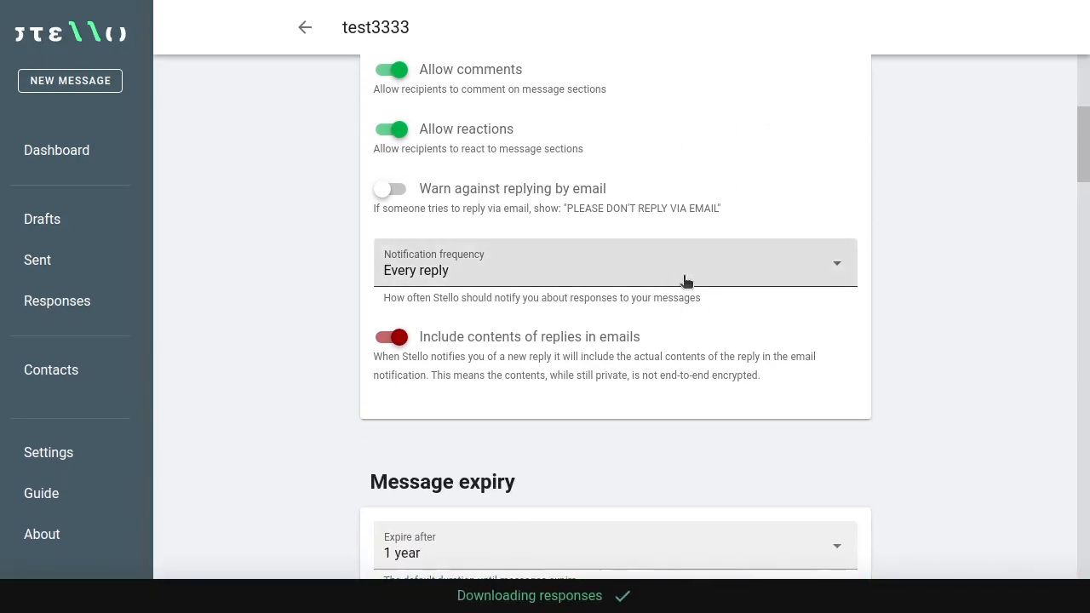
pyautogui.scroll(-1, 973, 266)
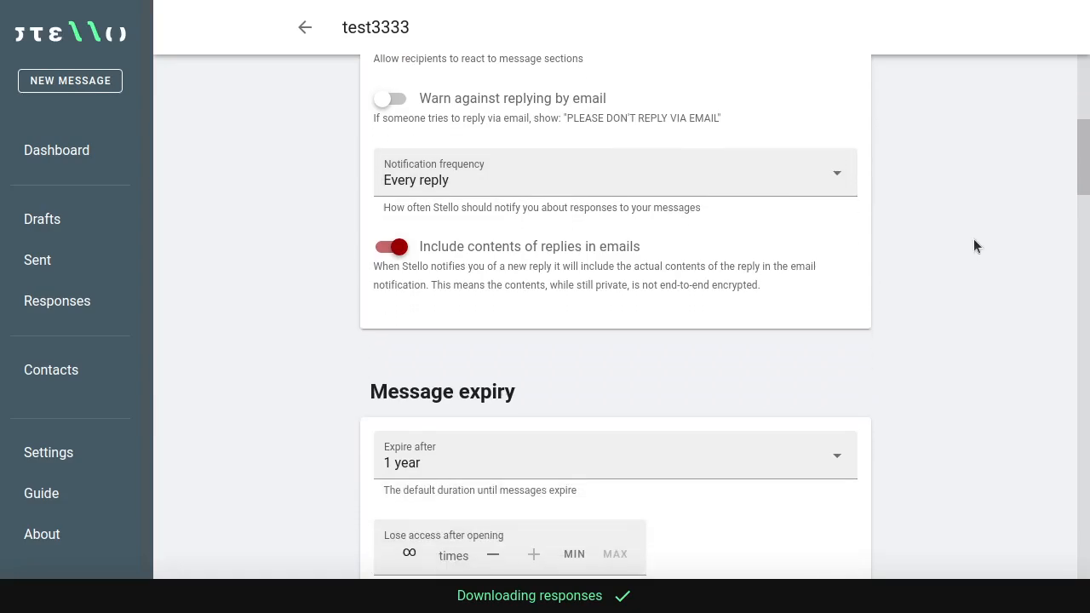
pyautogui.scroll(-3, 972, 241)
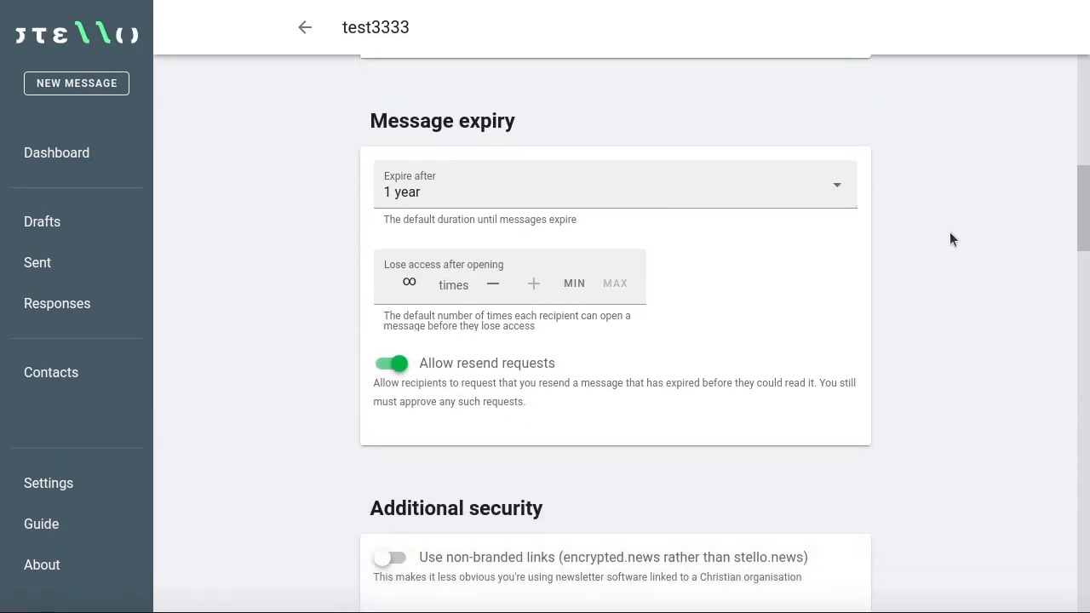
pyautogui.scroll(-1, 951, 232)
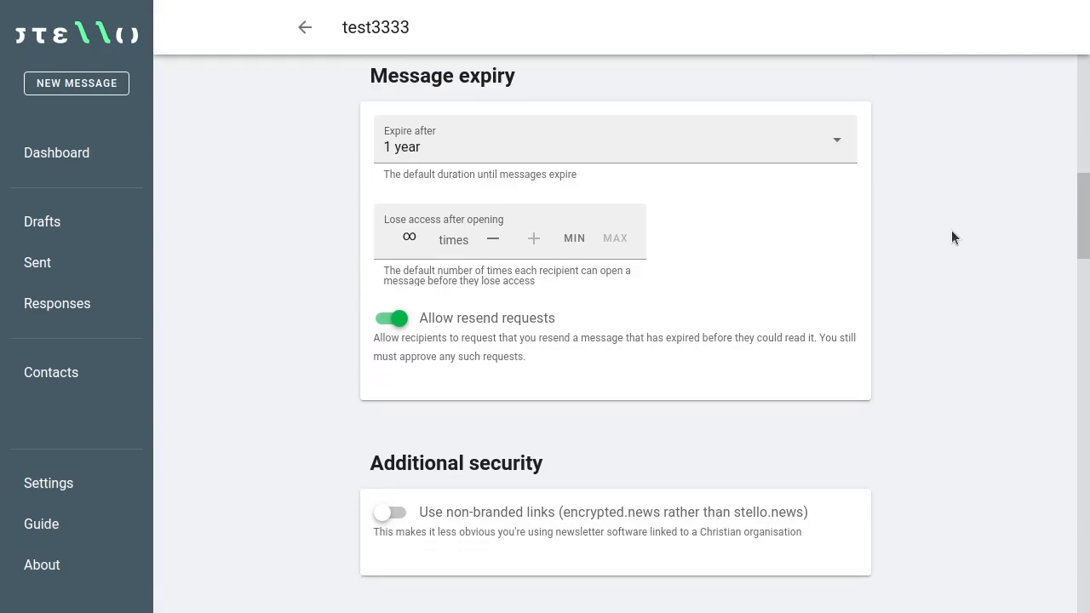
pyautogui.scroll(-2, 951, 230)
pyautogui.scroll(-5, 952, 238)
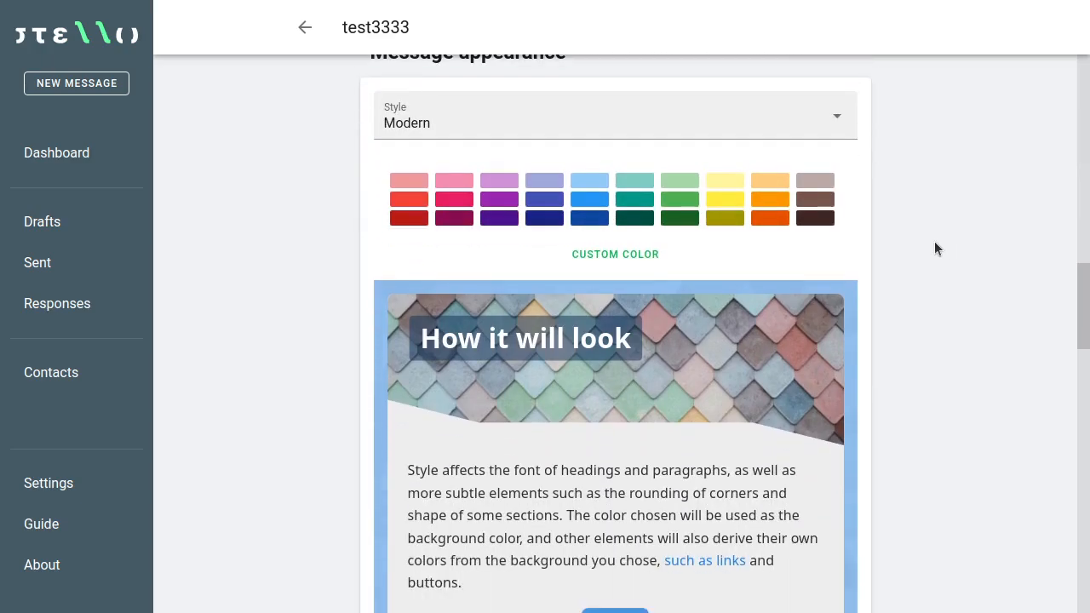
# Step: Pick the deep-orange colour swatch and change the test3333 message style from Modern to Formal
pyautogui.scroll(-3, 925, 247)
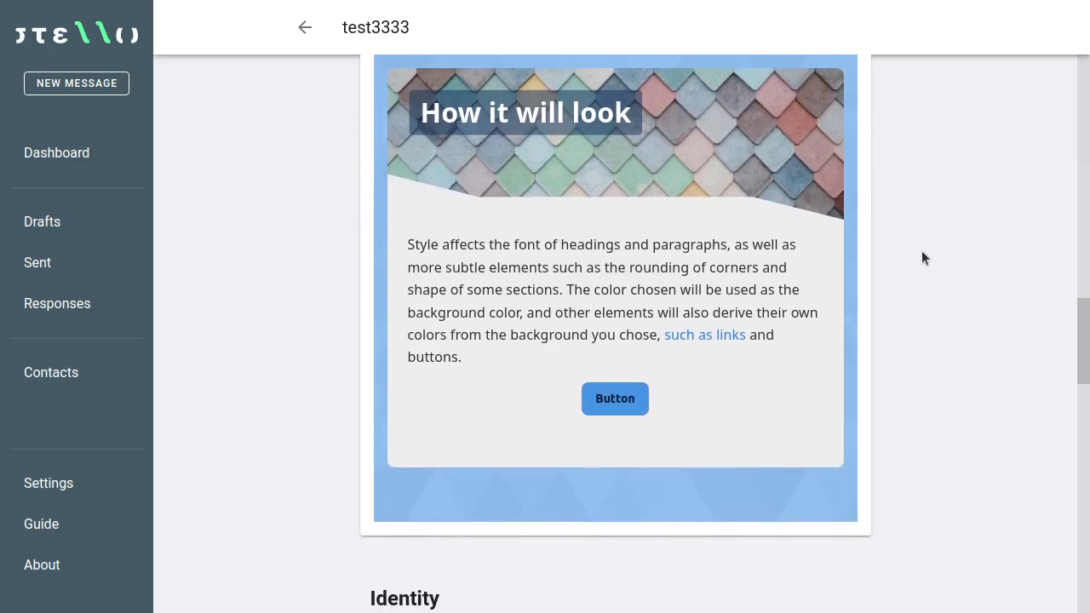
pyautogui.scroll(2, 921, 252)
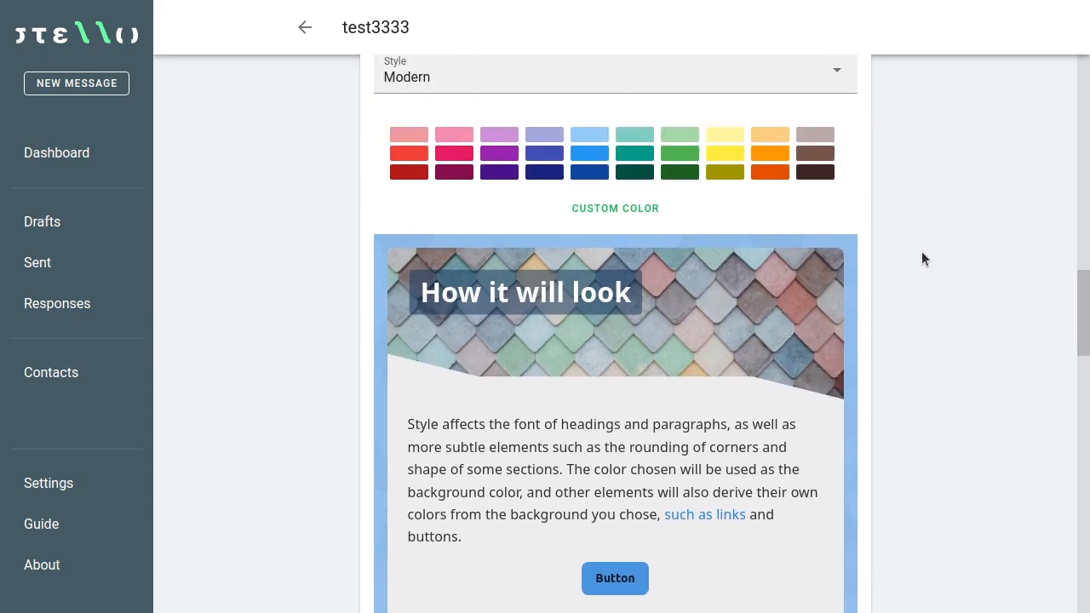
pyautogui.click(773, 173)
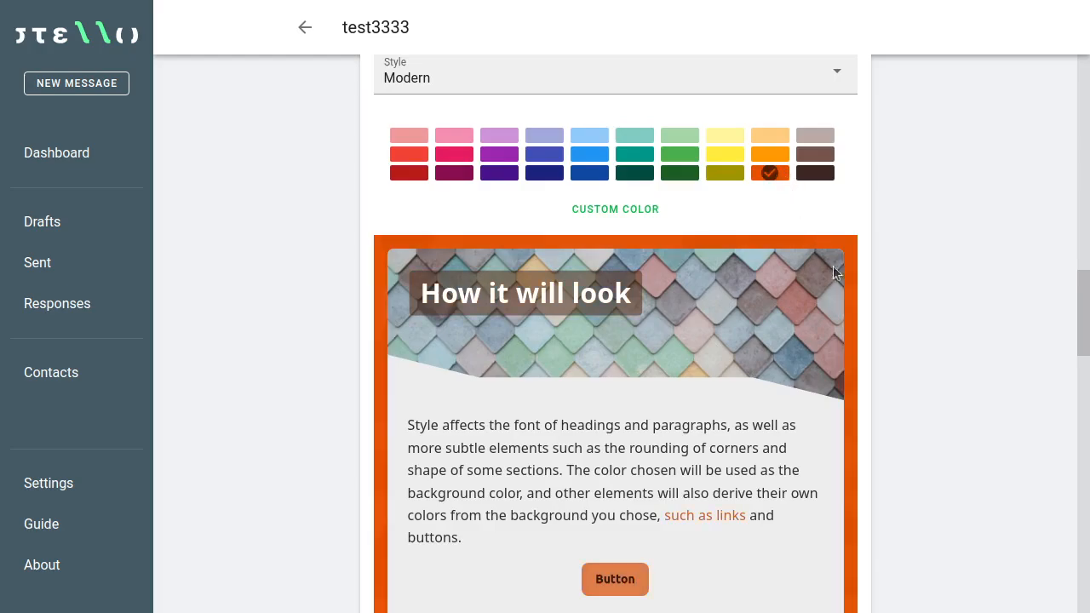
pyautogui.scroll(-1, 894, 306)
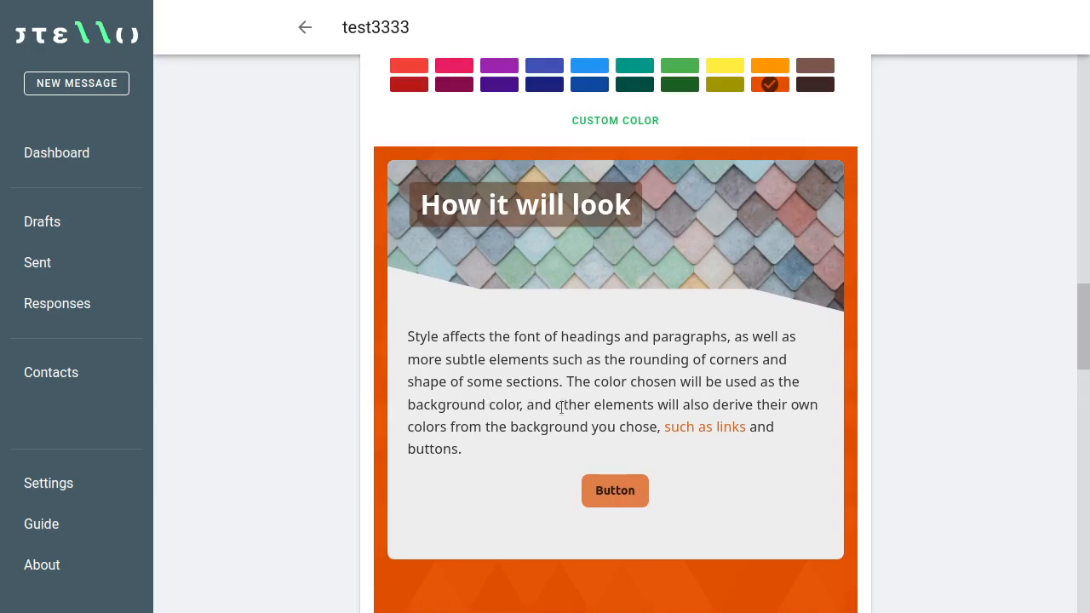
pyautogui.scroll(3, 561, 408)
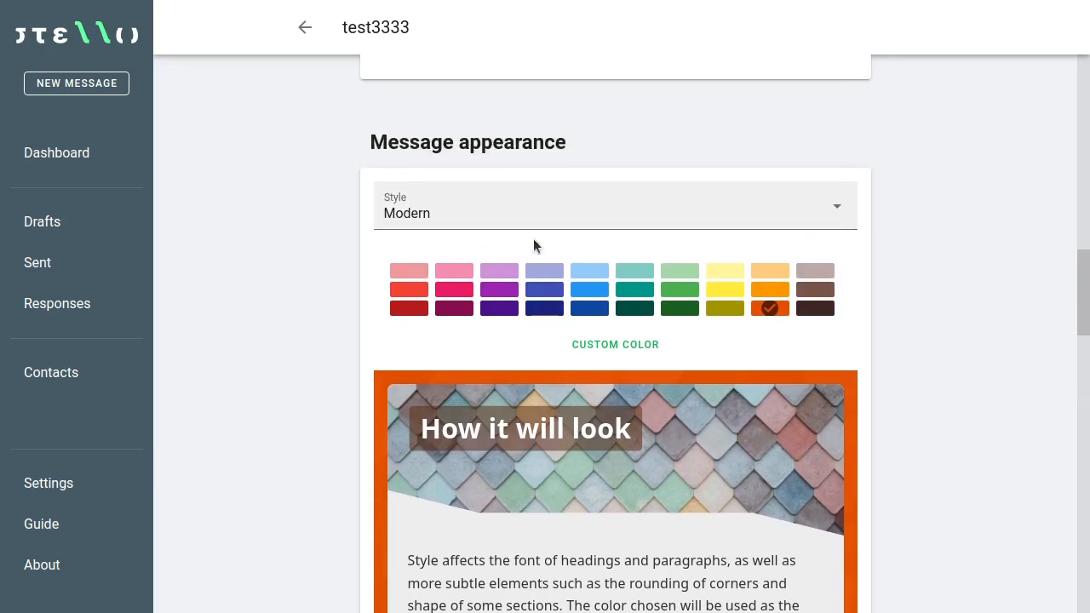
pyautogui.click(595, 209)
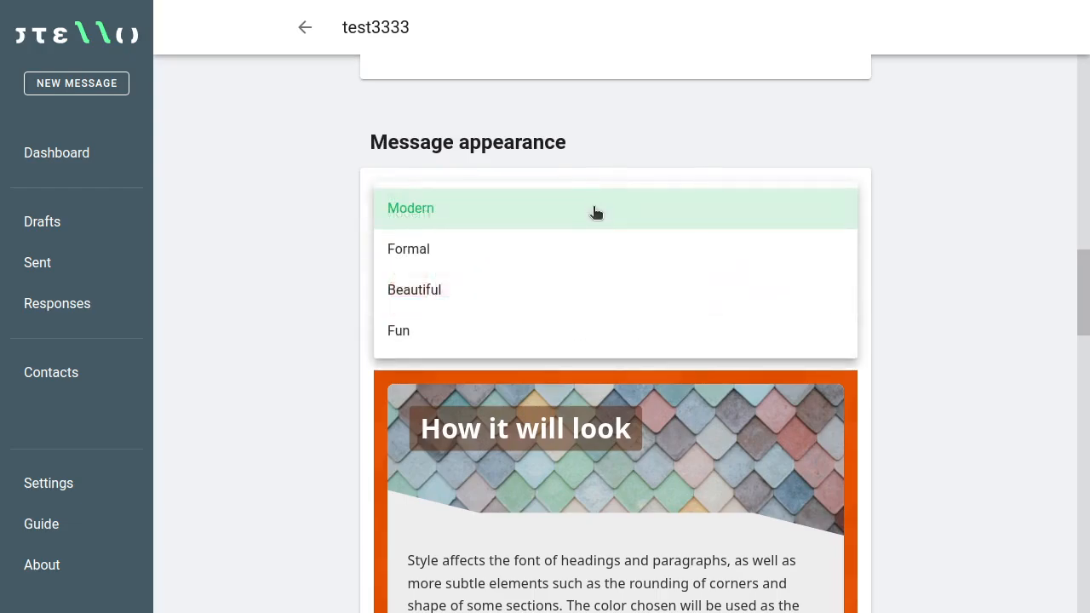
pyautogui.click(471, 253)
pyautogui.scroll(-3, 951, 307)
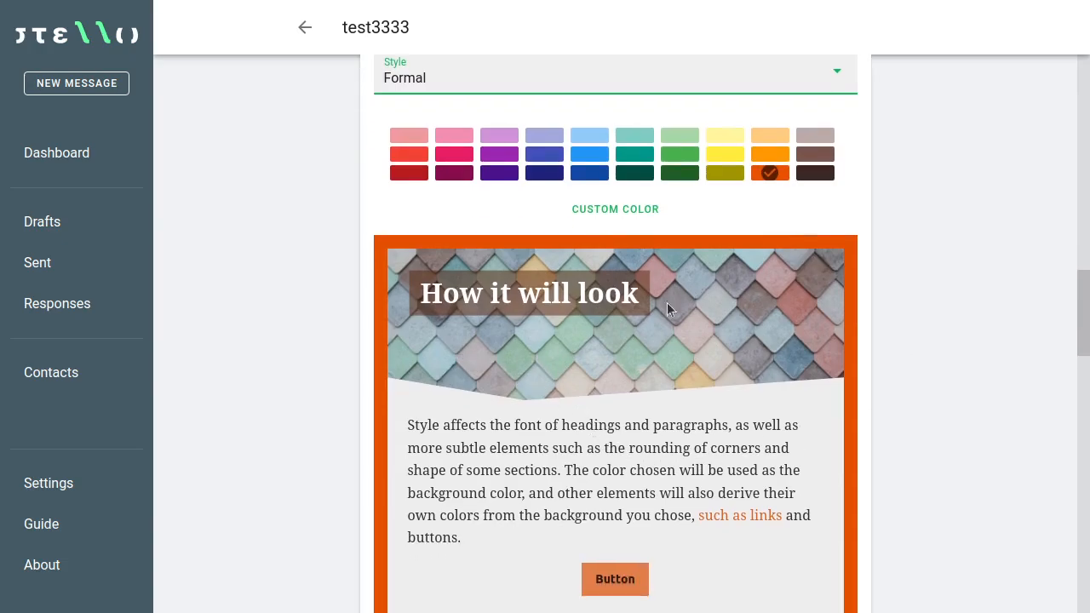
pyautogui.scroll(-4, 827, 341)
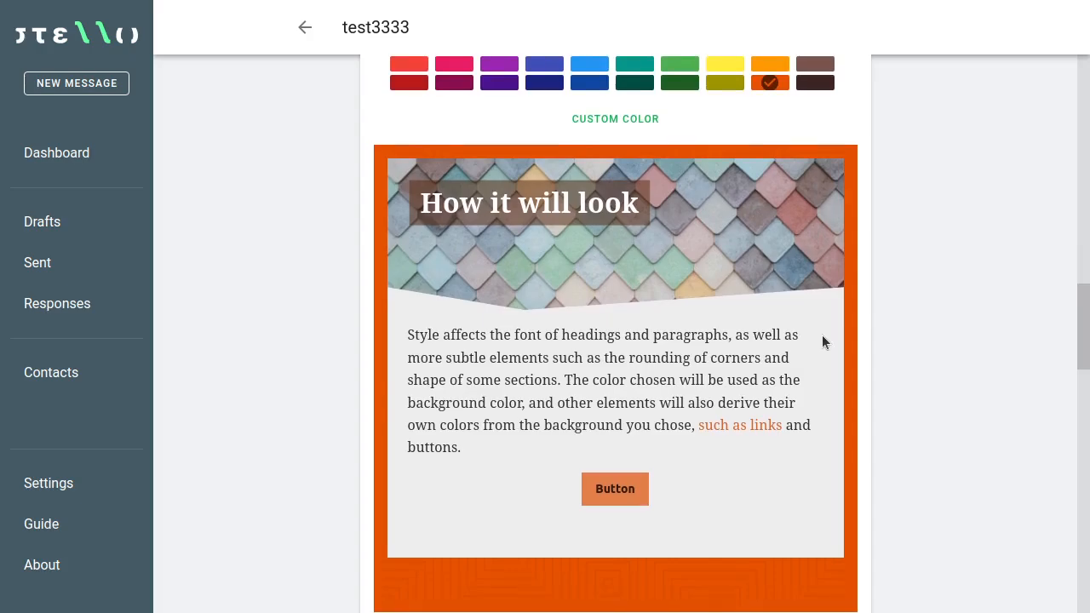
pyautogui.scroll(-15, 816, 330)
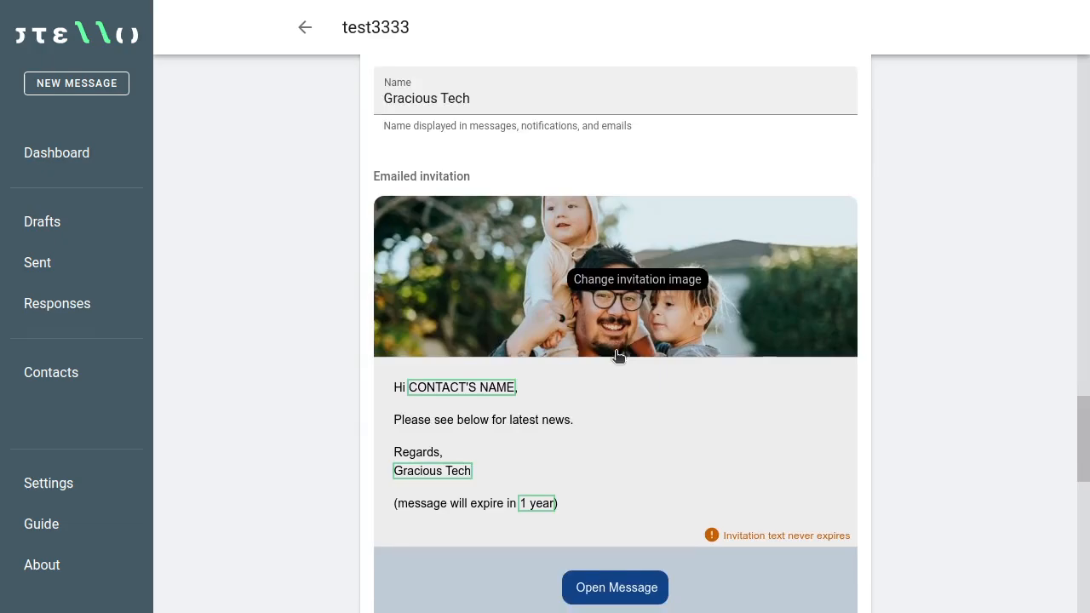
# Step: Review the remaining test3333 settings, then go back to the Dashboard to apply them
pyautogui.scroll(-4, 616, 353)
pyautogui.scroll(-1, 681, 374)
pyautogui.scroll(-12, 678, 379)
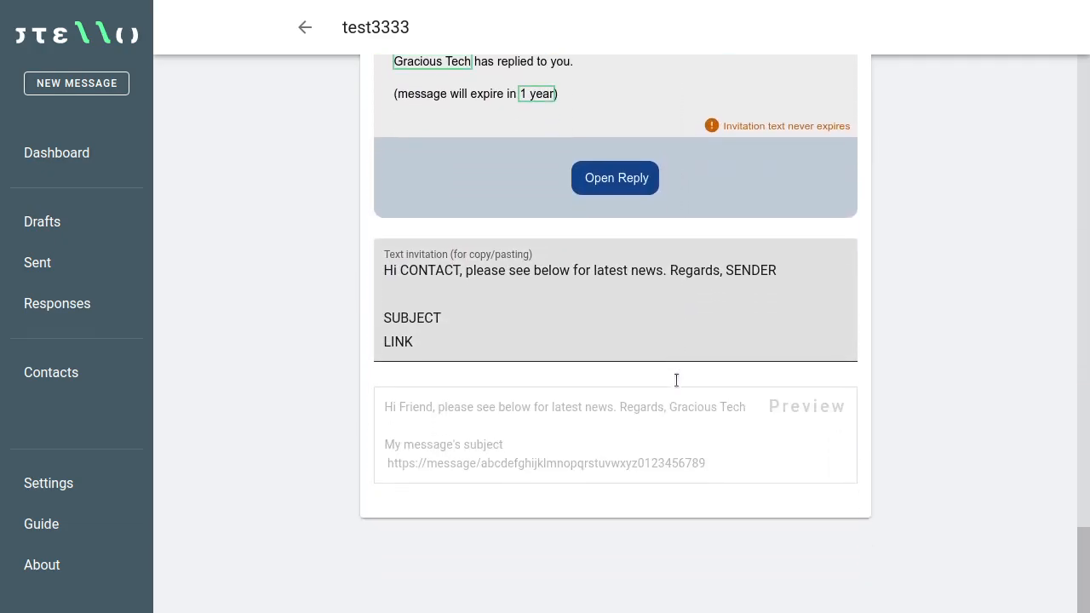
pyautogui.scroll(6, 677, 379)
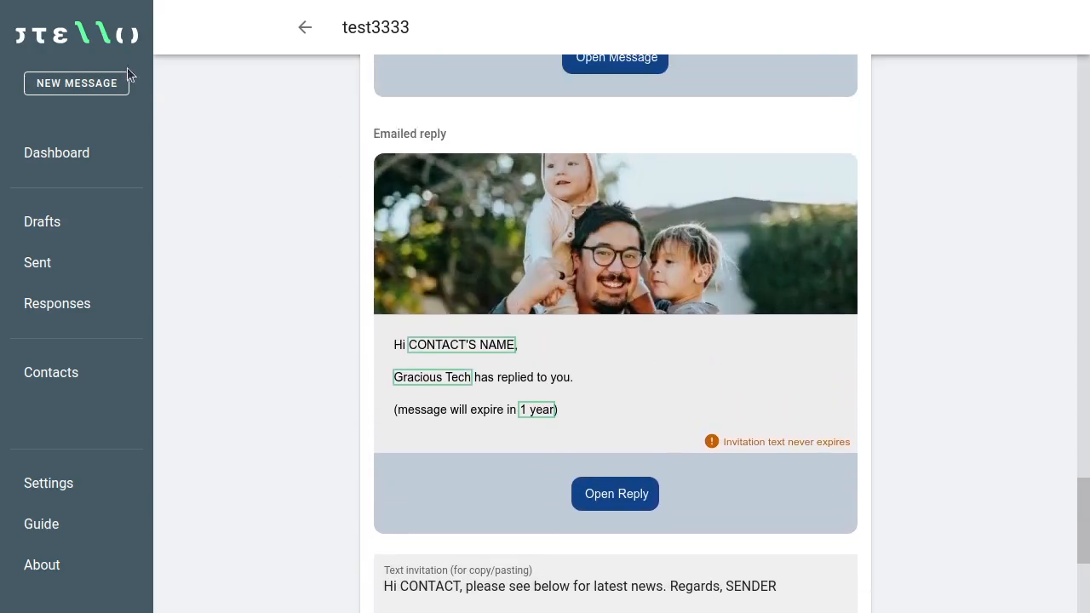
pyautogui.click(58, 153)
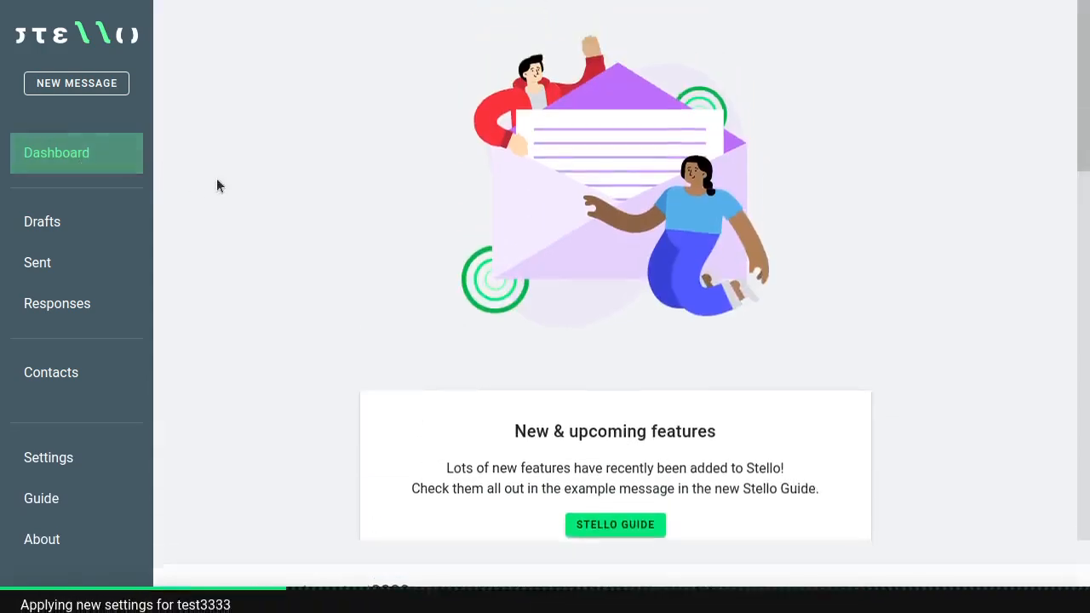
pyautogui.moveTo(1084, 75); pyautogui.dragTo(1041, 40)
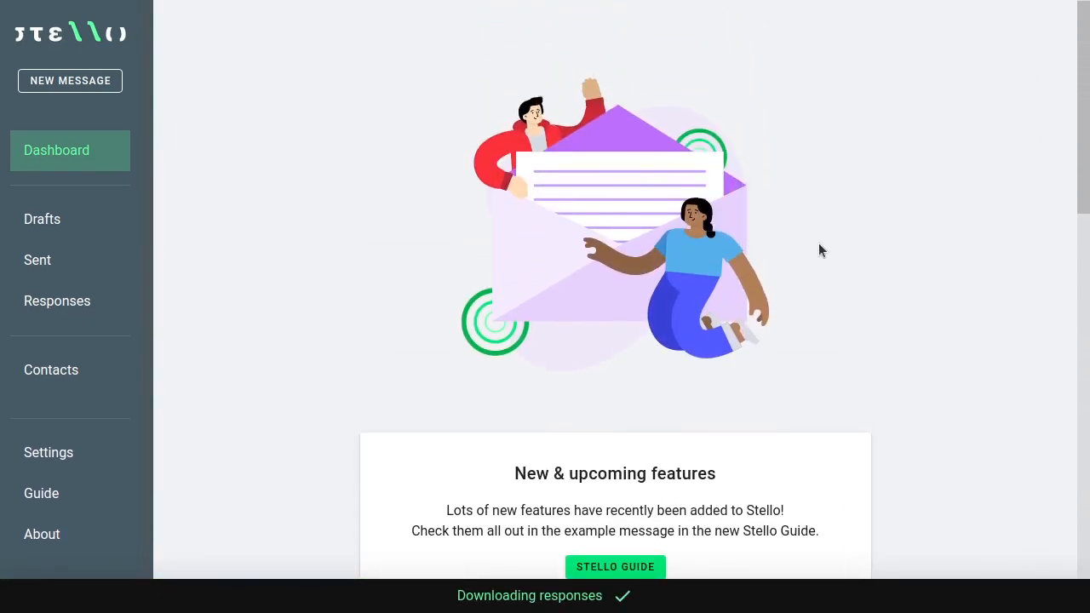